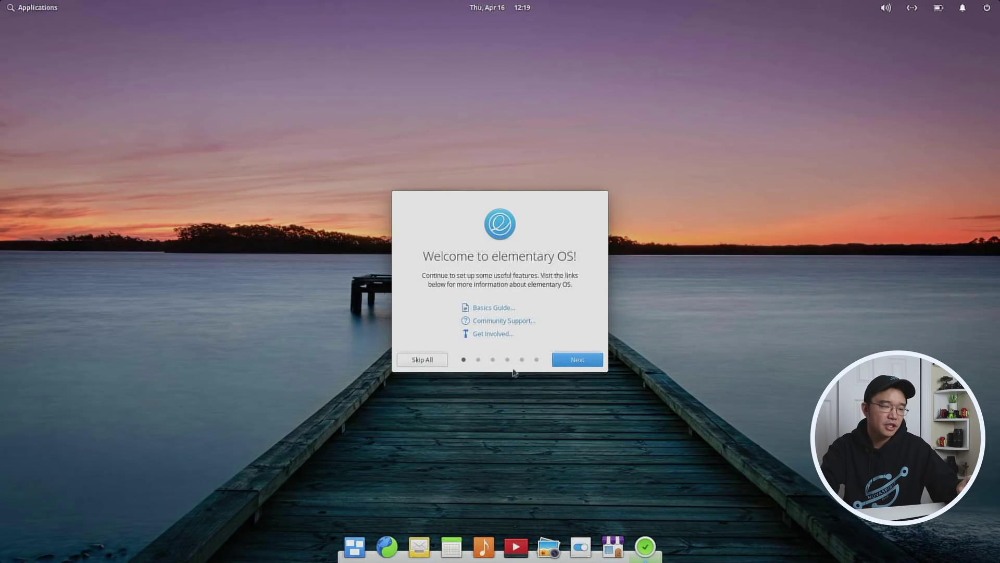
Step through the Location Services, Night Light, Housekeeping and Get Some Apps pages and finish on Ready to Go
left_click(586, 360)
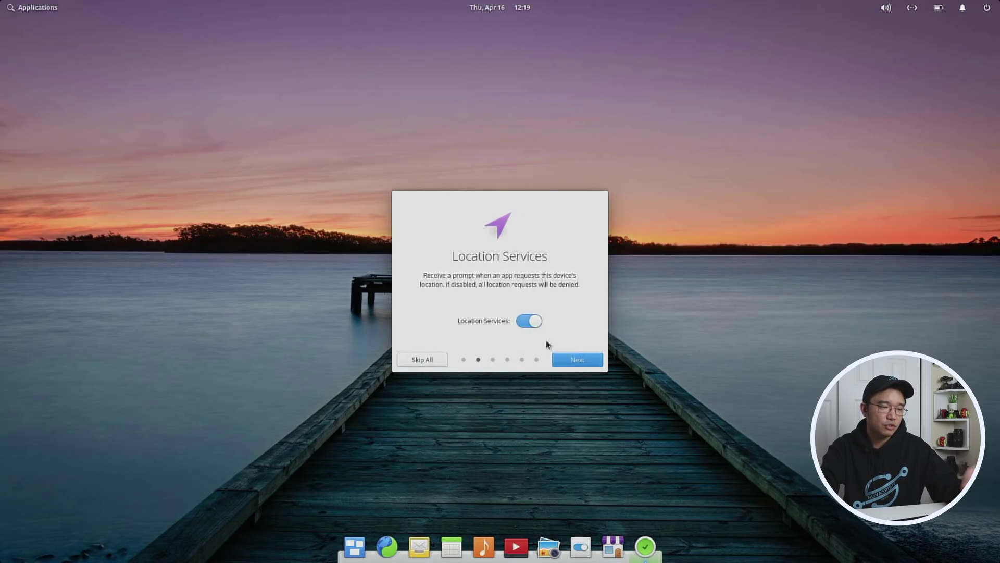
left_click(589, 361)
left_click(576, 365)
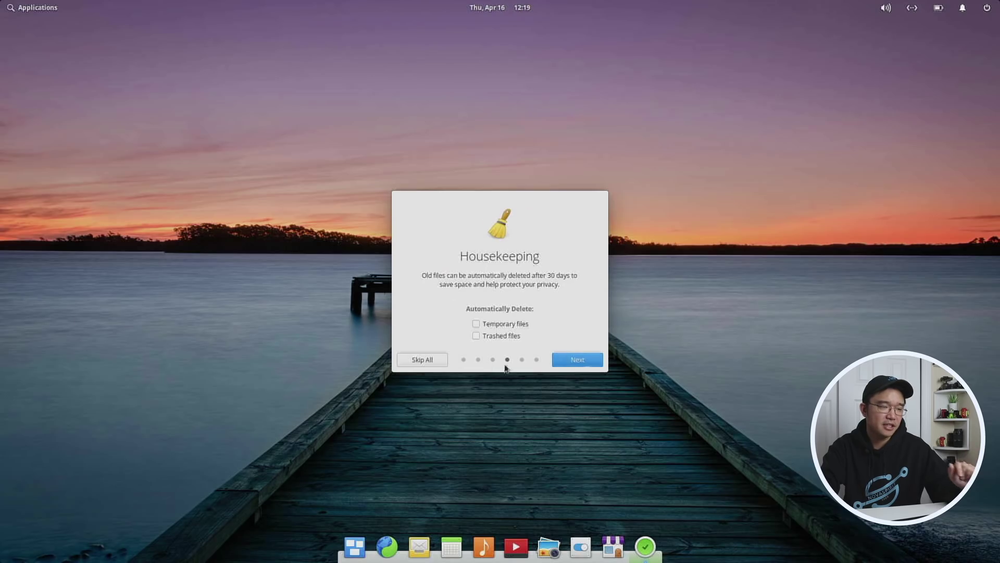
left_click(589, 360)
left_click(590, 360)
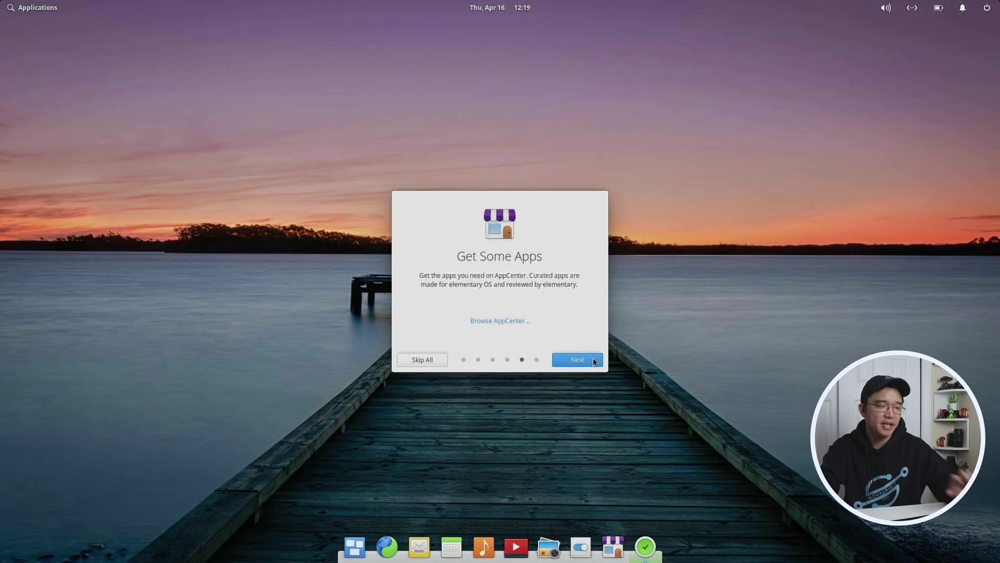
left_click(592, 363)
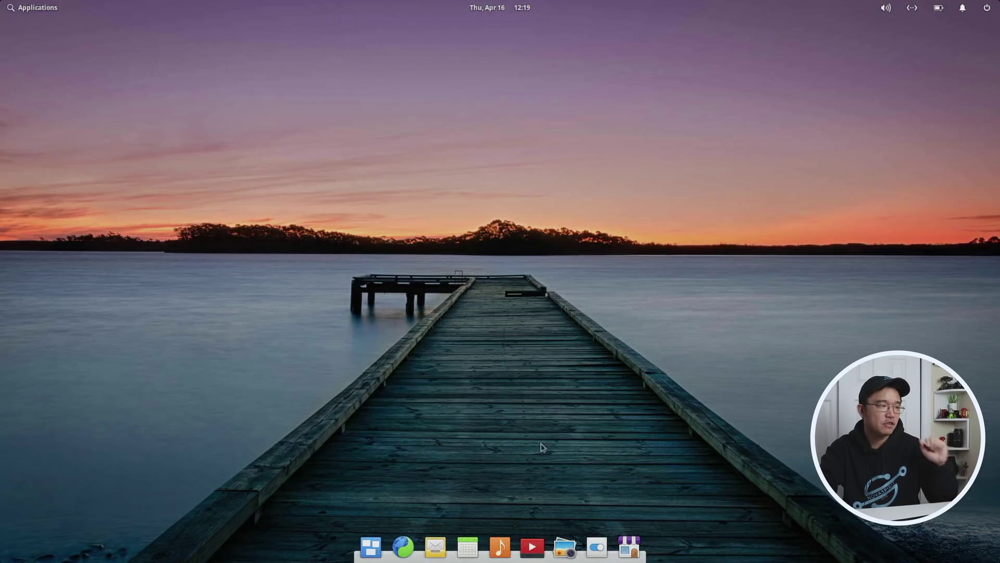
In a new Terminal, run sudo apt update with the admin password, then sudo apt dist-upgrade
key("super+t")
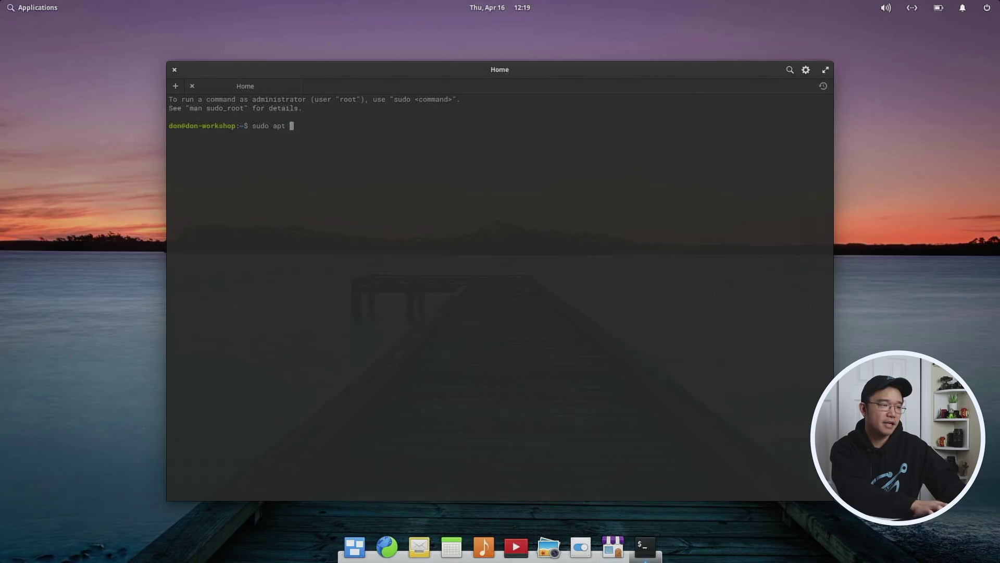
type("sudo apt update")
key("Return")
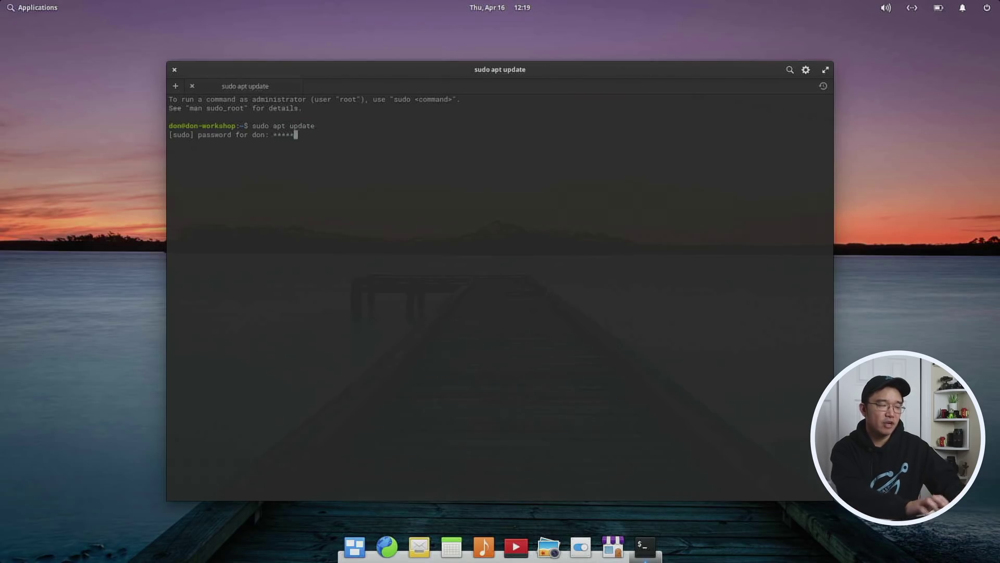
key("Return")
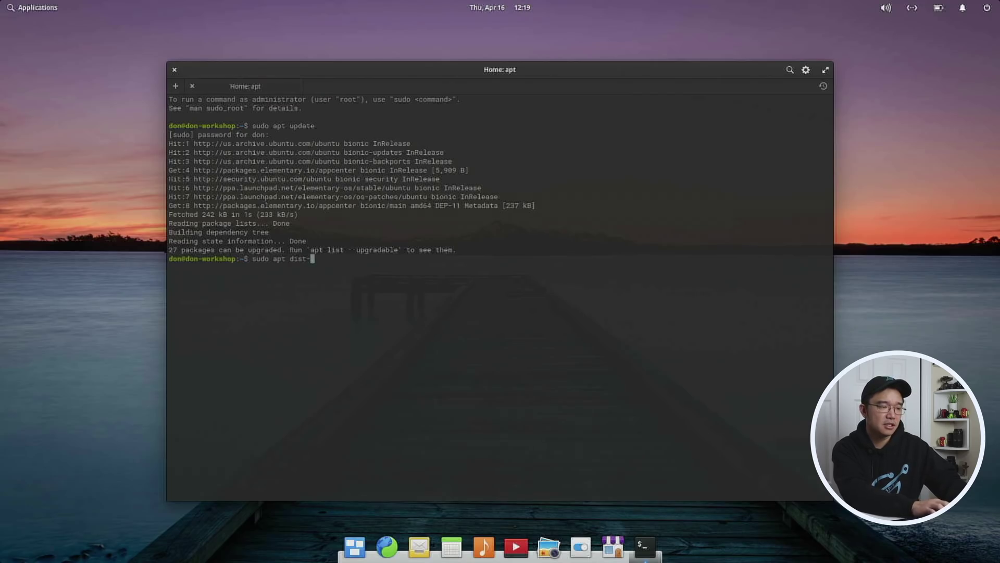
key("Return")
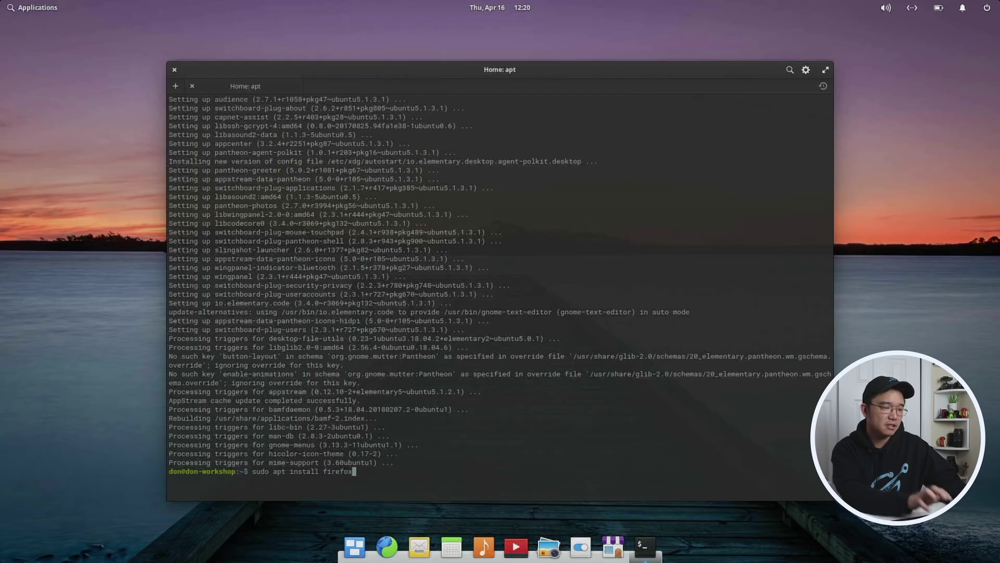
Install Firefox with sudo apt install firefox, answering y
key("Return")
type("y")
key("Return")
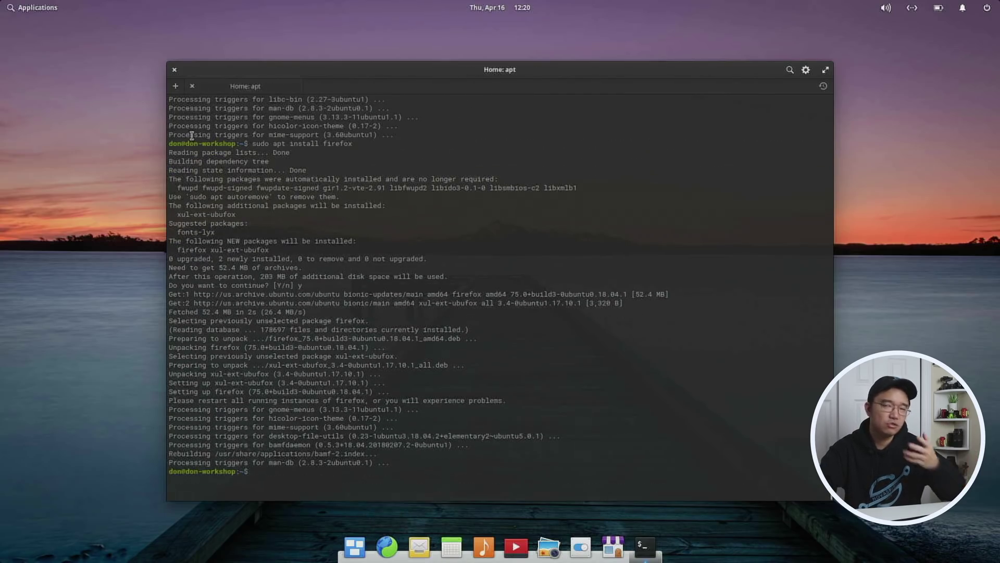
Launch Firefox from Applications and move its window up and left
left_click(36, 8)
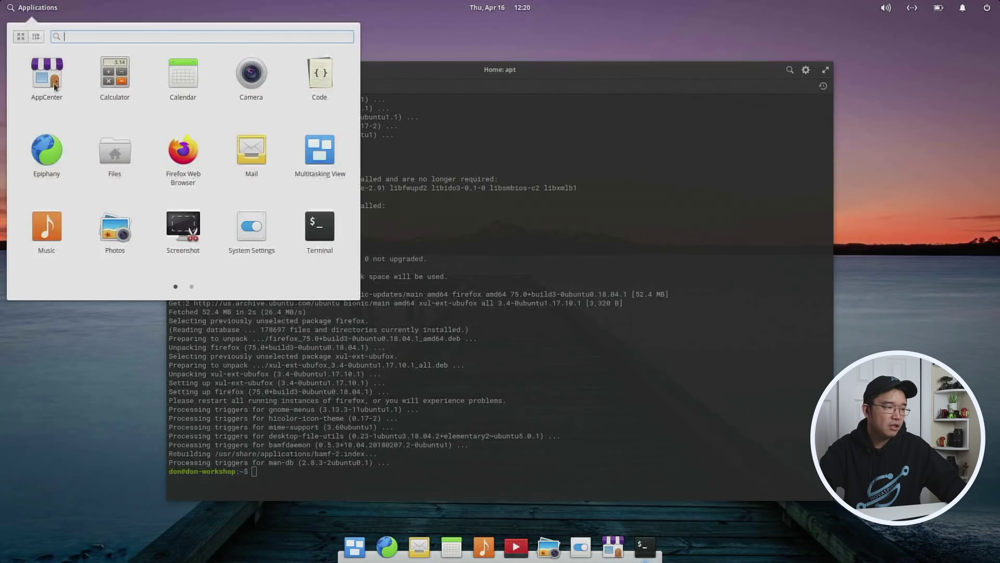
left_click(172, 151)
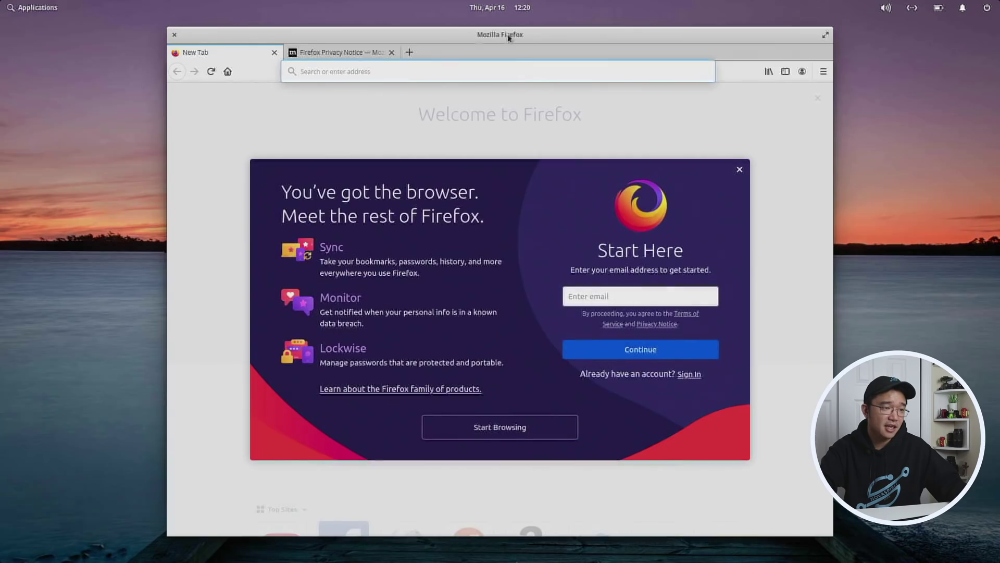
left_click_drag(511, 33, 437, 28)
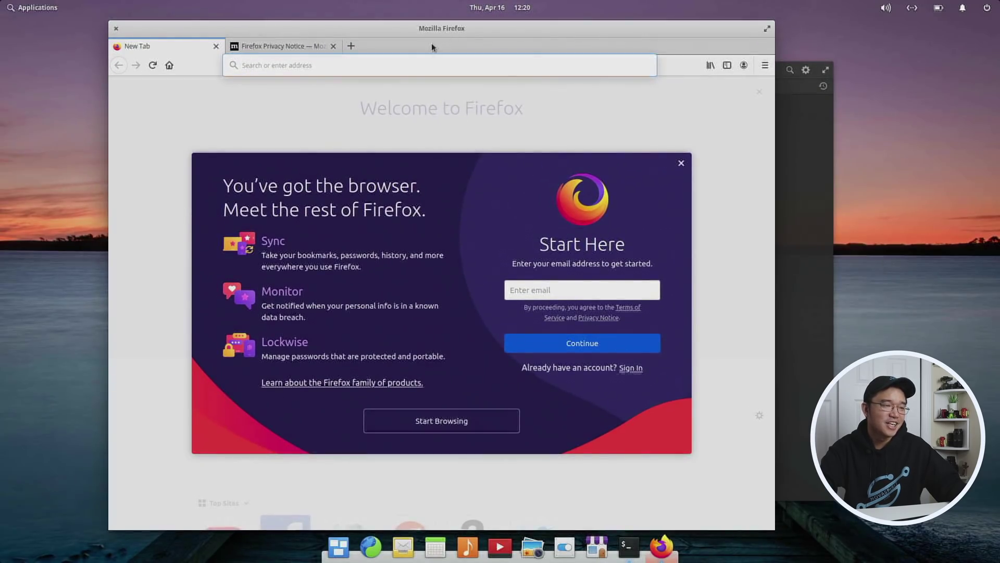
In Customize Firefox, uncheck Title Bar, check Drag Space, and close the customization tab
right_click(436, 46)
left_click(460, 124)
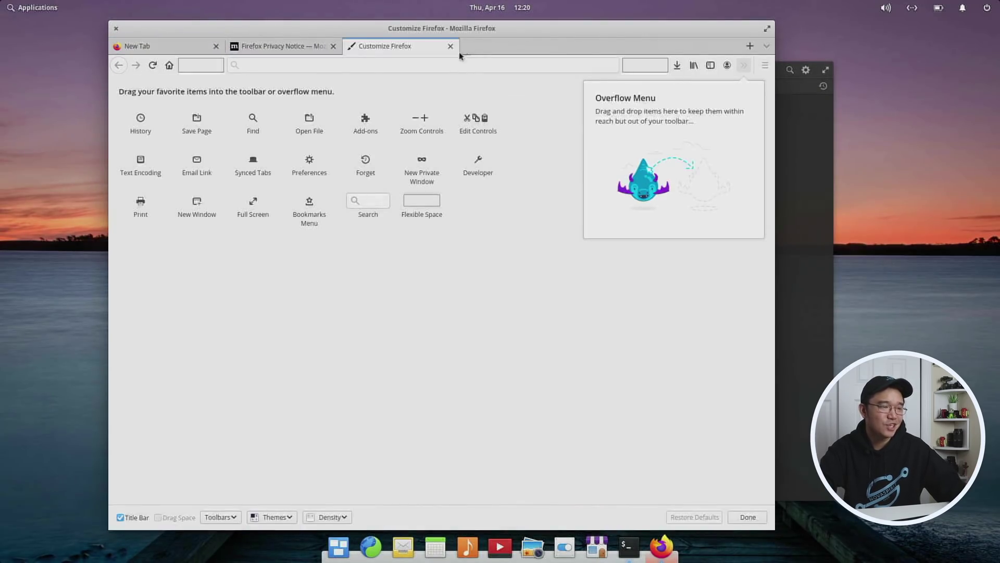
left_click(120, 518)
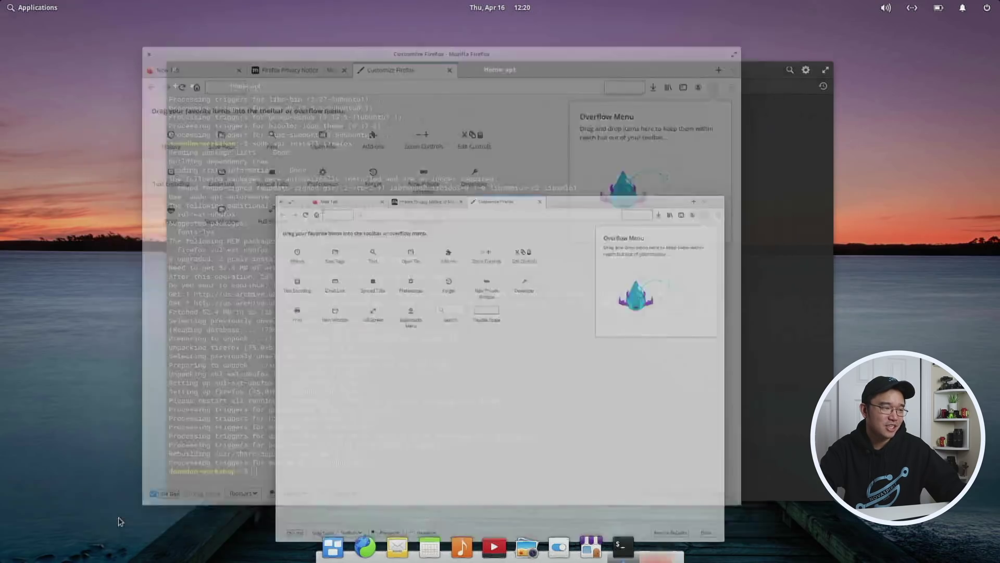
left_click(224, 518)
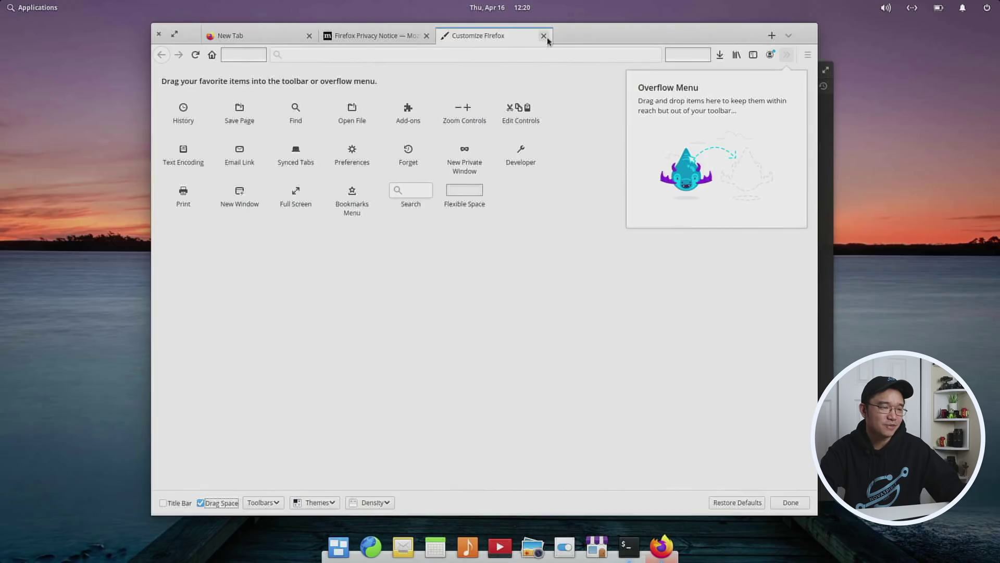
left_click(544, 36)
left_click(372, 54)
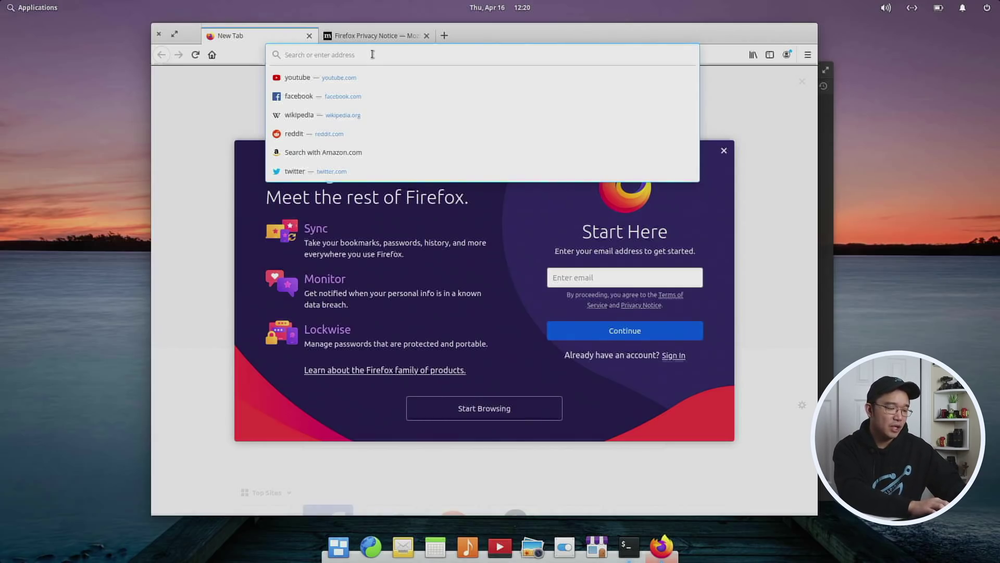
Search Google for 'elementary tweaks' and open the elementary-tweaks GitHub repository
type("google.com")
key("Return")
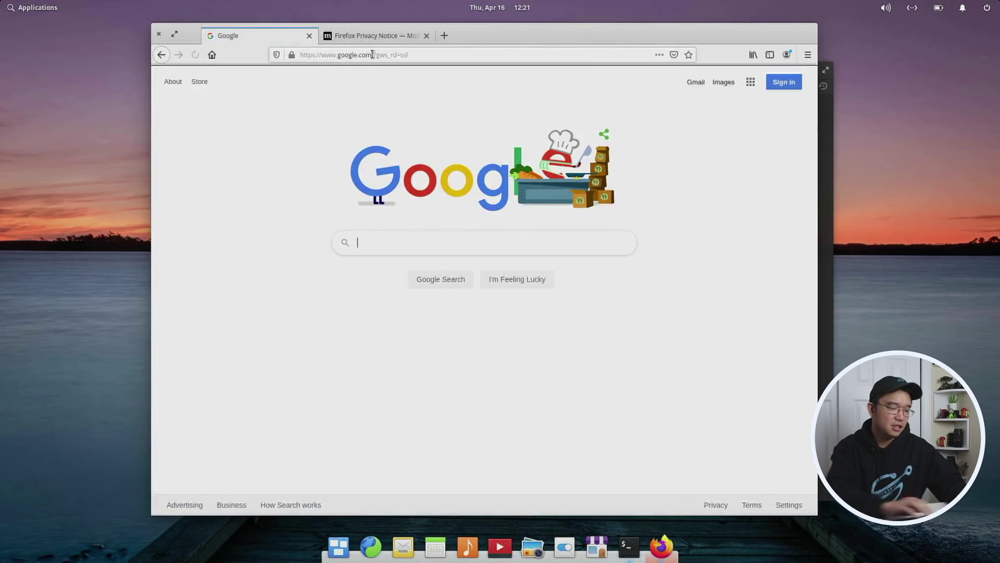
type("elementary")
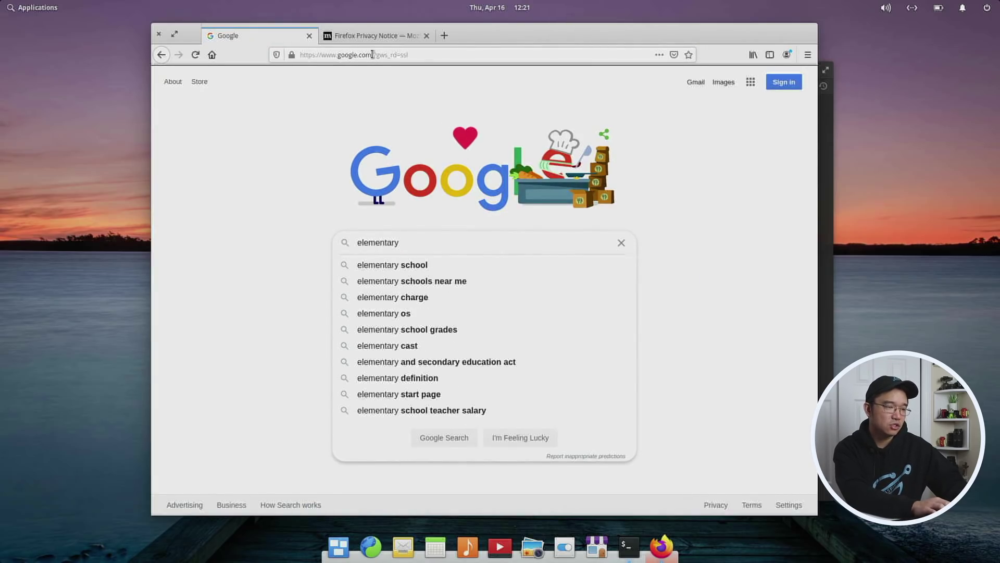
type(" tweaks")
key("Return")
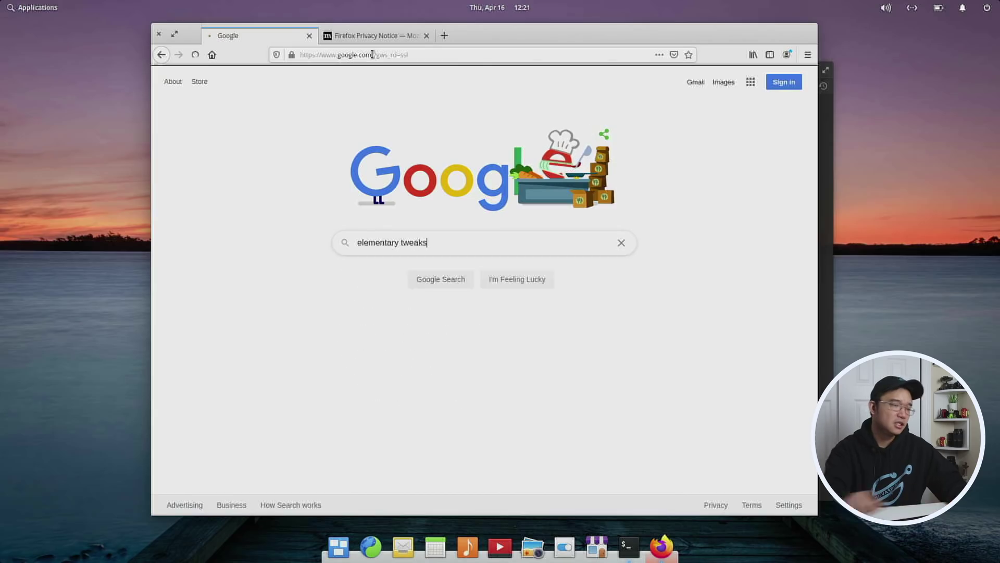
key("Tab")
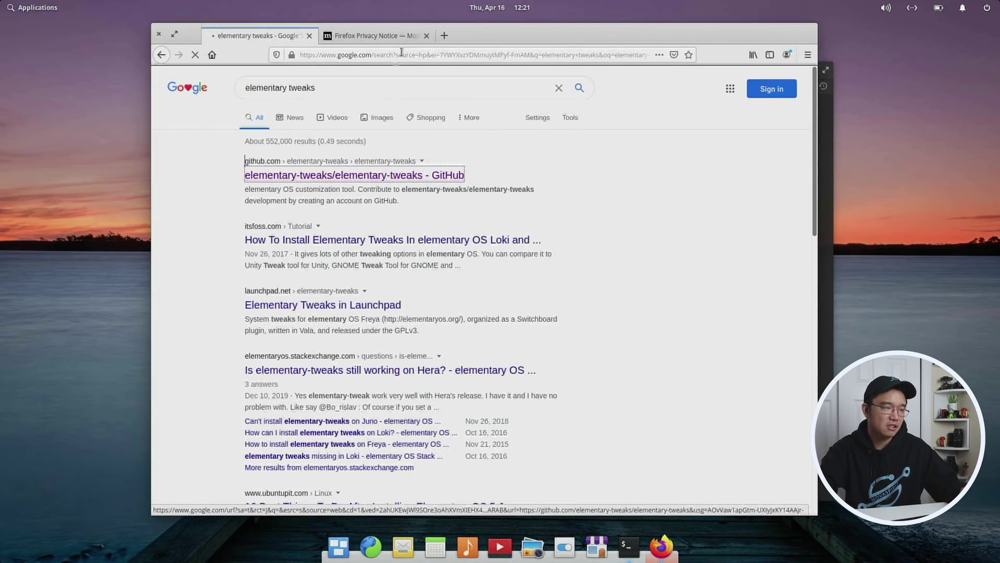
key("Return")
Scroll to the Installation section and select the add-apt-repository command
left_click(487, 55)
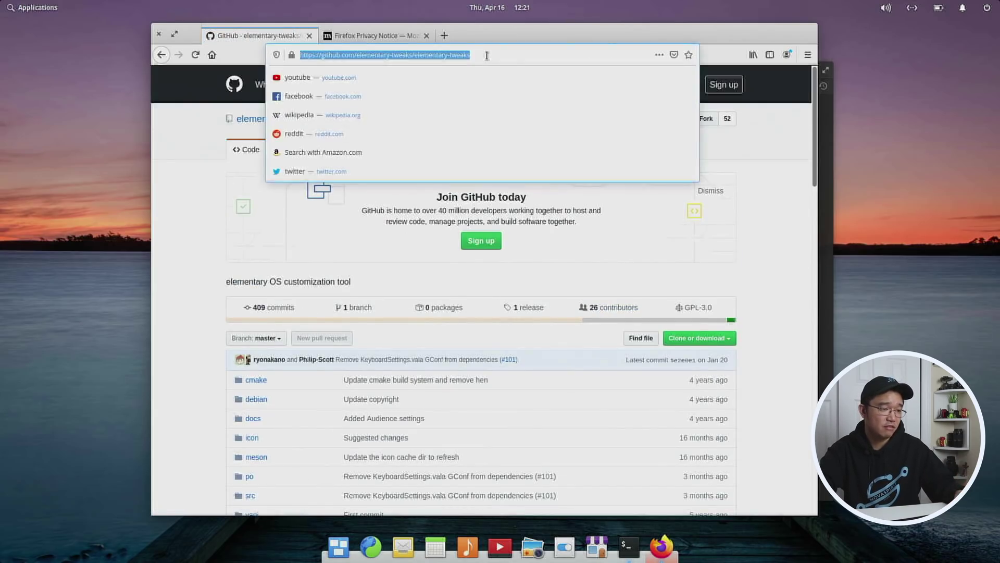
scroll(509, 305, "down", 4)
left_click(777, 335)
scroll(775, 336, "down", 5)
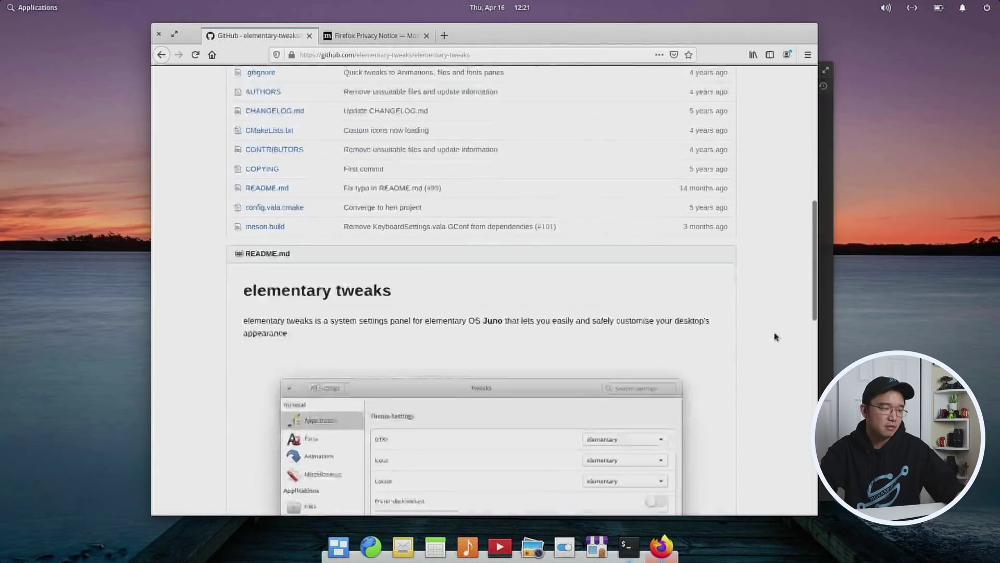
scroll(677, 343, "down", 11)
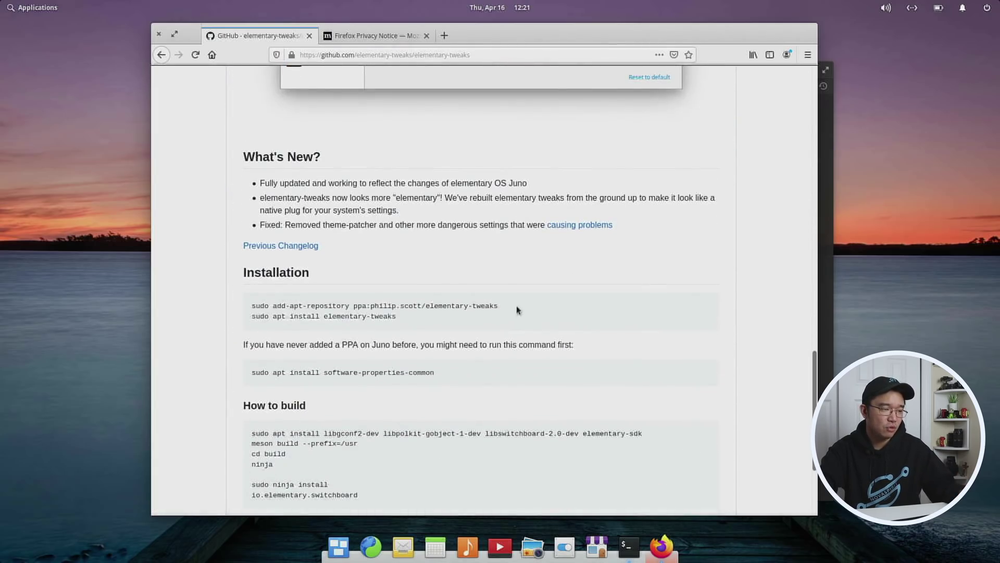
left_click_drag(516, 308, 239, 294)
key("super+c")
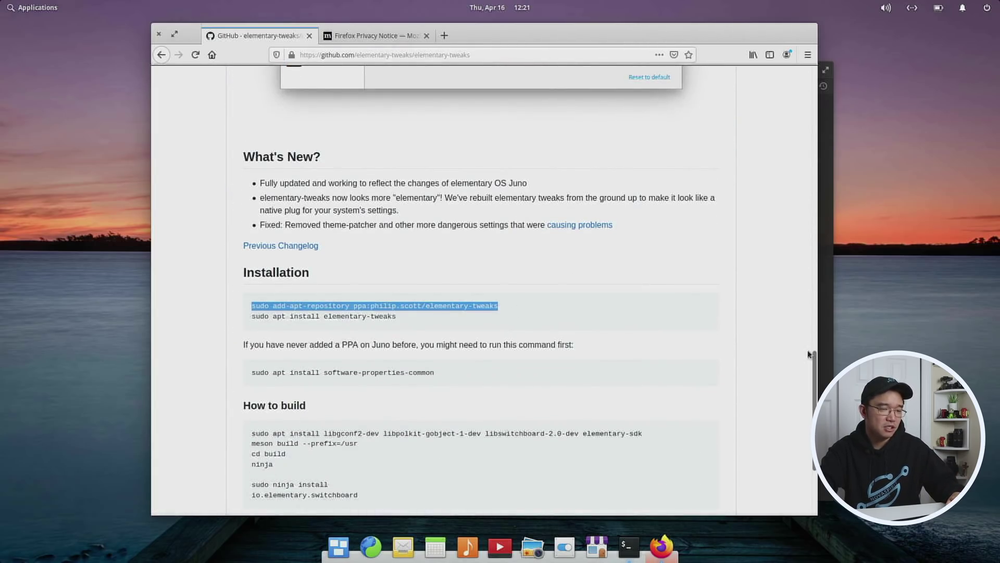
Paste and run sudo add-apt-repository ppa:philip.scott/elementary-tweaks, installing software-properties-common when prompted
left_click(825, 342)
key("ctrl+shift+v")
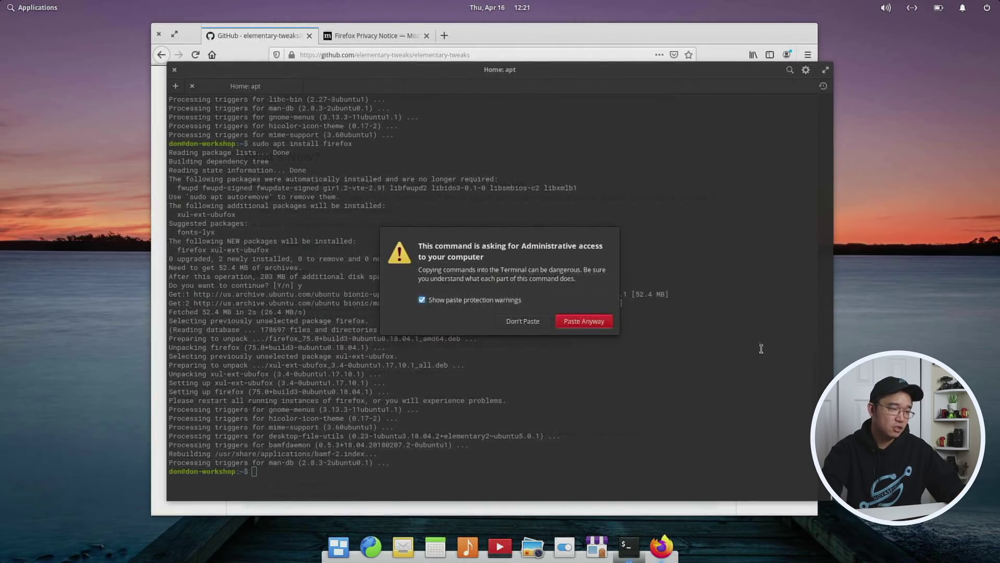
left_click(585, 325)
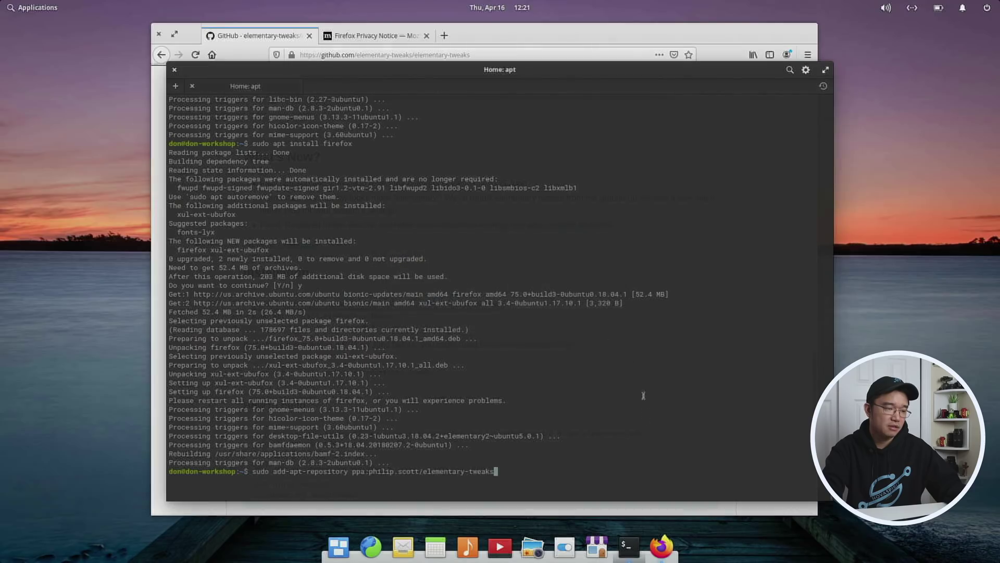
key("Return")
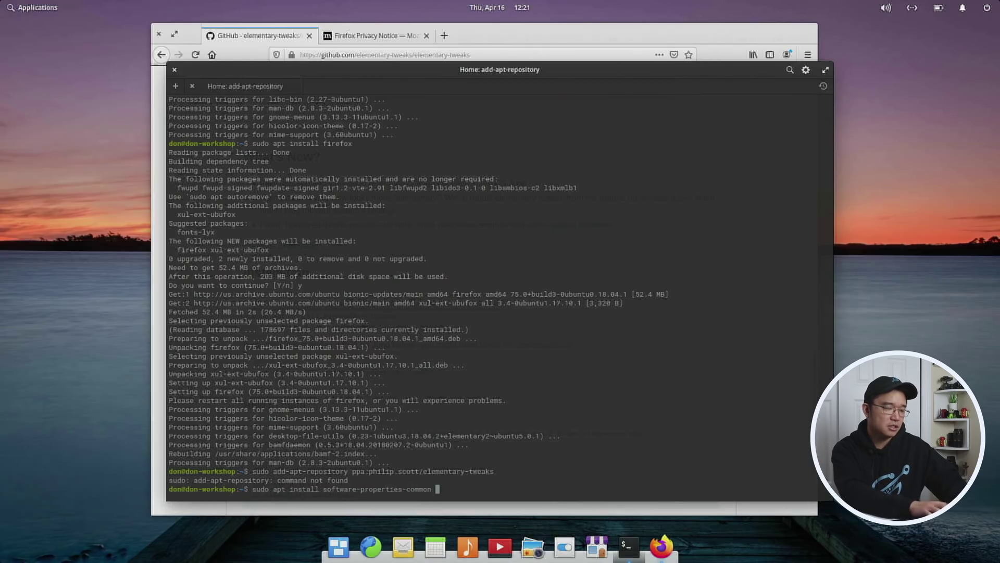
key("Return")
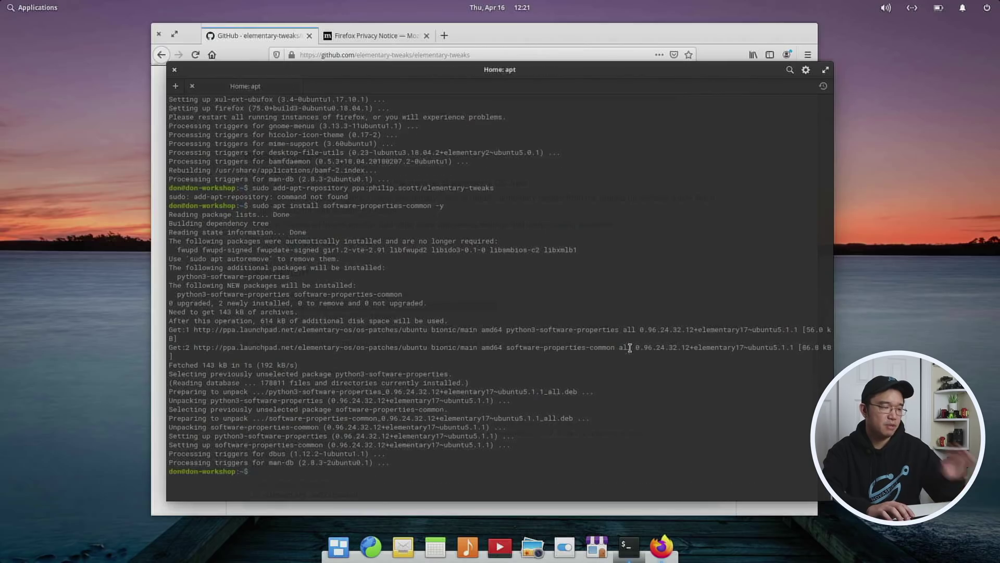
Rerun the command to add the elementary-tweaks PPA, then run sudo apt install elementary-tweaks
key("Up")
key("Up")
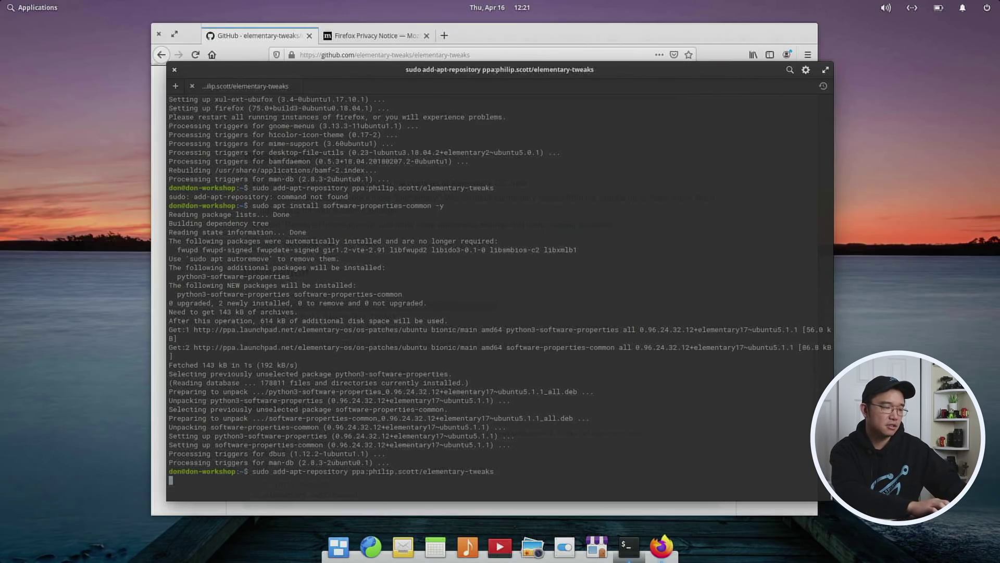
key("Return")
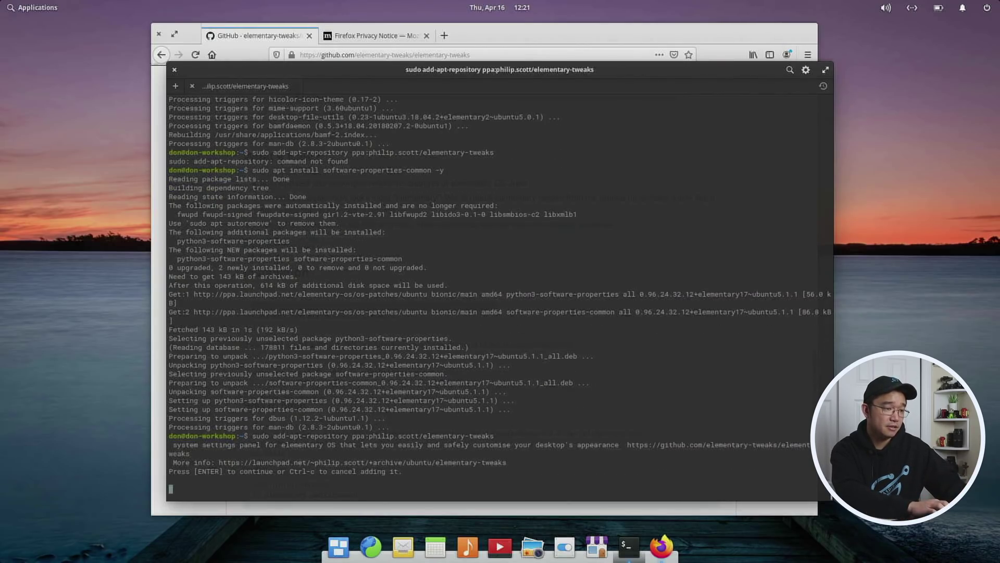
key("Return")
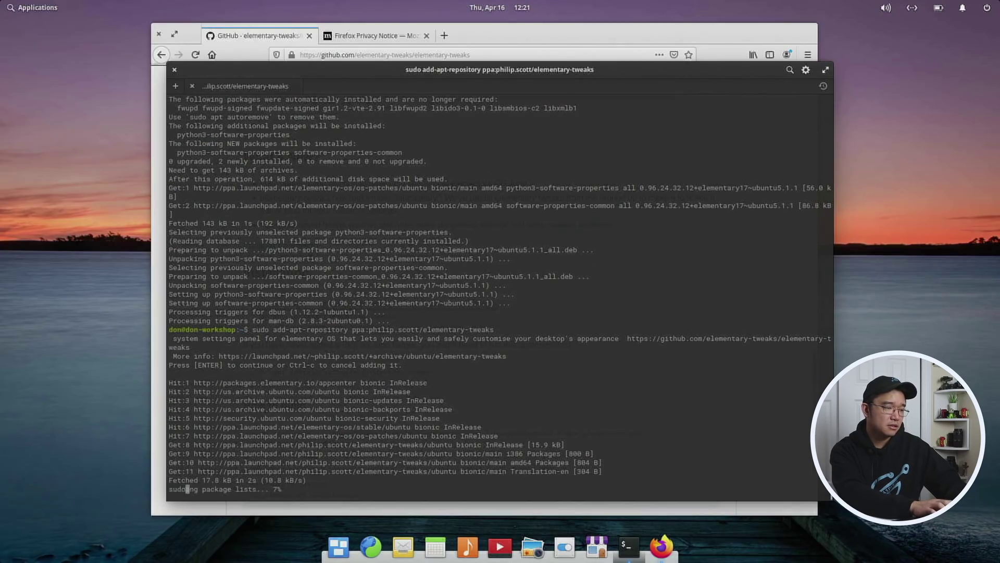
type("sudo apt inst")
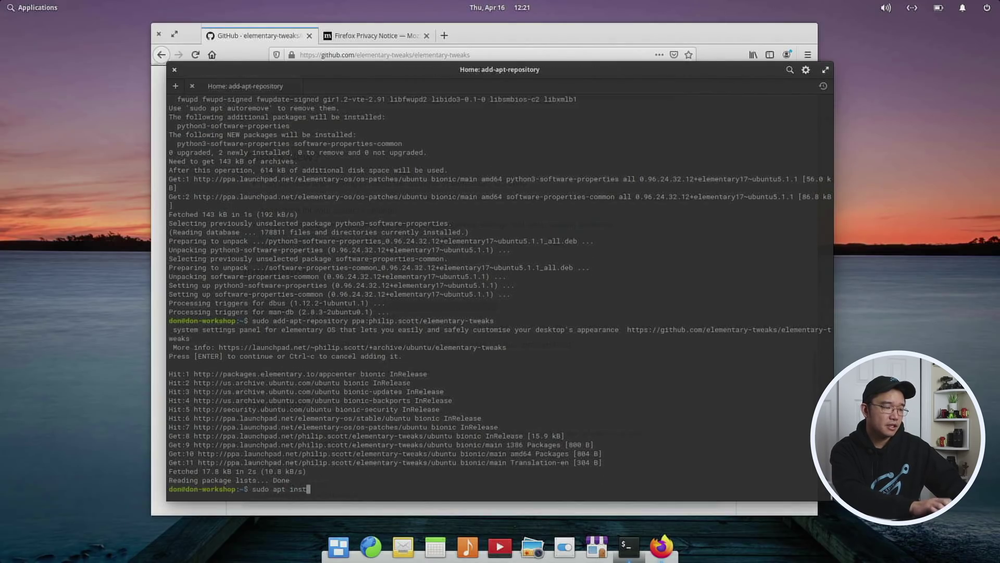
type("all element")
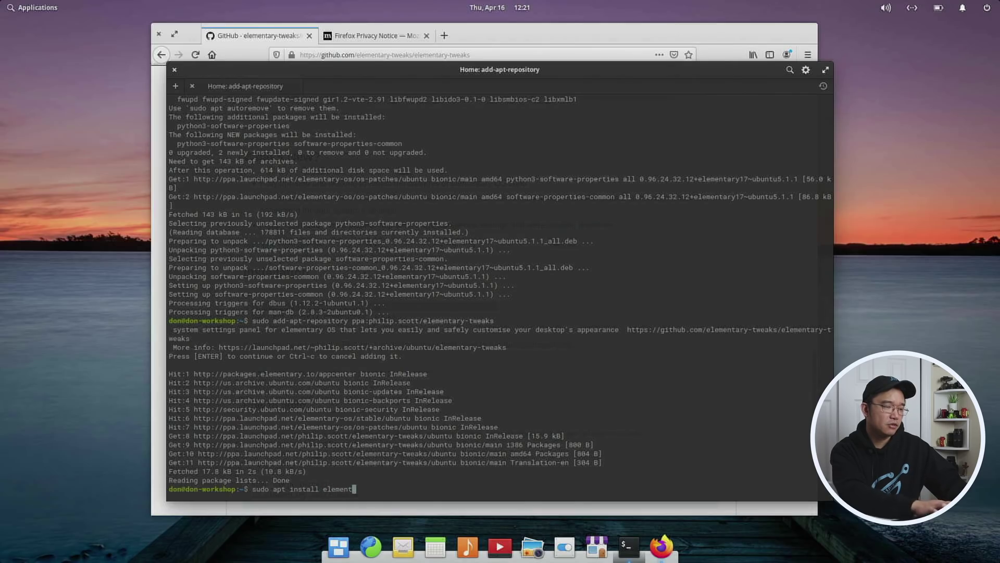
type("ary -tweaks")
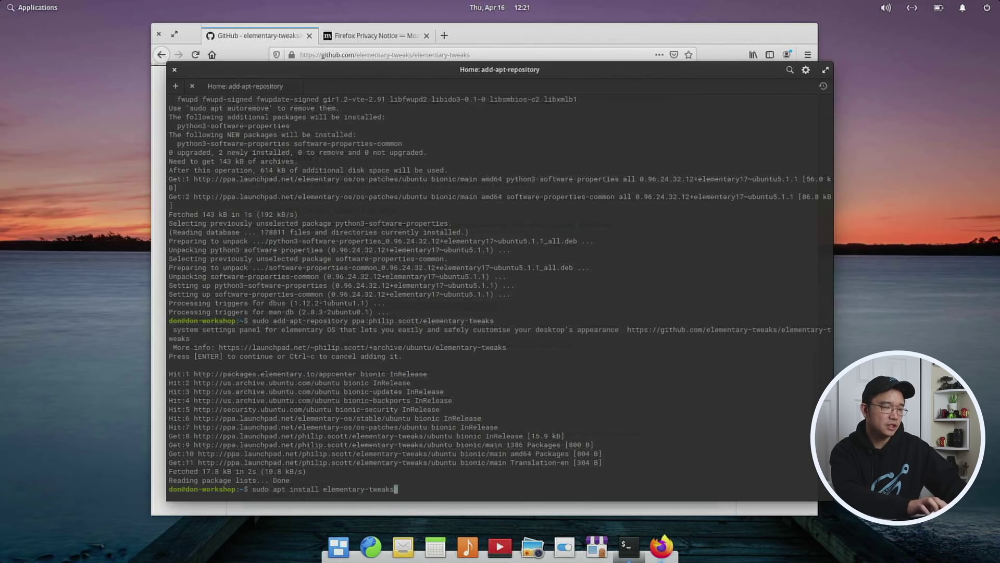
key("Return")
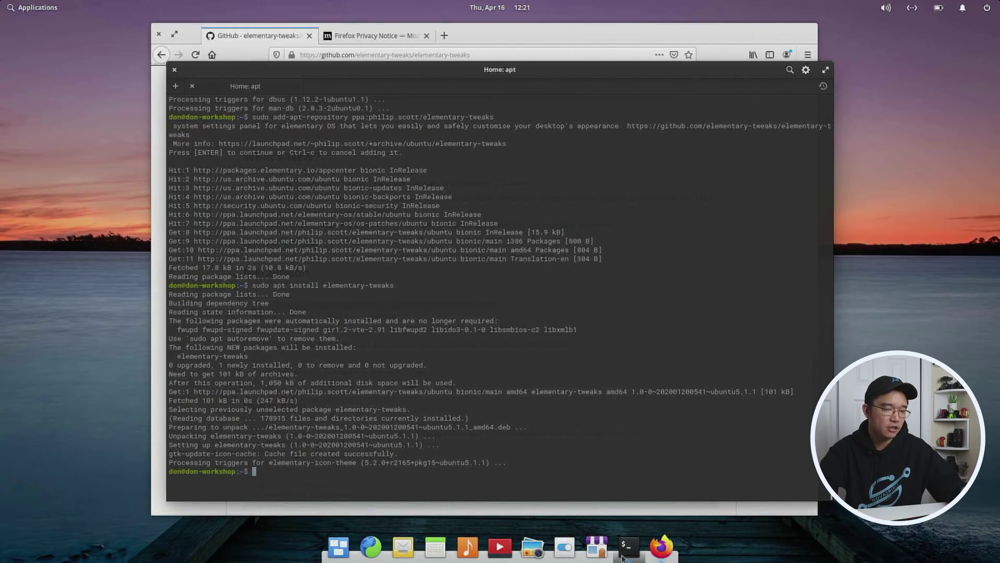
In System Settings > Tweaks, turn on Prefer dark variant and set window controls Layout to Windows
left_click(565, 547)
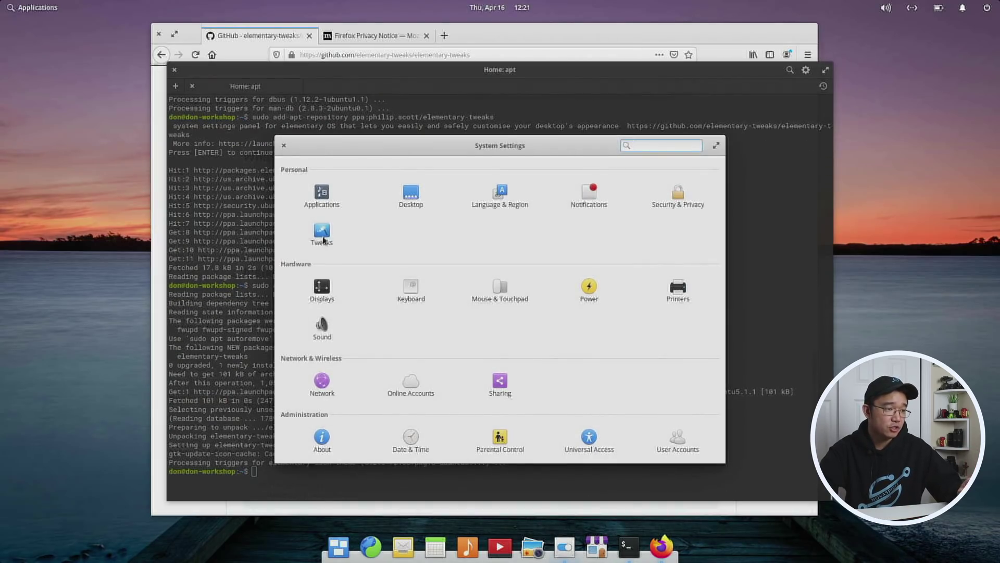
left_click(323, 238)
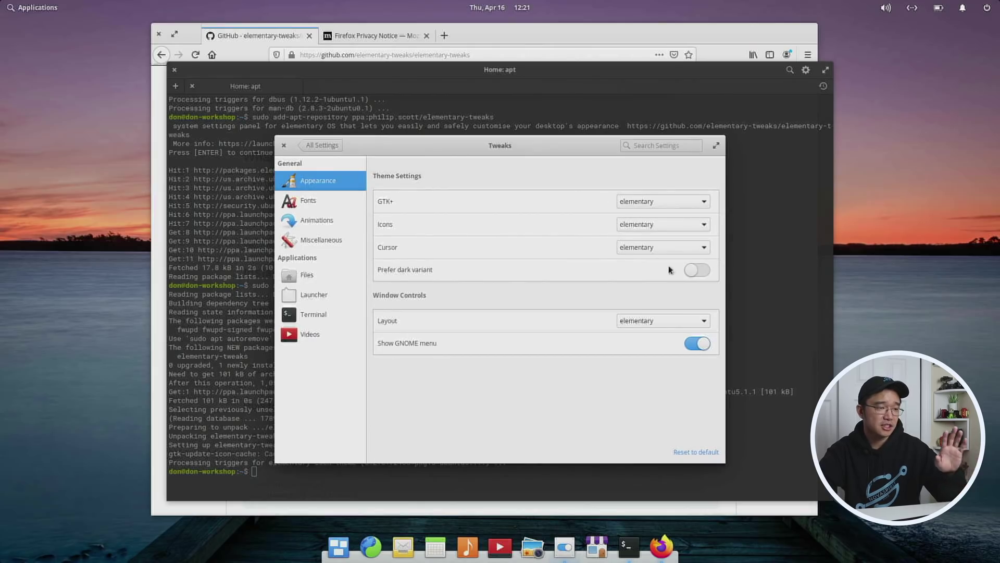
left_click(709, 269)
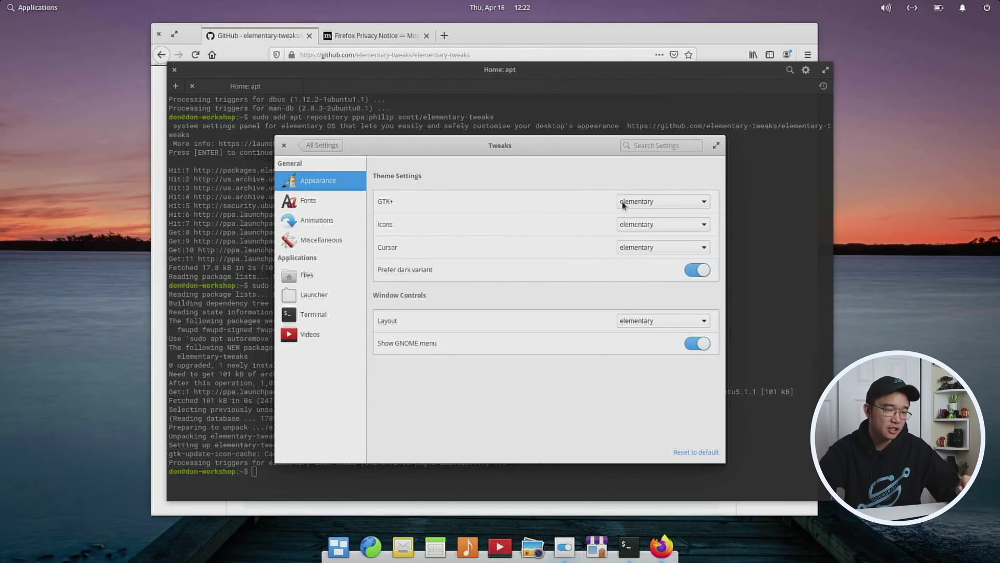
left_click(647, 323)
left_click(648, 323)
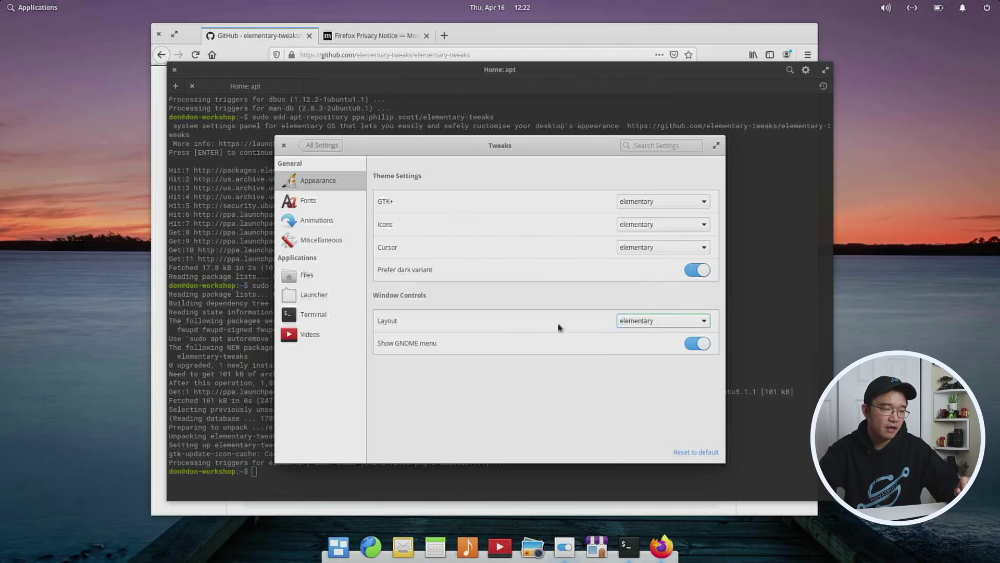
left_click(629, 321)
left_click(655, 309)
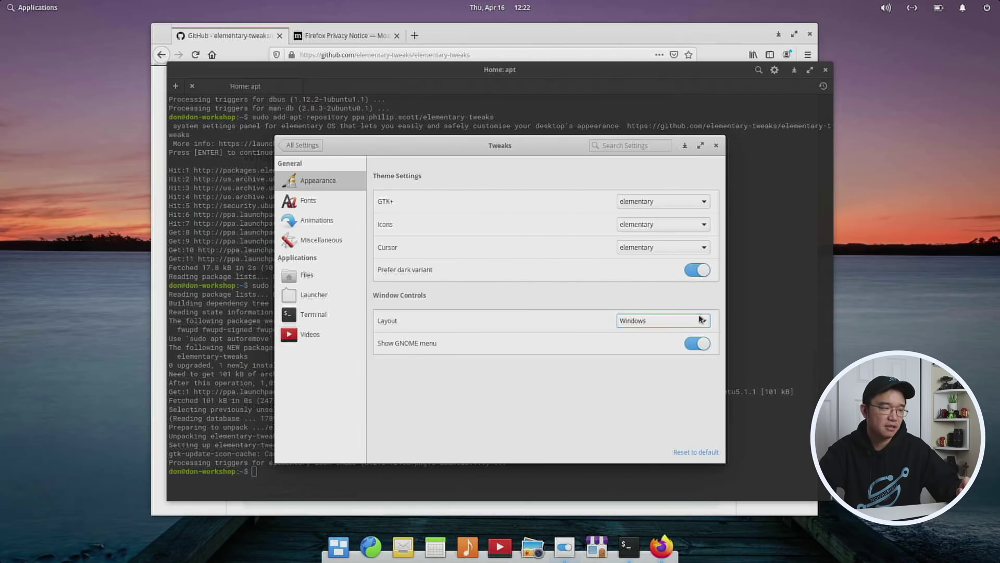
Disable single-click opening in the Files tweaks and return to All Settings
left_click(308, 280)
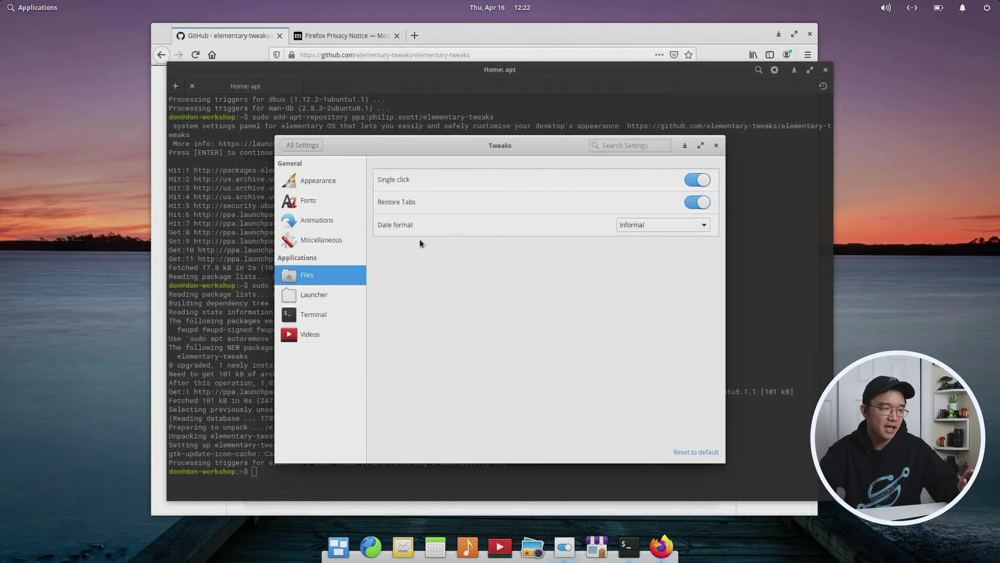
left_click(696, 182)
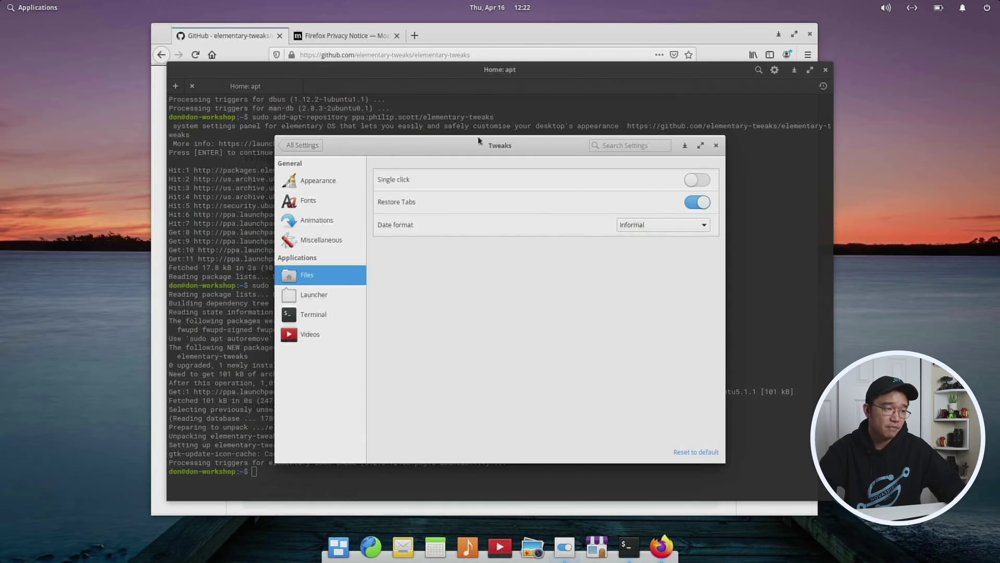
left_click(317, 146)
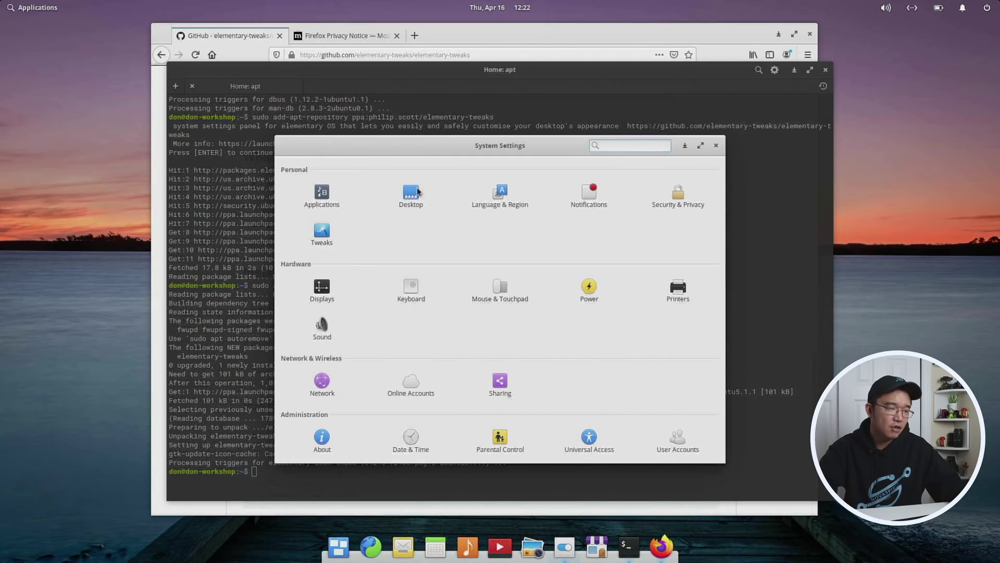
In Desktop settings, set text size to Large, leave dock icons at Normal, then close System Settings
left_click(417, 192)
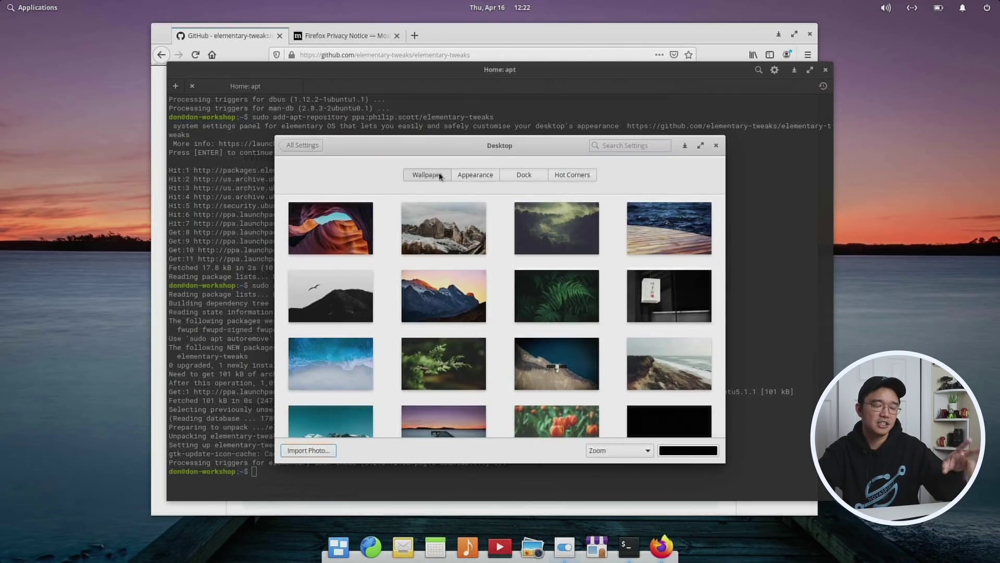
left_click(485, 179)
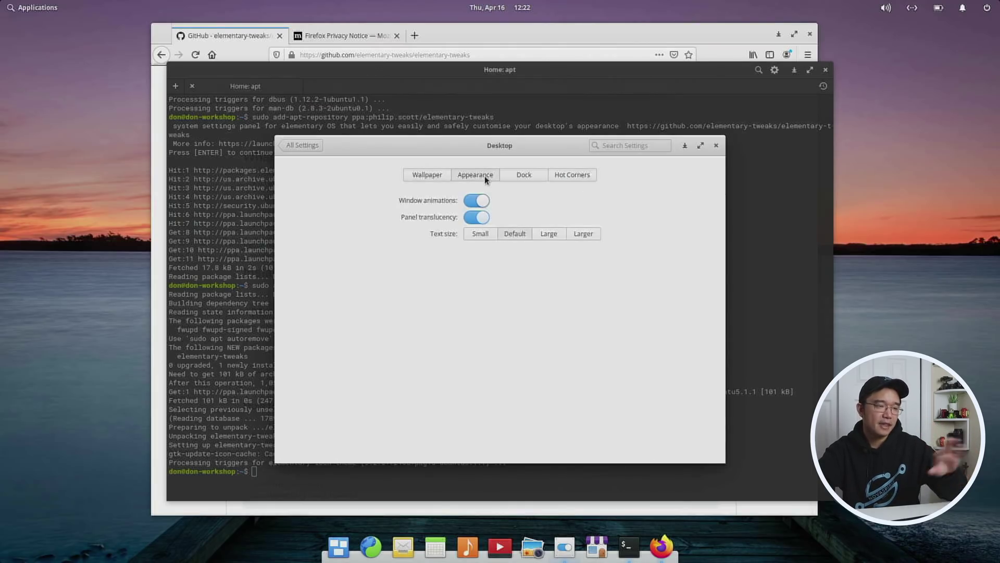
left_click(546, 232)
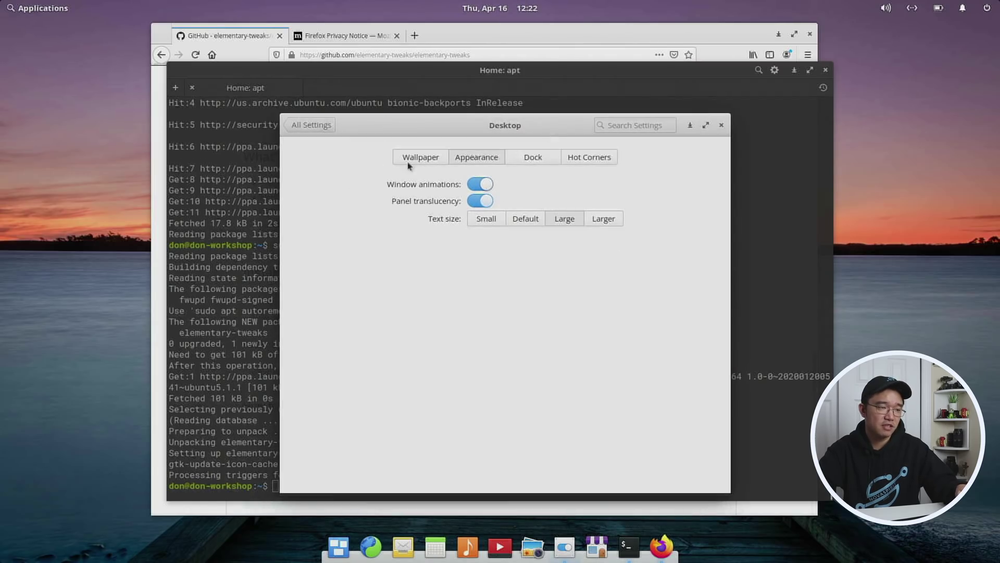
left_click(527, 160)
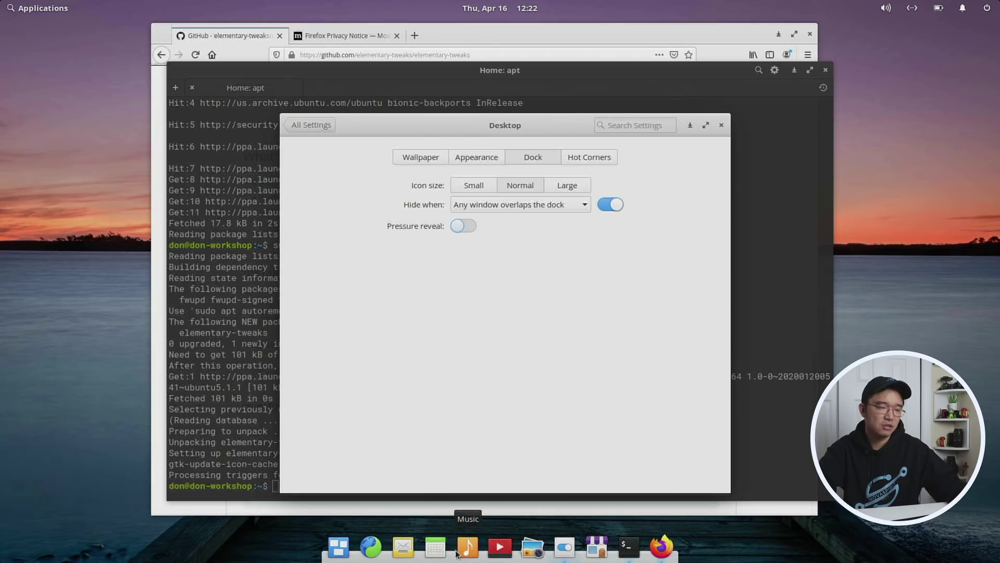
left_click(565, 191)
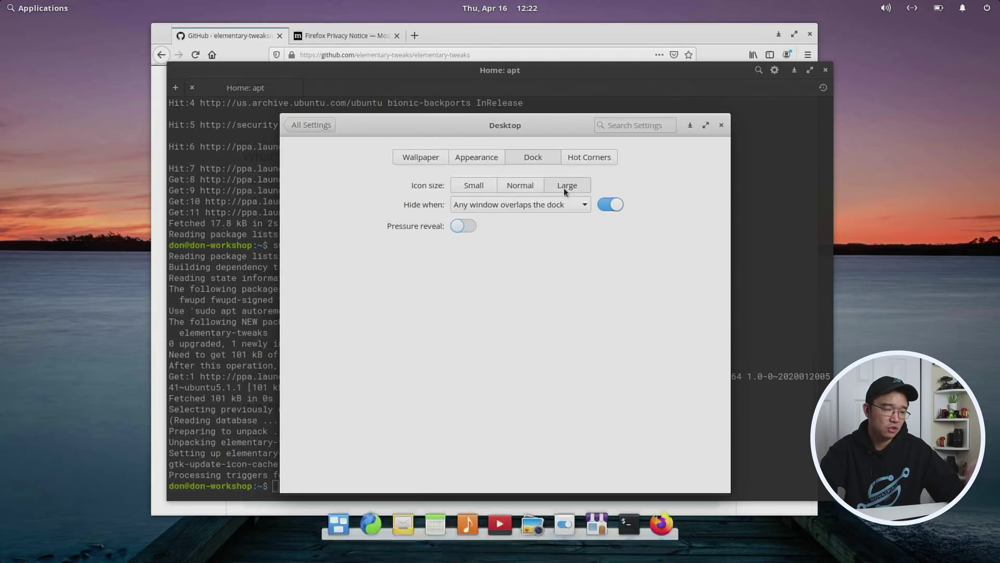
left_click(521, 193)
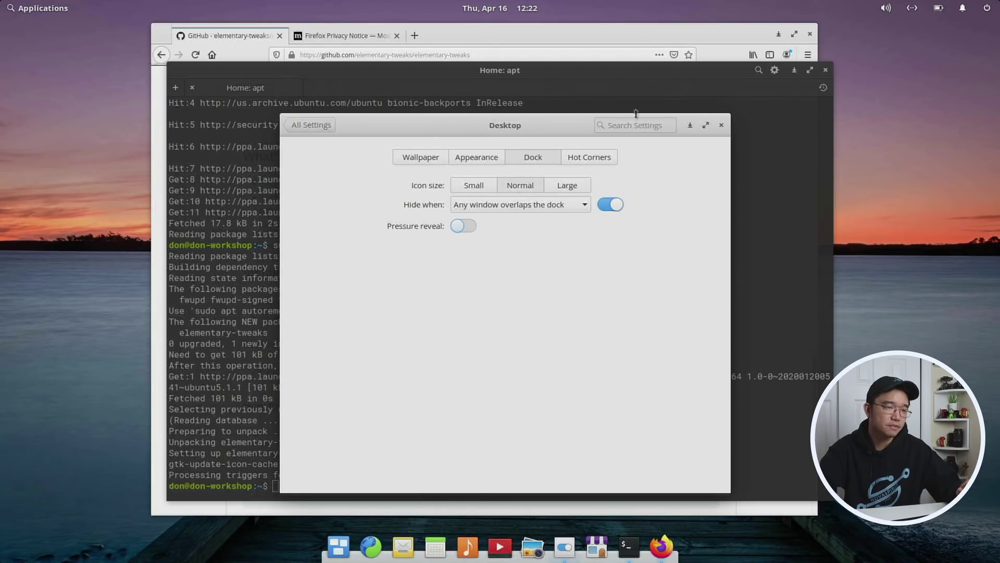
left_click(723, 126)
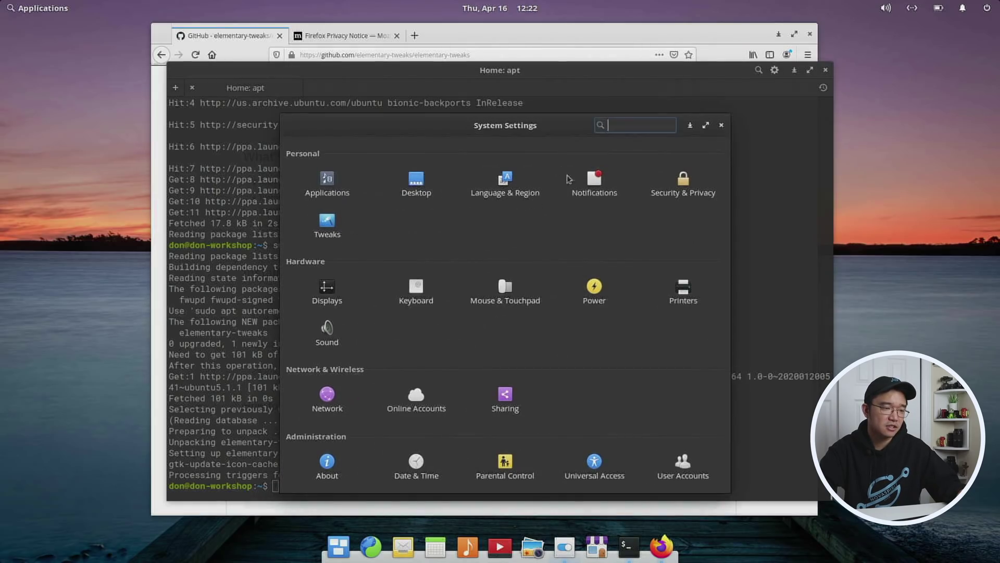
left_click(722, 126)
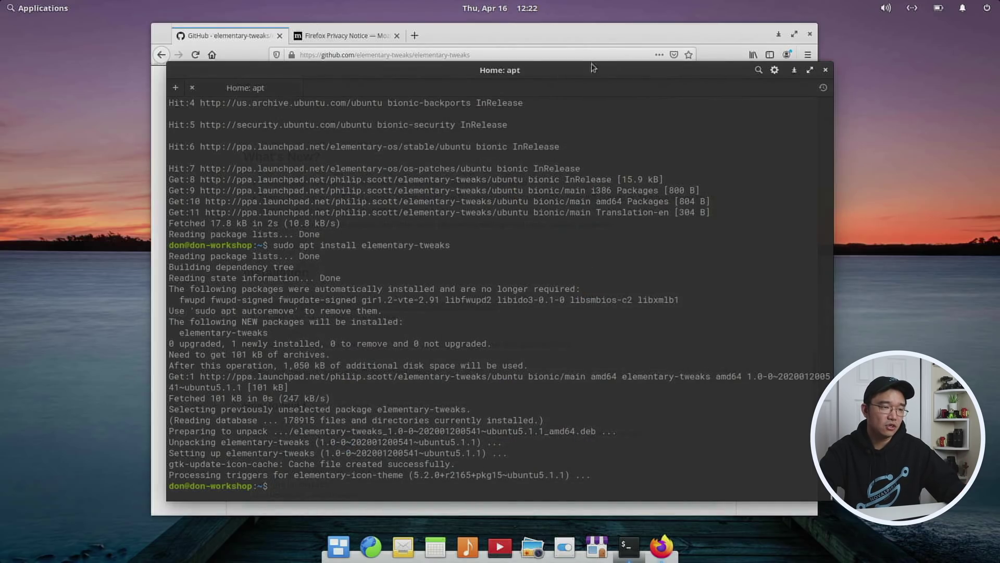
Move the Terminal left, place Firefox over it, and go back to the Google results
left_click_drag(576, 72, 485, 70)
left_click(540, 40)
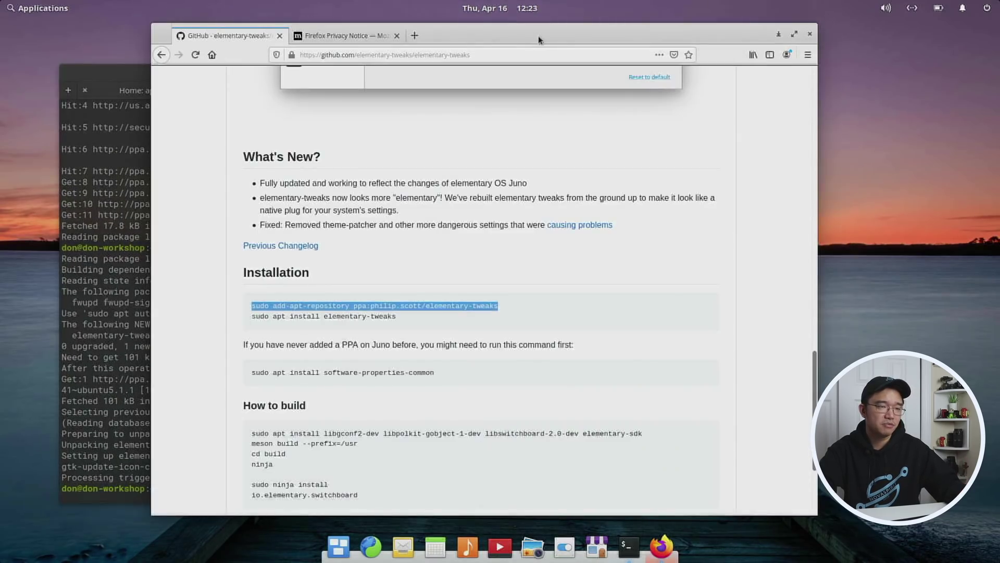
left_click_drag(540, 40, 652, 46)
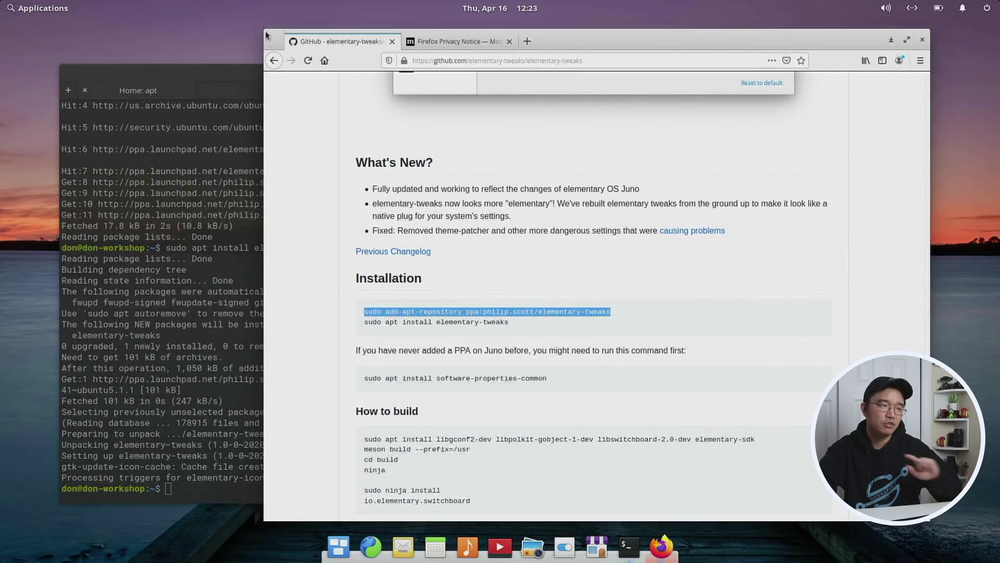
left_click(274, 61)
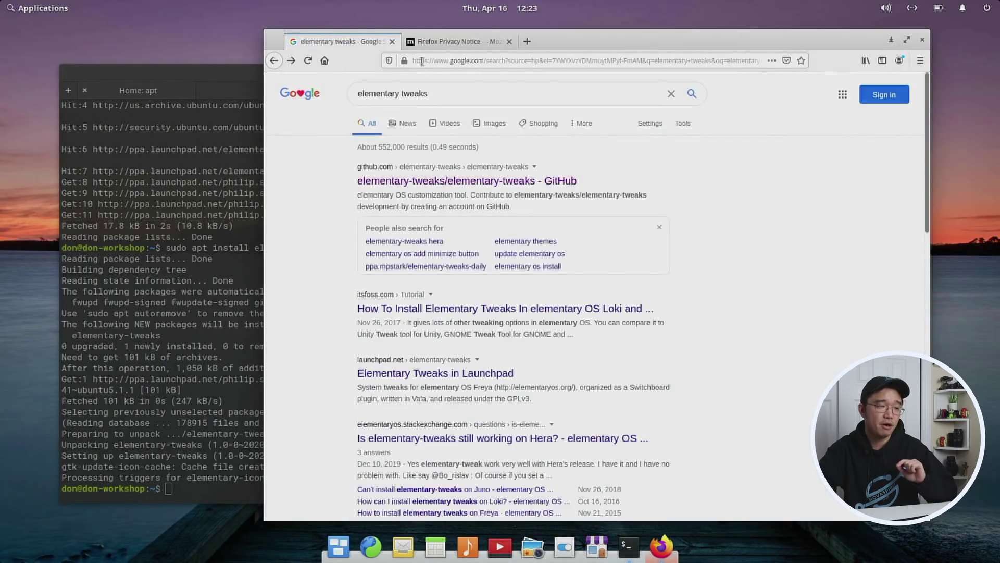
Replace 'tweaks' with 'os system tray' in the Google query and search 'elementary os system tray'
left_click_drag(437, 92, 401, 97)
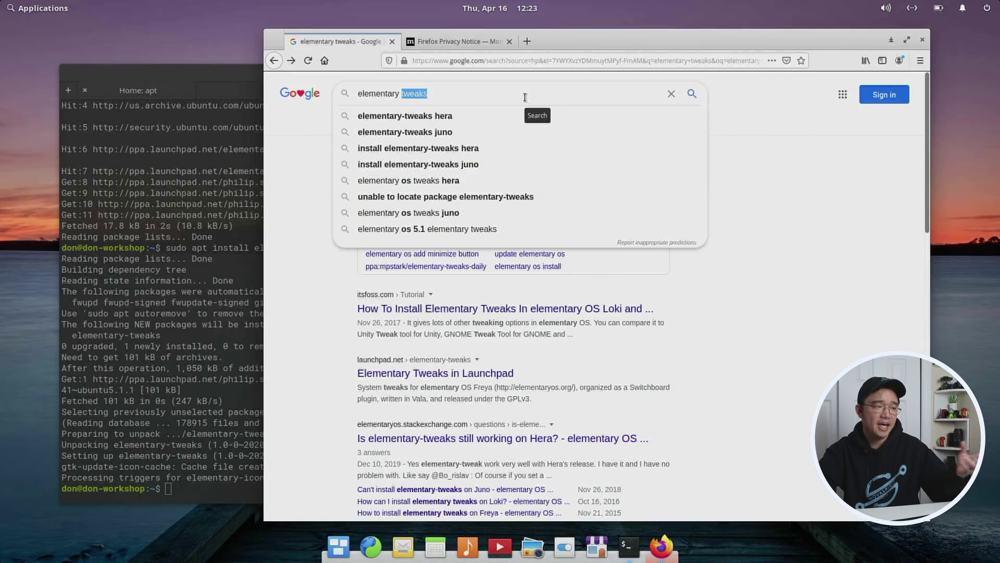
key("Escape")
left_click(461, 99)
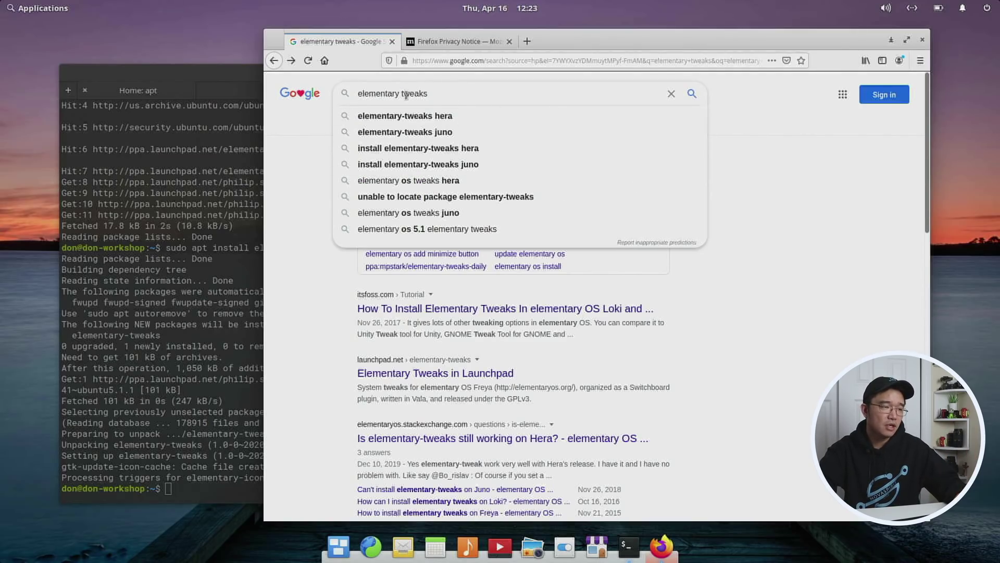
left_click_drag(403, 95, 455, 90)
key("BackSpace")
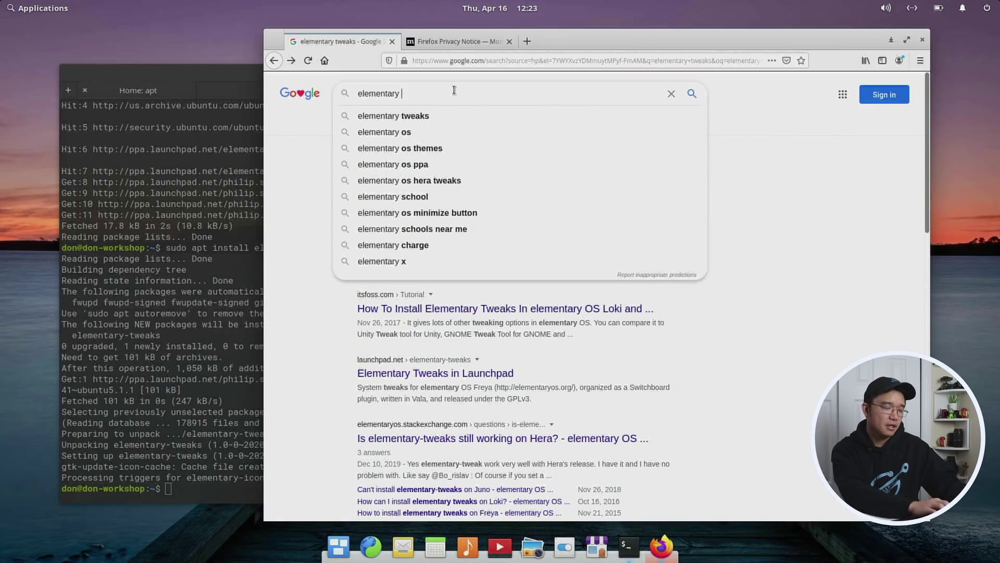
type("os system tray")
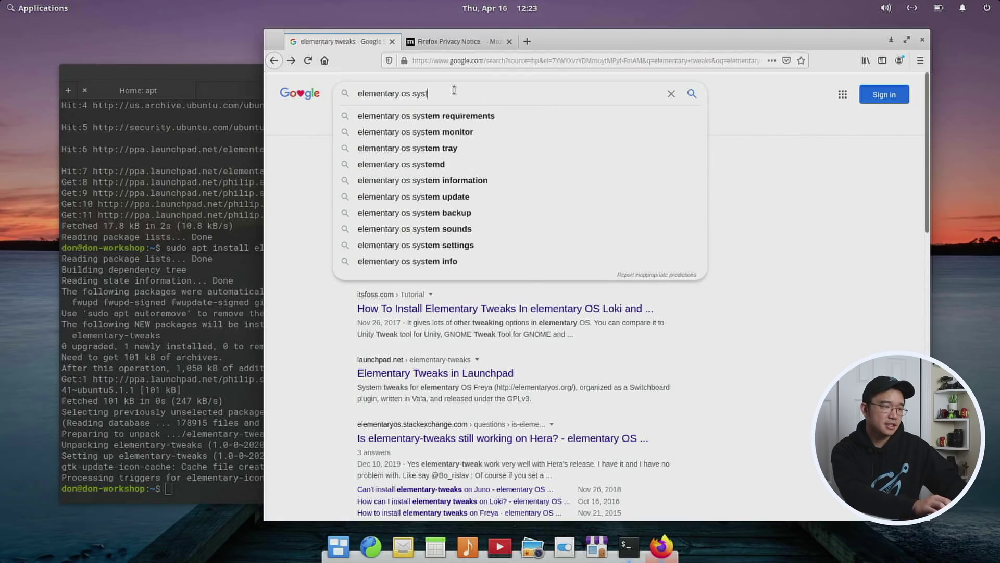
key("Return")
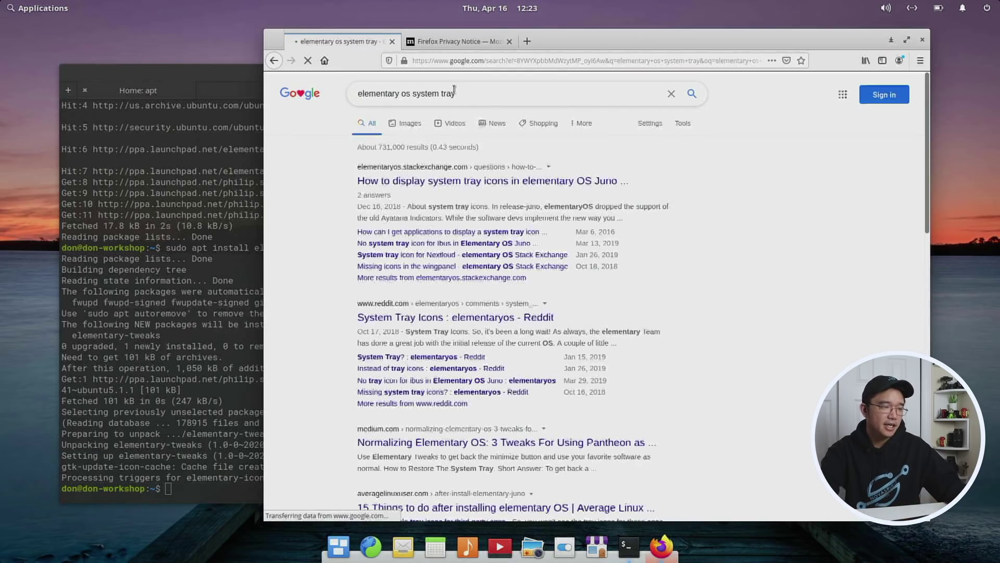
From the Stack Exchange answer, copy and run sudo add-apt-repository ppa:yunnxx/elementary in Terminal, confirming it
left_click(450, 166)
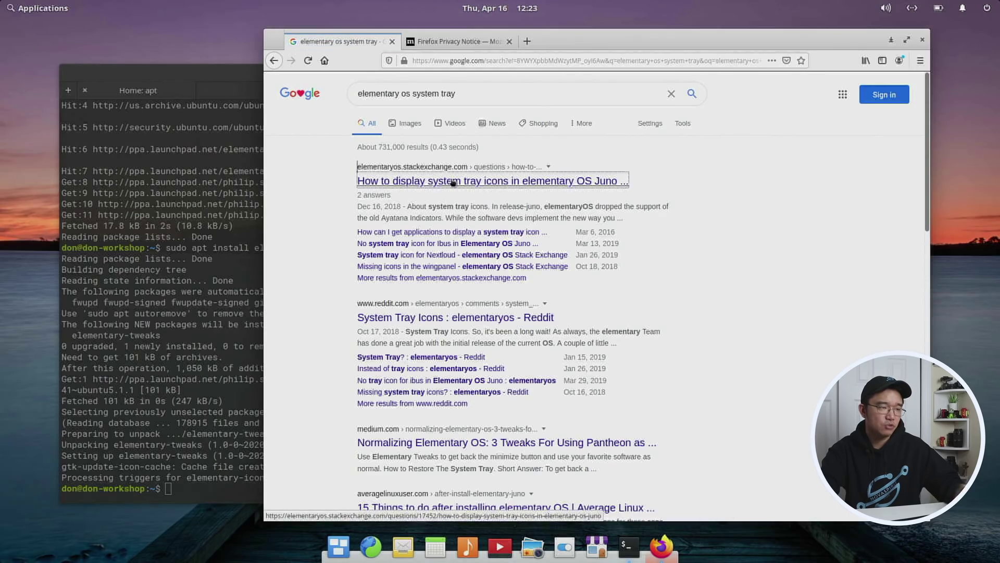
scroll(553, 336, "down", 5)
scroll(553, 335, "down", 2)
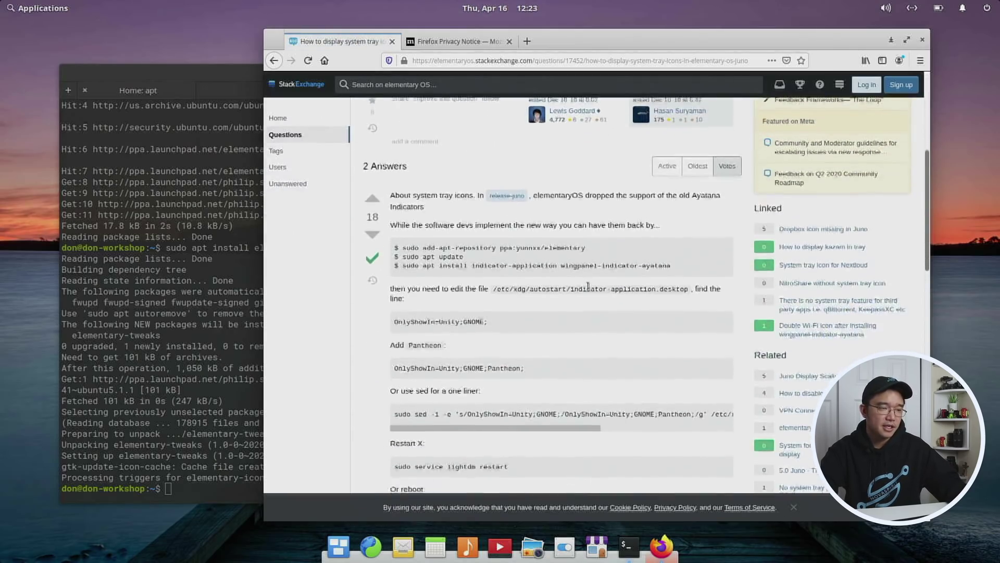
left_click_drag(599, 246, 410, 245)
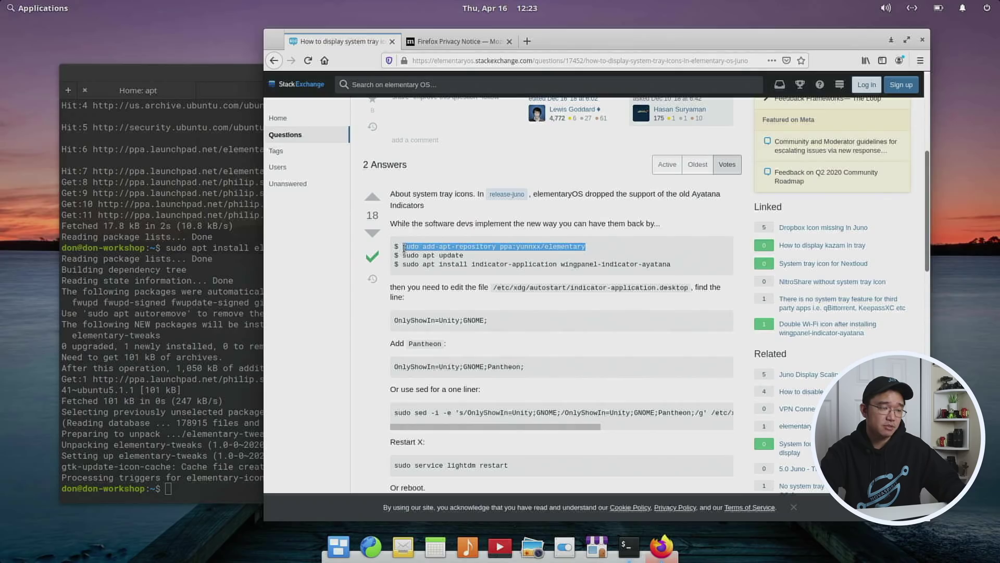
left_click(239, 405)
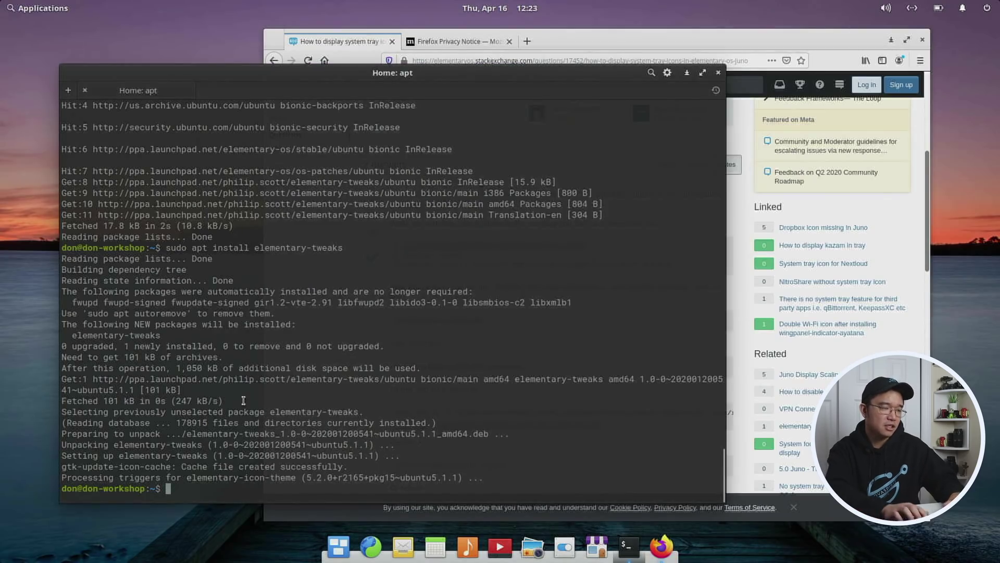
type("sudo add-apt-repository ppa:yunnxx/elementary")
key("Return")
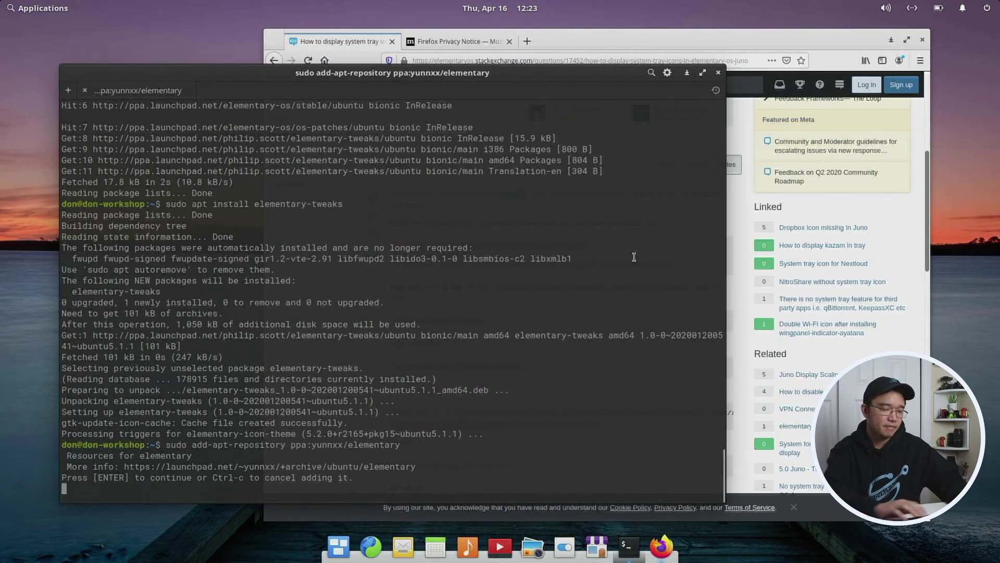
key("Return")
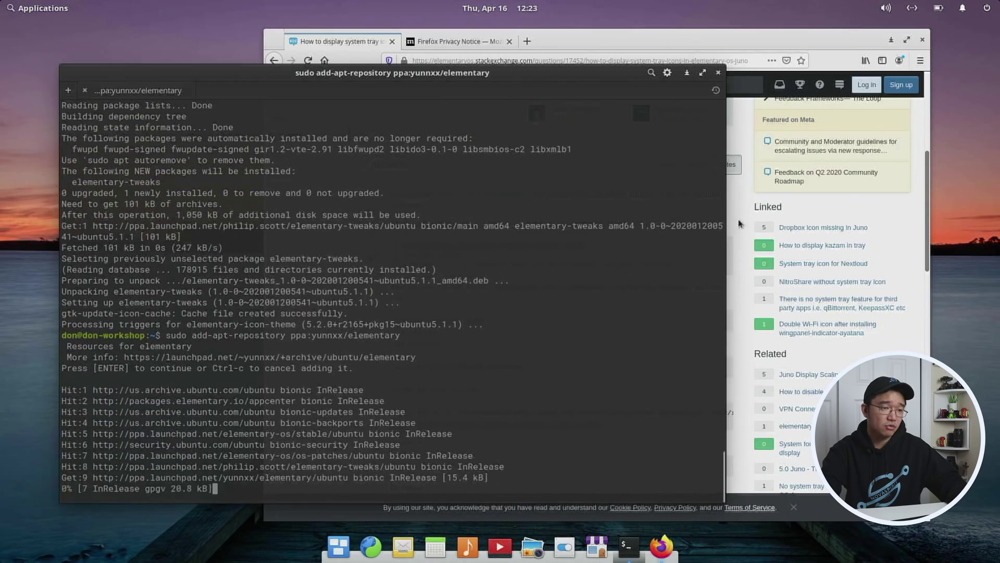
Copy the answer's apt install line for indicator-application and wingpanel-indicator-ayatana, run it in Terminal, answering y
left_click(744, 337)
left_click_drag(671, 264, 402, 264)
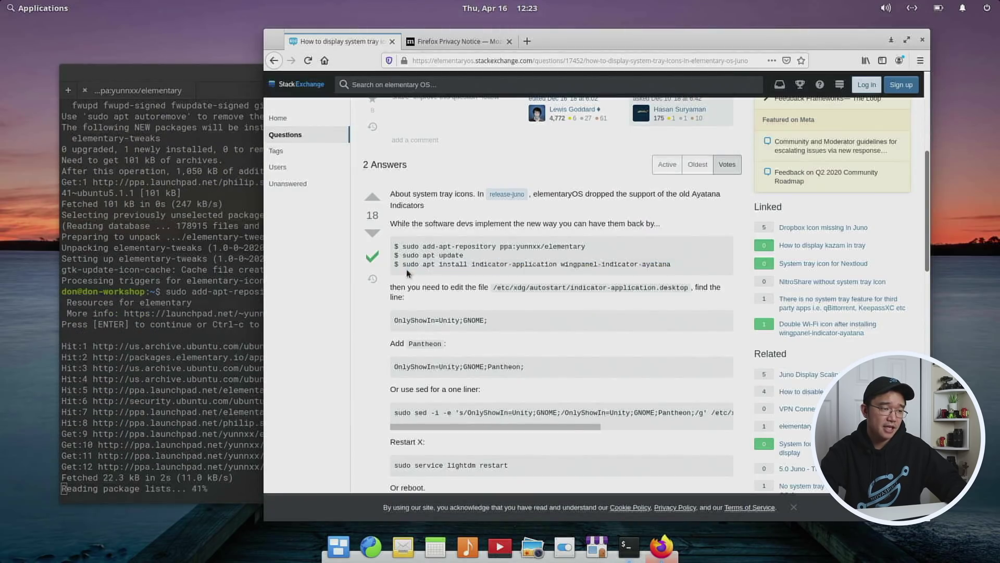
right_click(409, 267)
left_click(412, 270)
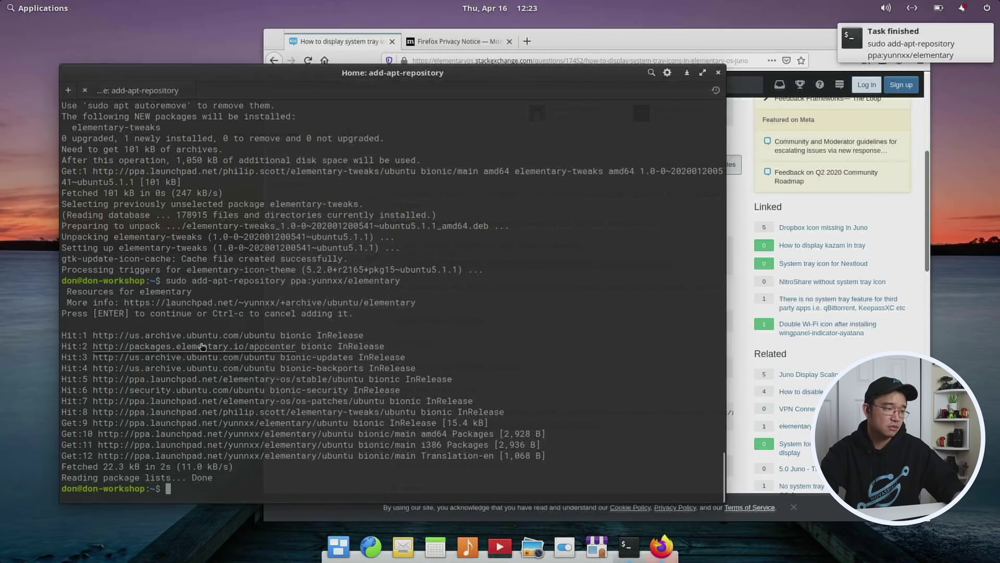
left_click(177, 346)
key("ctrl+c")
key("ctrl+shift+v")
key("Return")
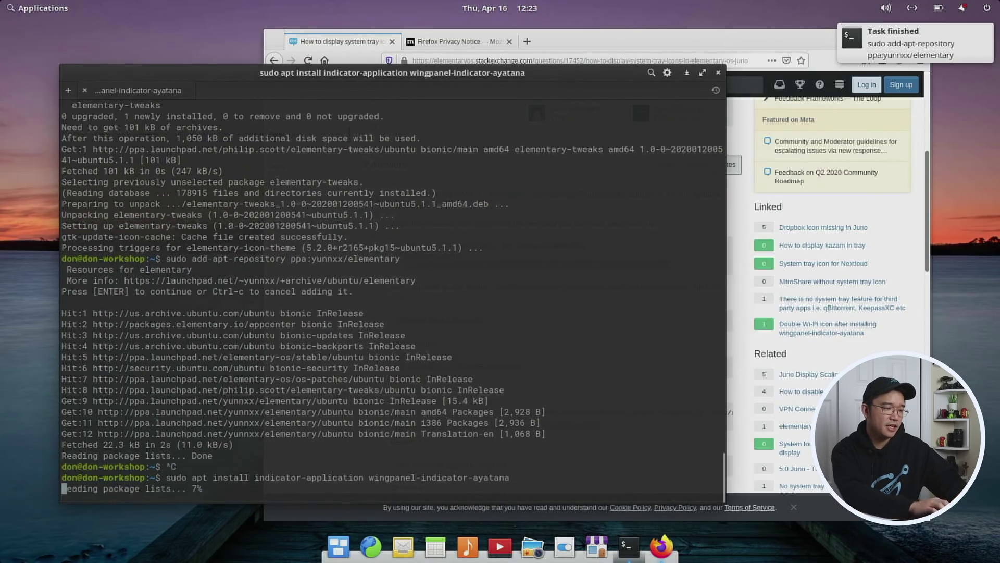
type("y")
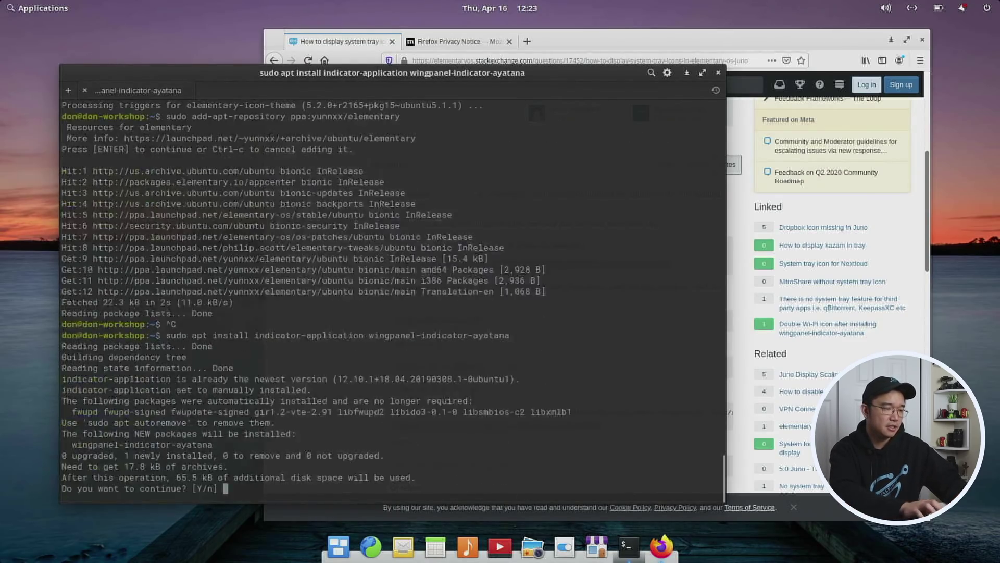
key("Return")
left_click(662, 546)
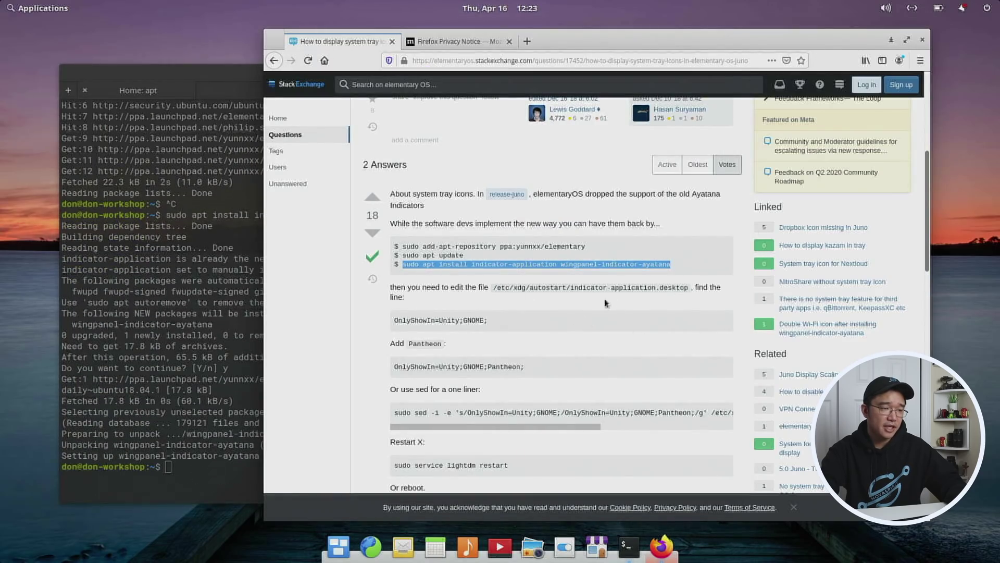
left_click(214, 478)
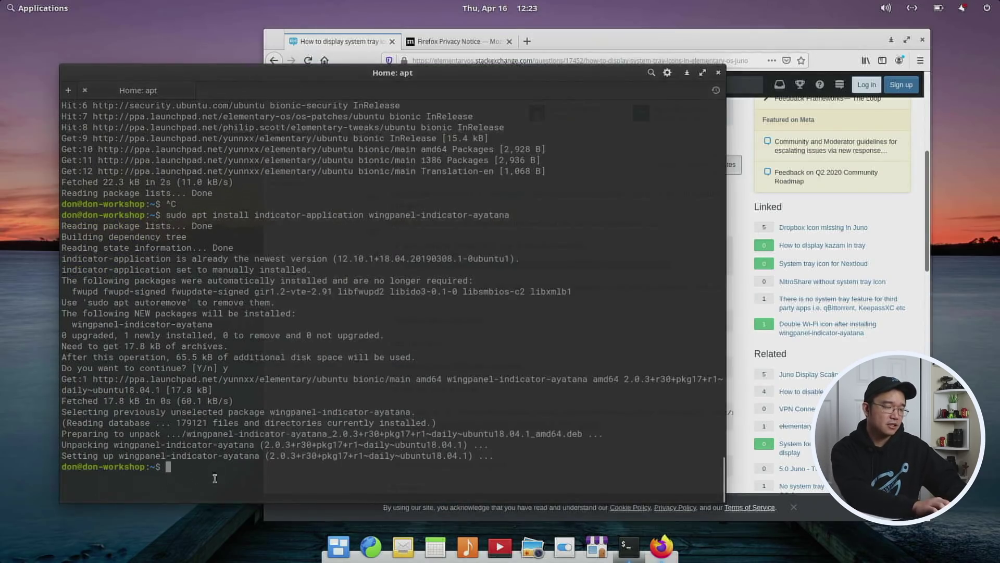
Open /etc/xdg/autostart/indicator-application.desktop with sudo nano, append Pantheon; to OnlyShowIn, and save
type("sudo nano ")
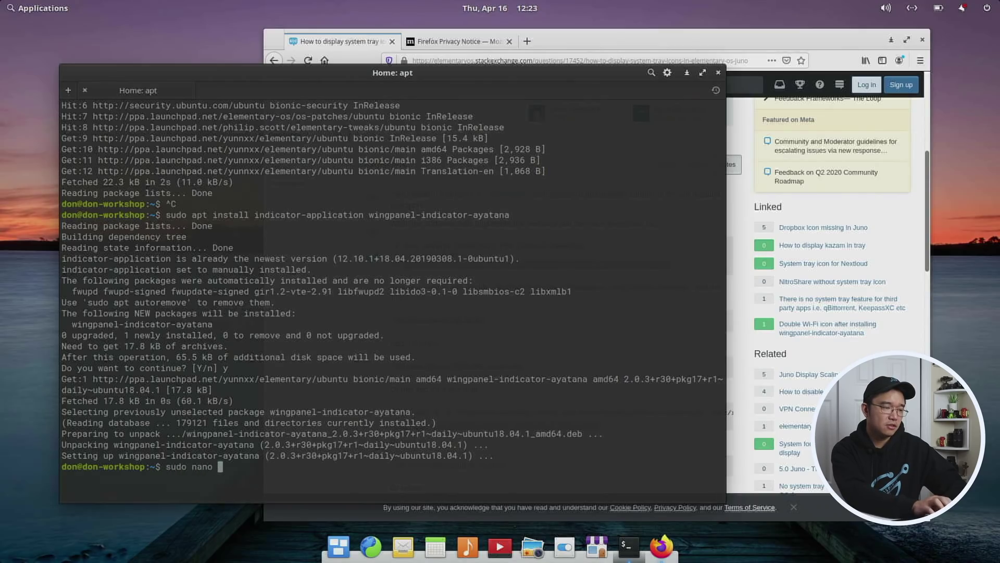
type("/etc/")
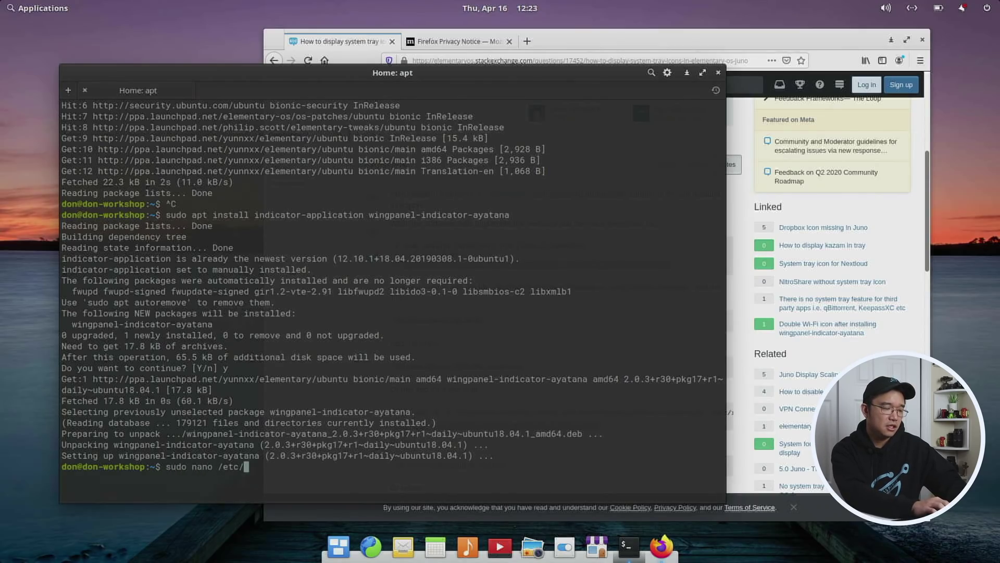
type("xdg/autostart/")
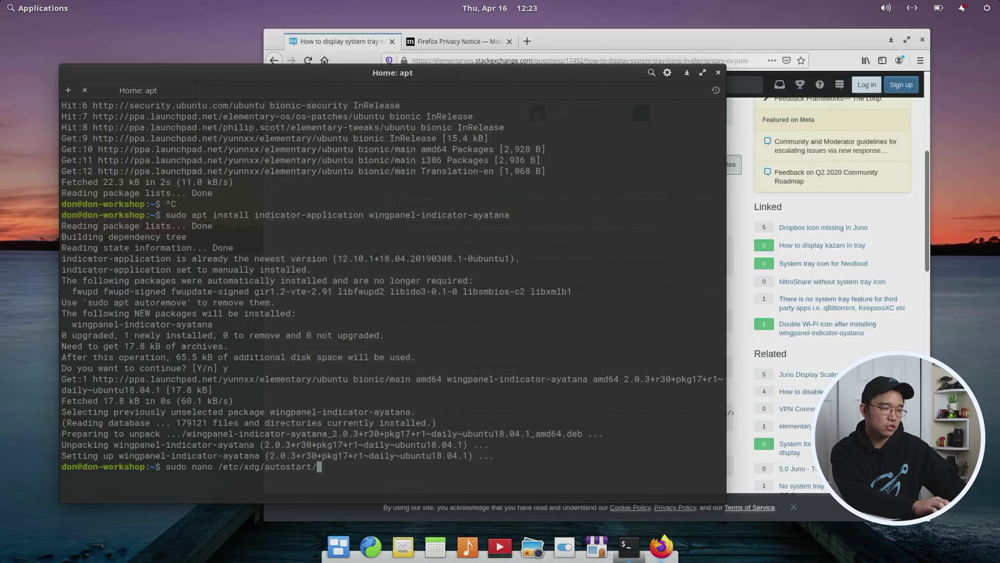
type("indi")
key("Tab")
key("Return")
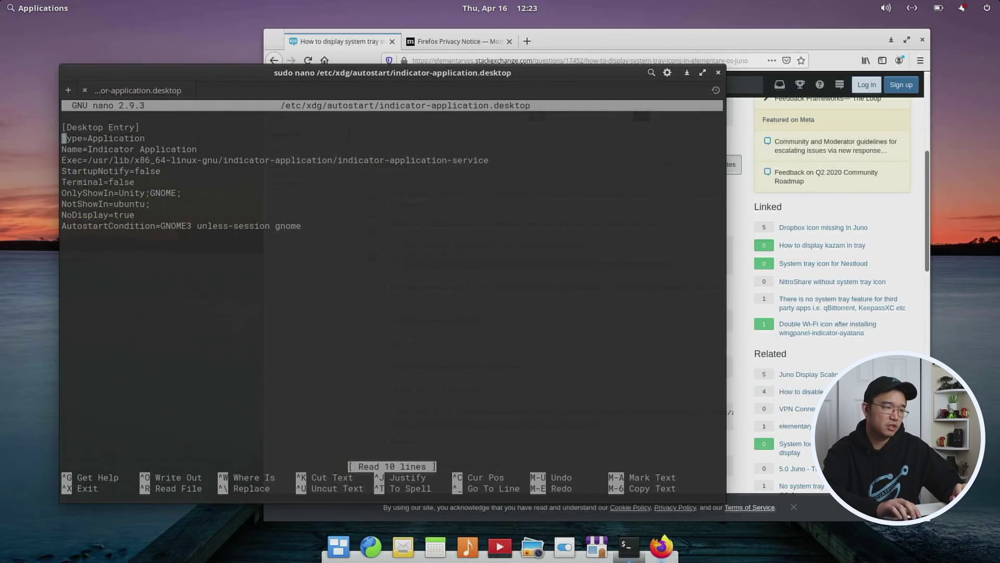
key("Down")
key("Down")
key("Down")
key("Down")
key("Down")
key("Down")
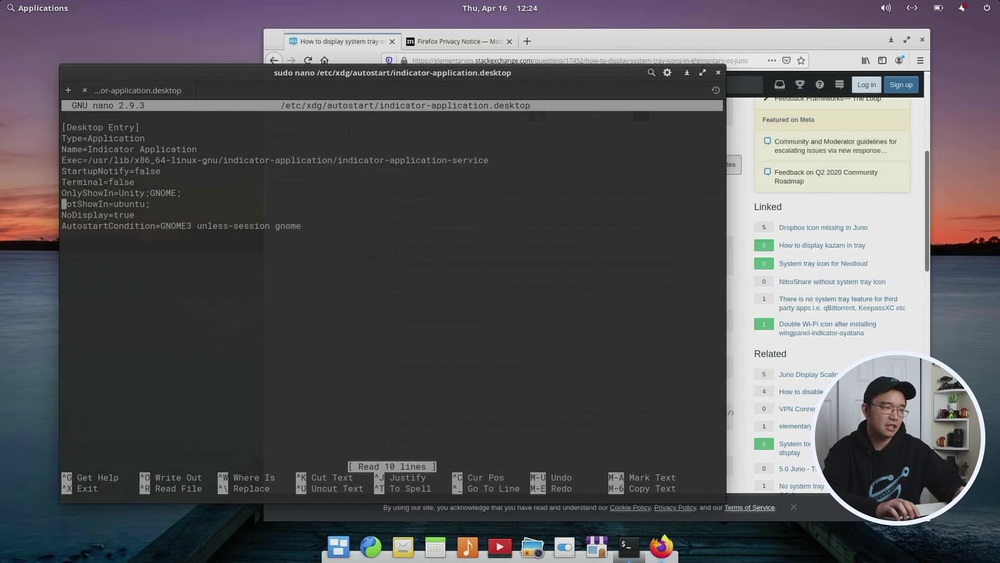
key("Up")
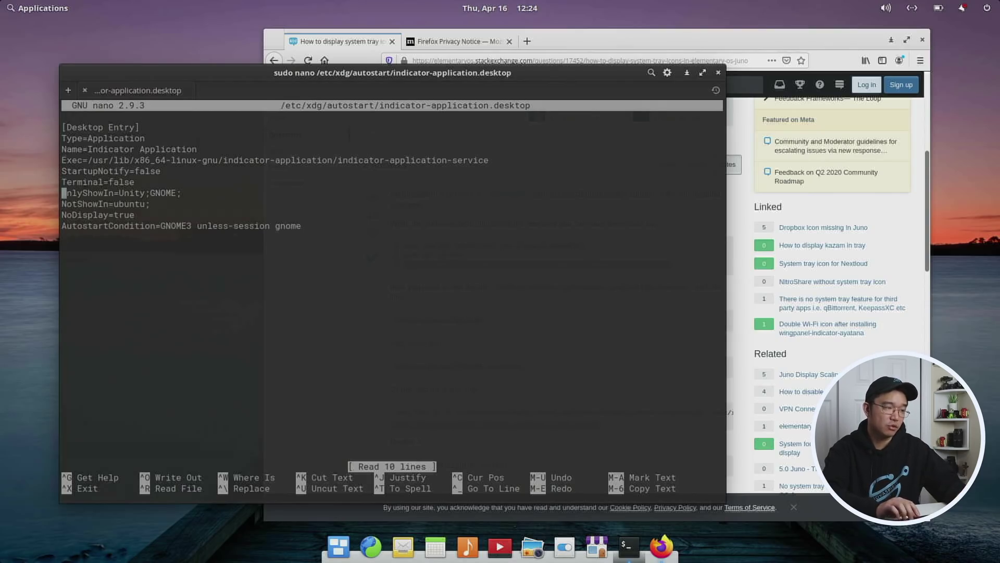
key("End")
type("Pan")
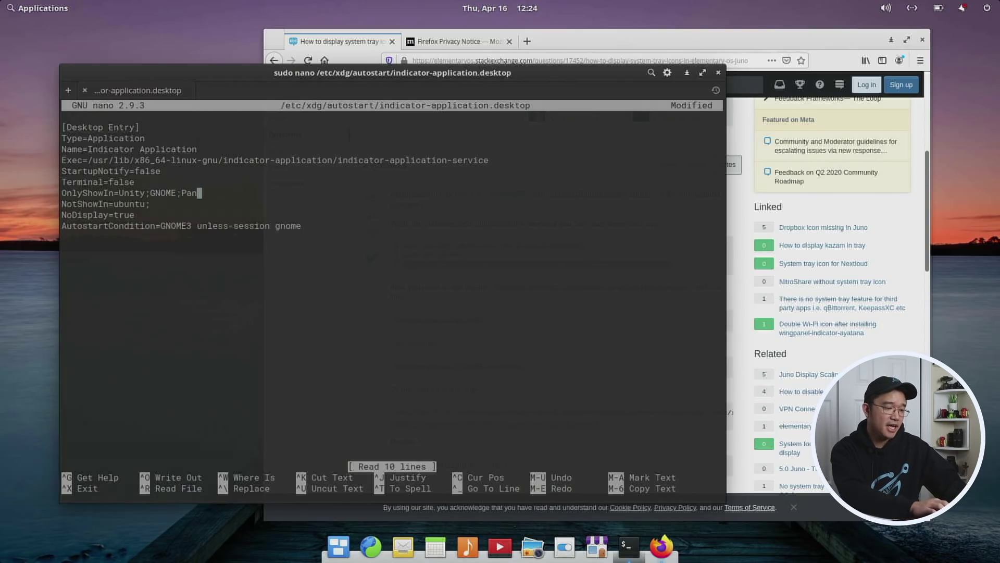
type("theon;")
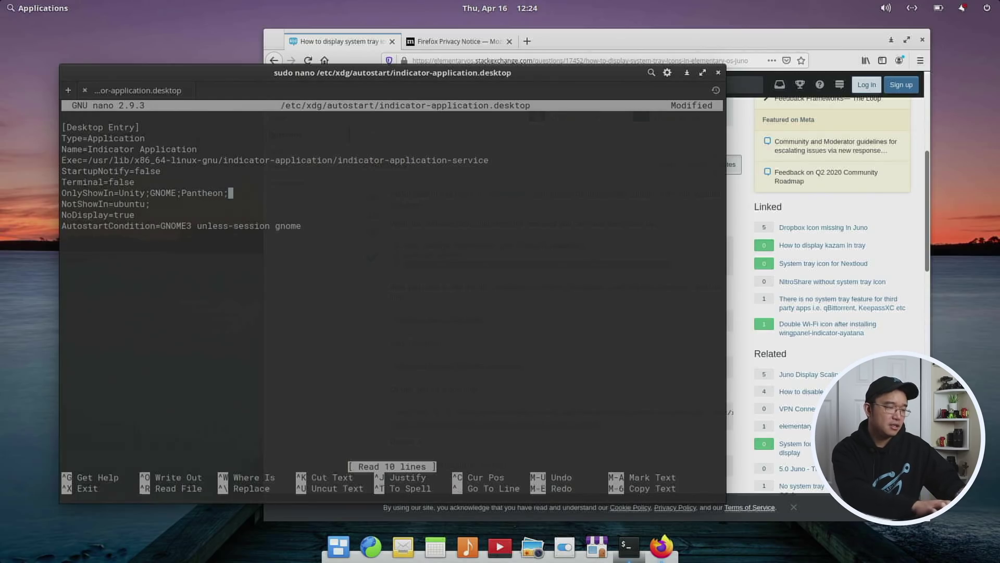
key("ctrl+x")
key("y")
key("Return")
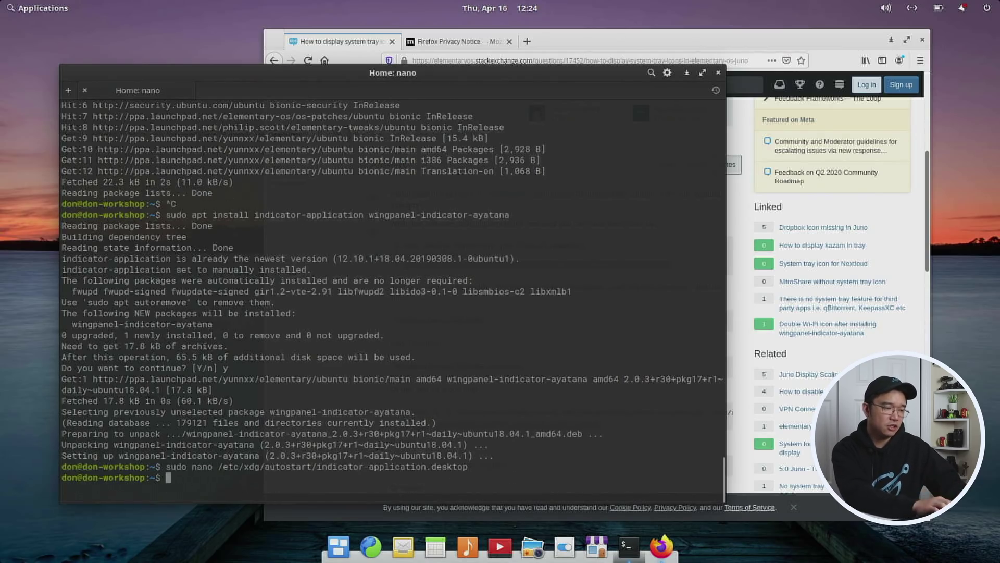
Restart lightdm with sudo service, then check and close the network indicator's menu
type("sudo ")
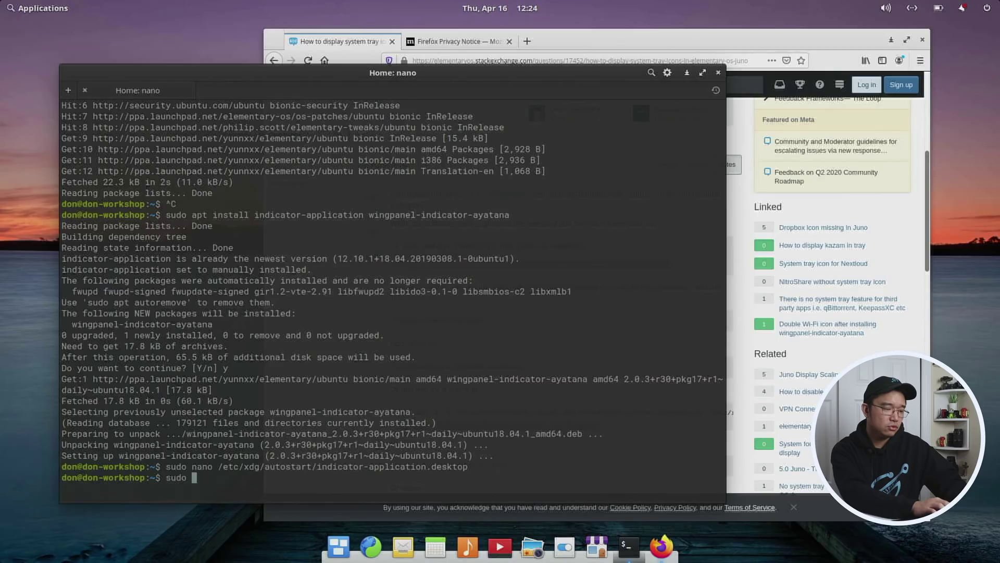
type("service ")
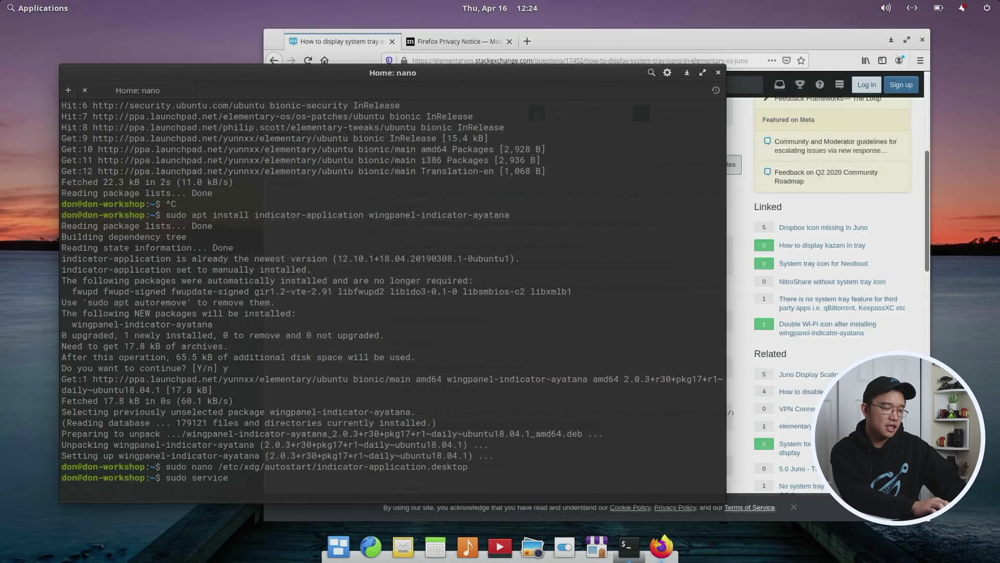
type("lightdm restart")
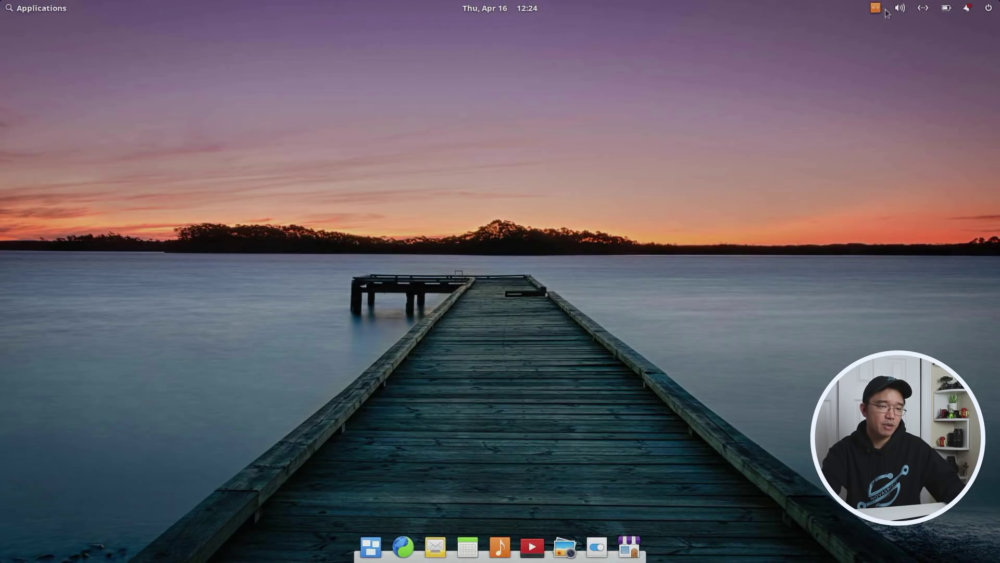
left_click(878, 10)
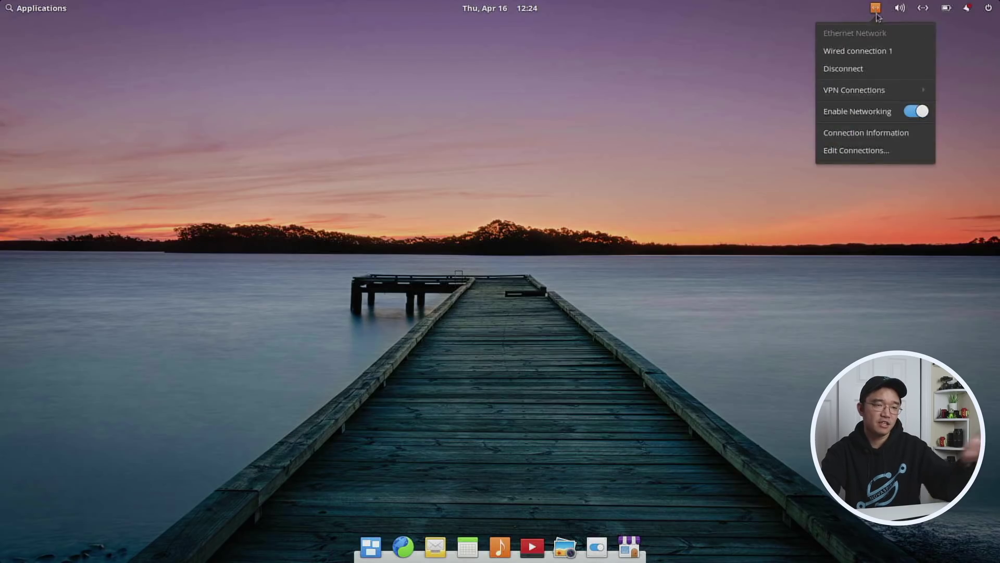
left_click(736, 231)
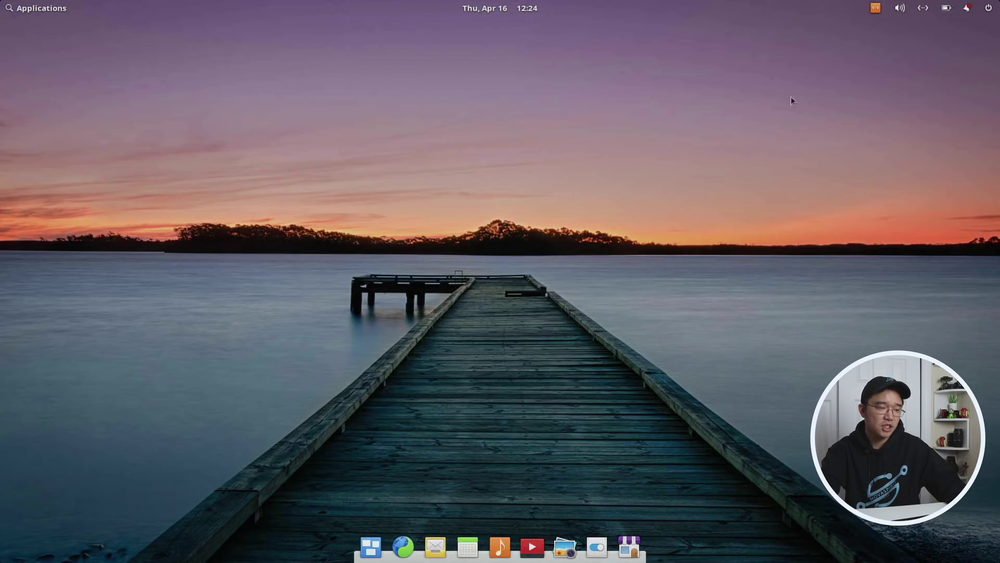
In a new terminal, run sudo mv renaming /etc/xdg/autostart/nm-applet.desktop to nm-applet.old
key("super+t")
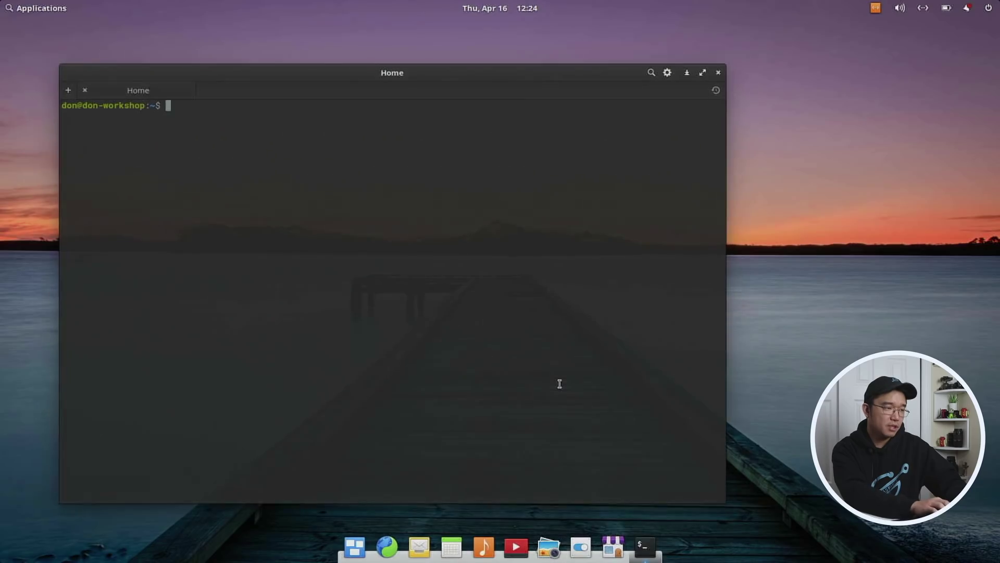
type("sudo m")
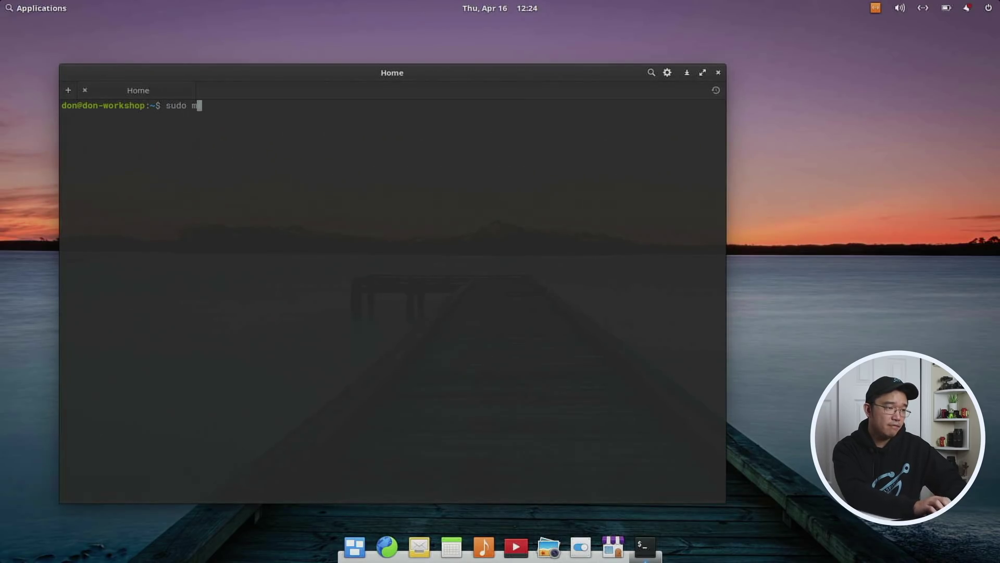
type("v /")
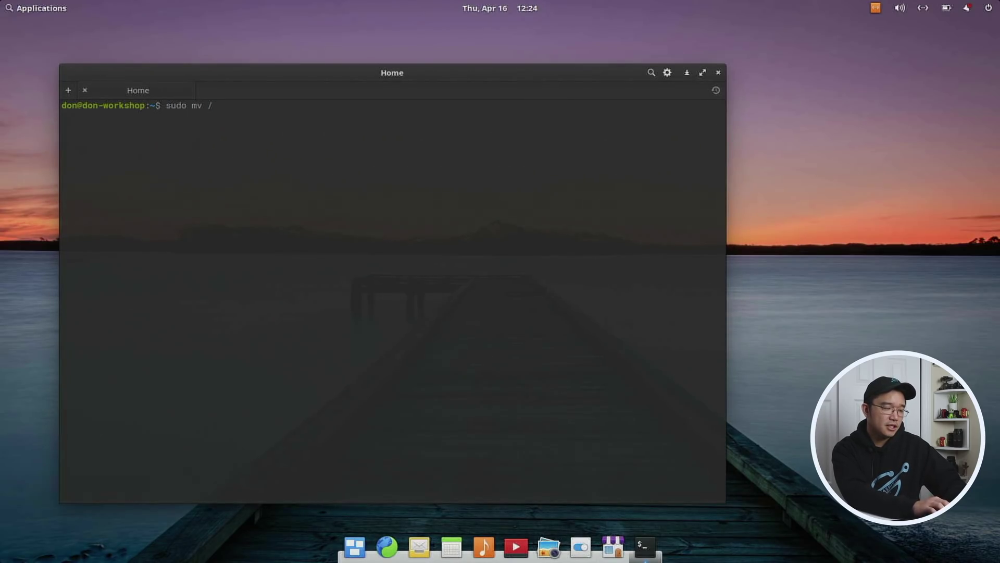
type("etc/")
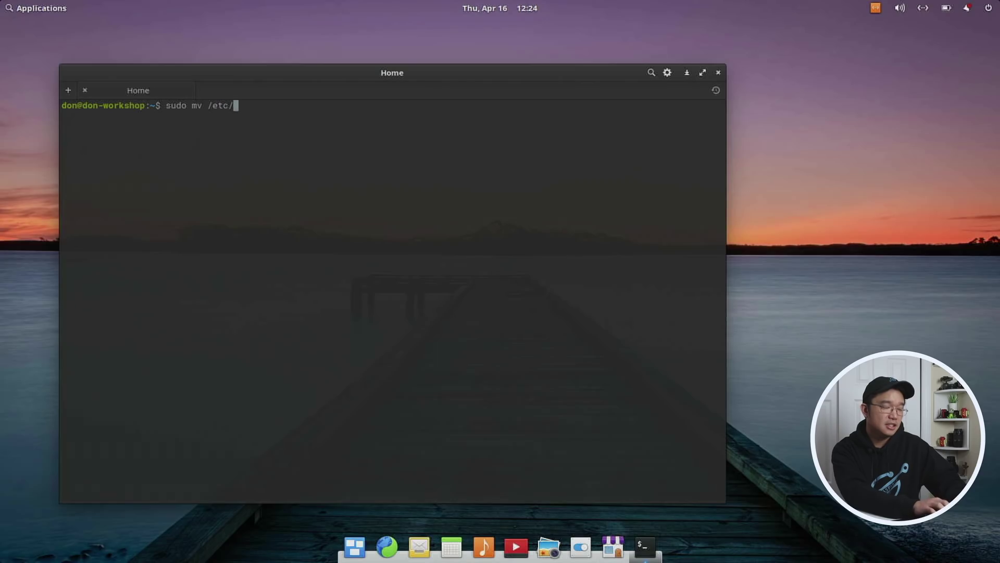
type("xdg/a")
key("Tab")
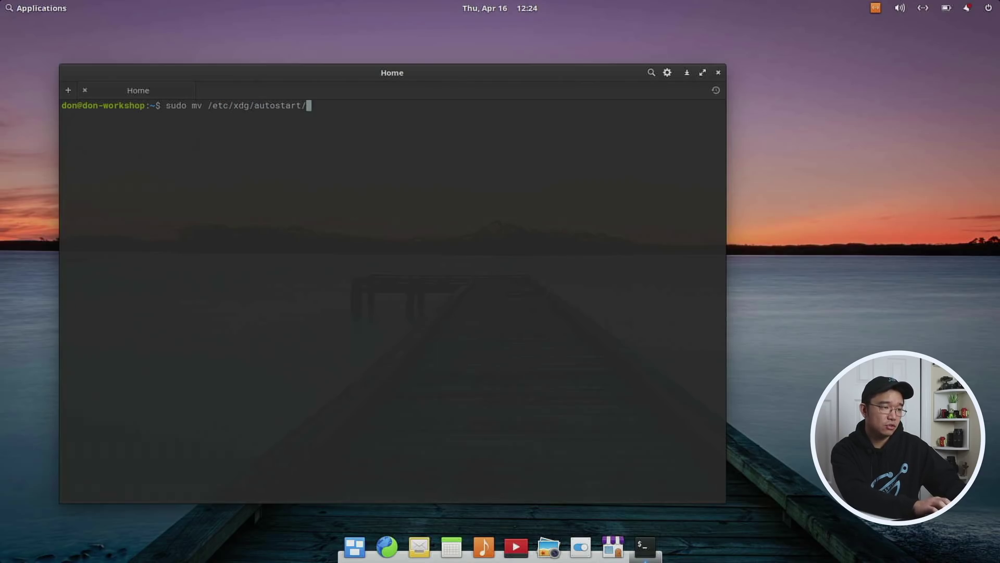
type("nm")
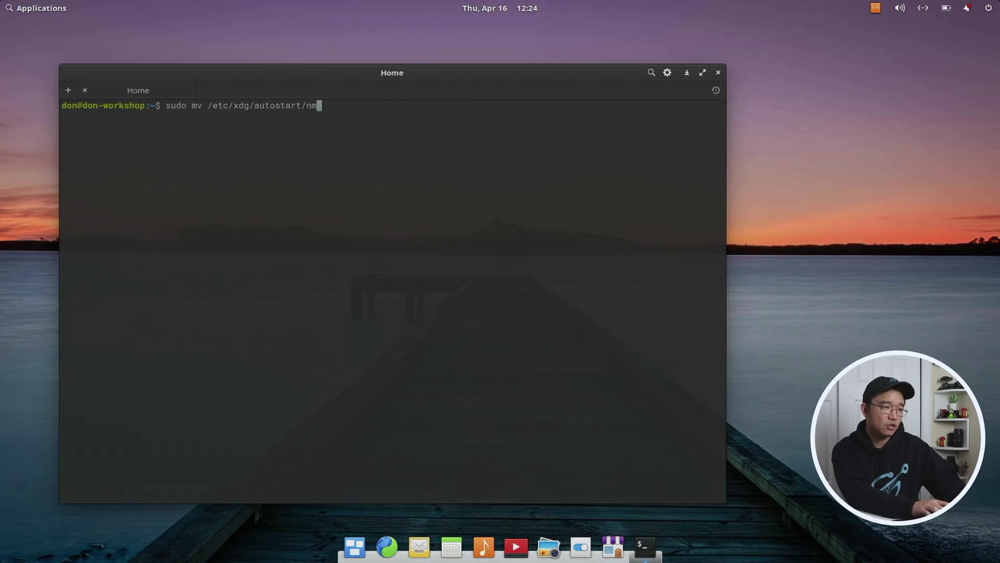
key("Tab")
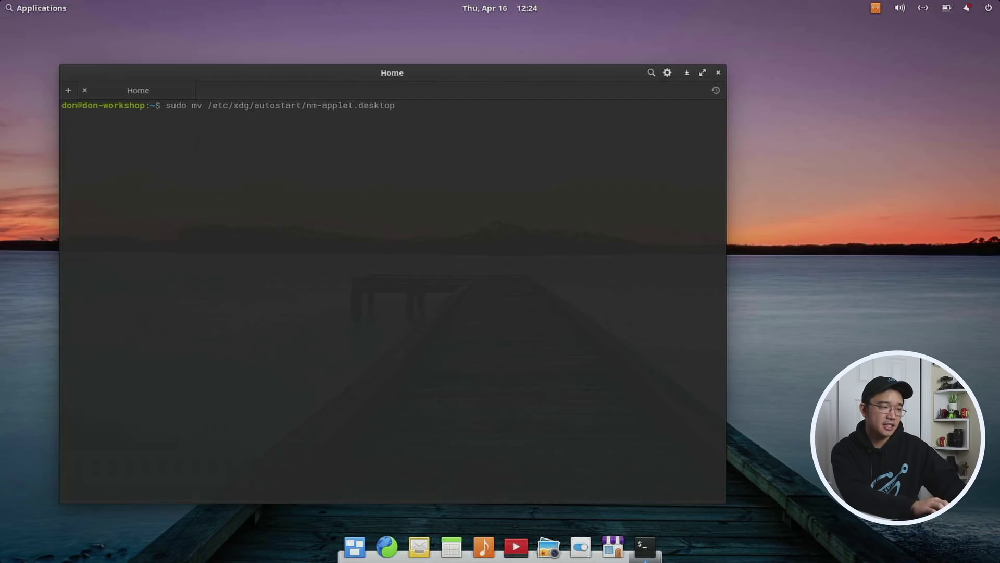
type("/etc/")
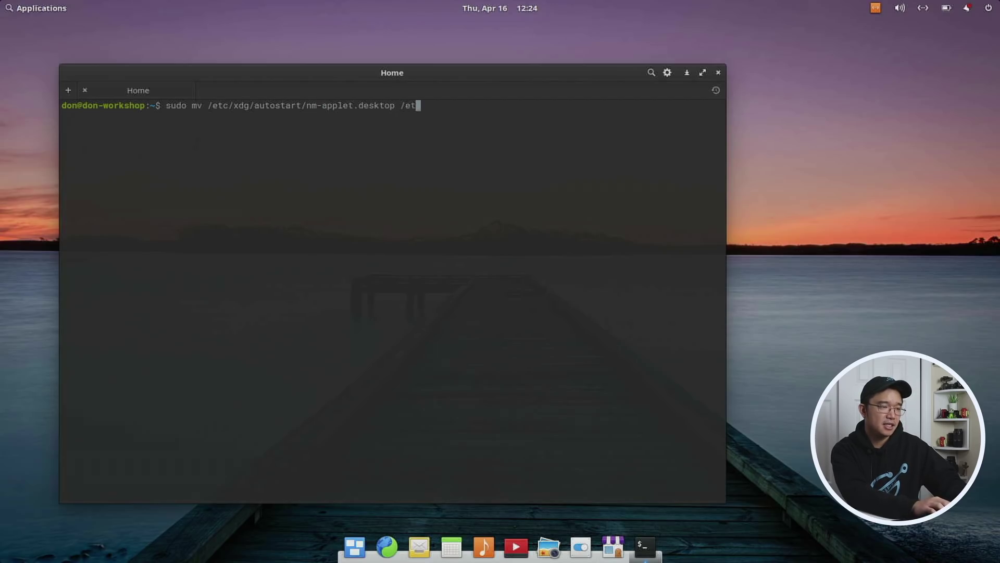
type("xdg/a")
key("Tab")
type("n")
key("Tab")
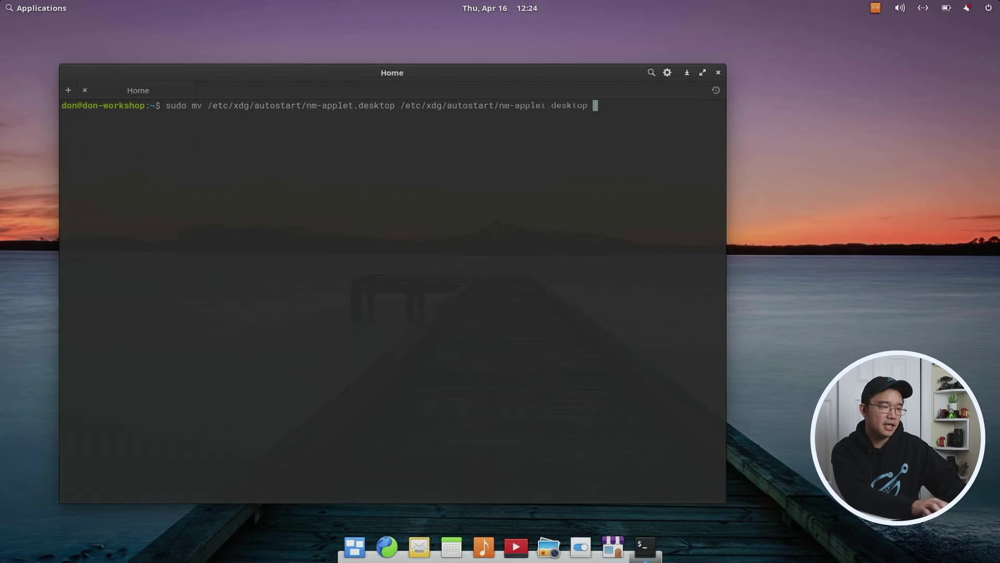
key("BackSpace")
key("BackSpace")
key("BackSpace")
key("BackSpace")
key("BackSpace")
key("BackSpace")
key("BackSpace")
key("BackSpace")
type("old")
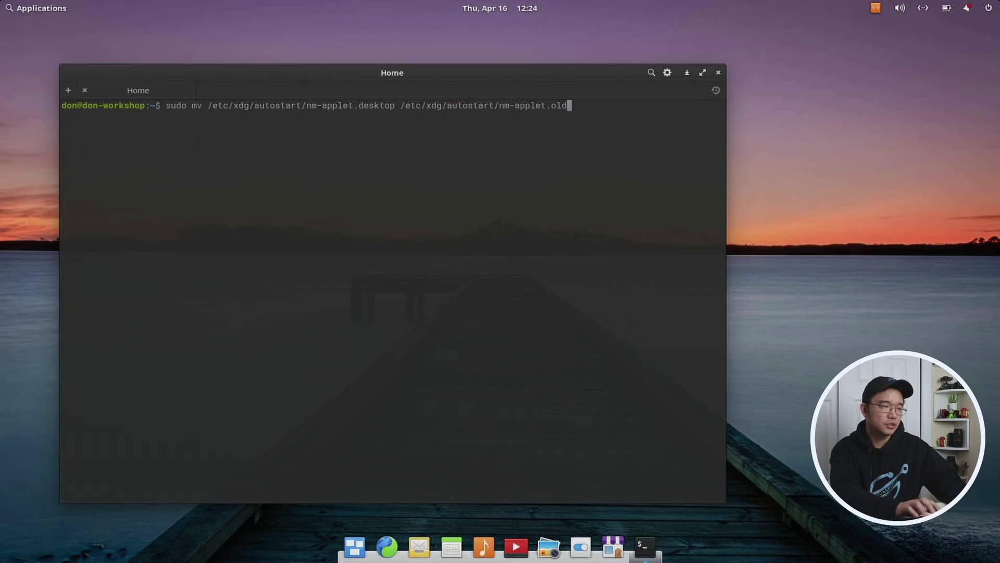
key("Return")
Enter the sudo password, then type sudo service lightdm restart
type("*****")
key("Return")
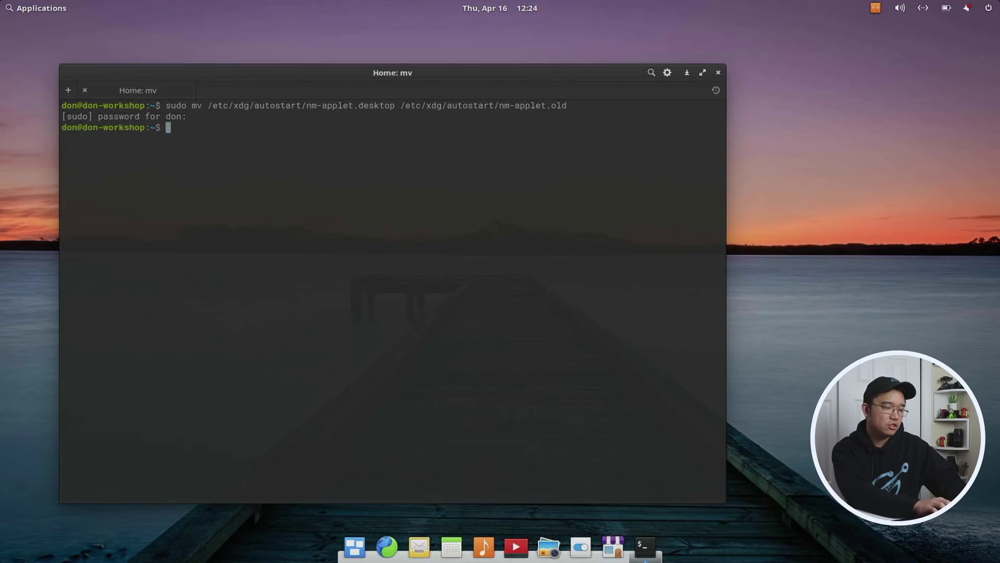
type("sudo service ")
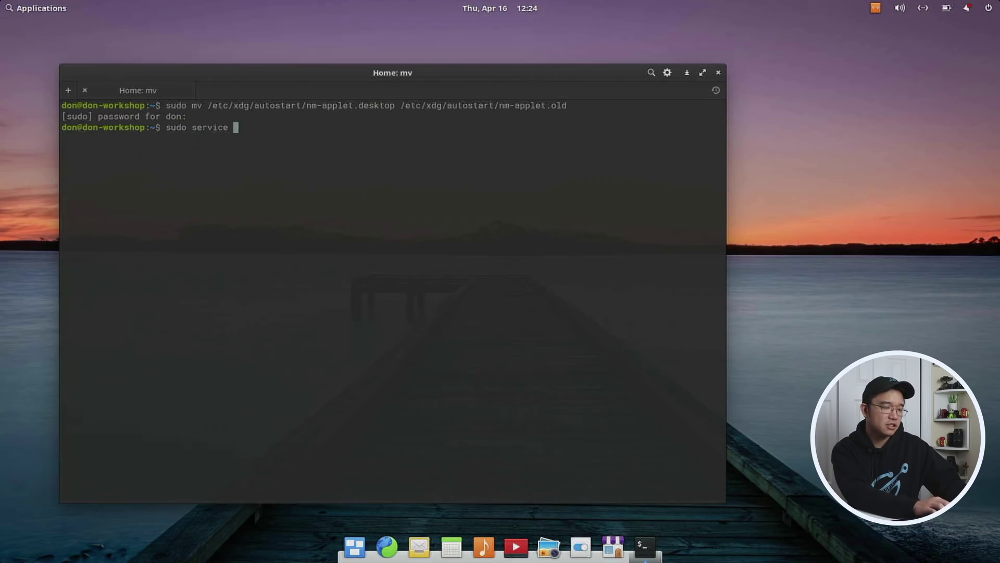
type("lightdm restart")
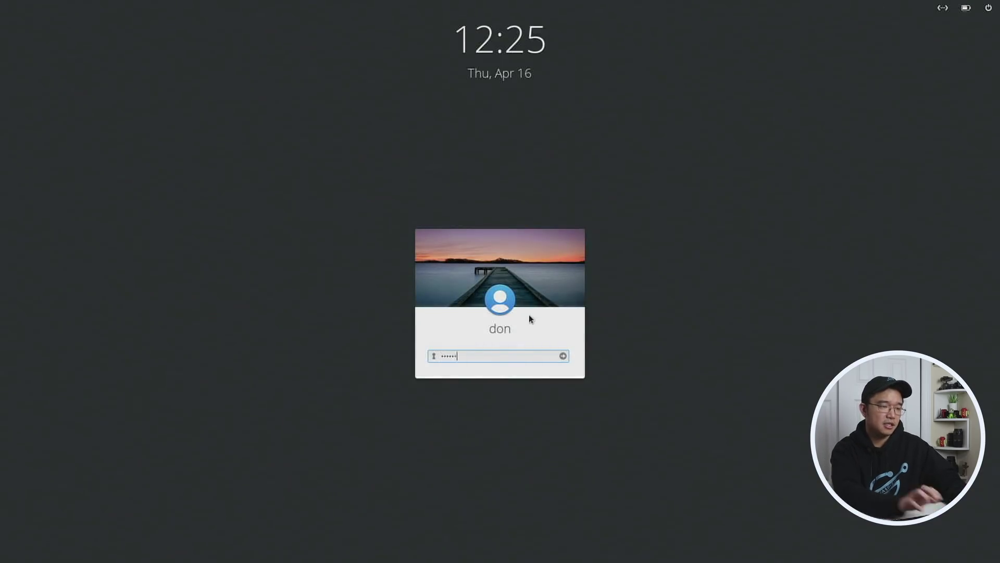
Log back in at the login screen to a desktop without the extra nm-applet icon
key("Return")
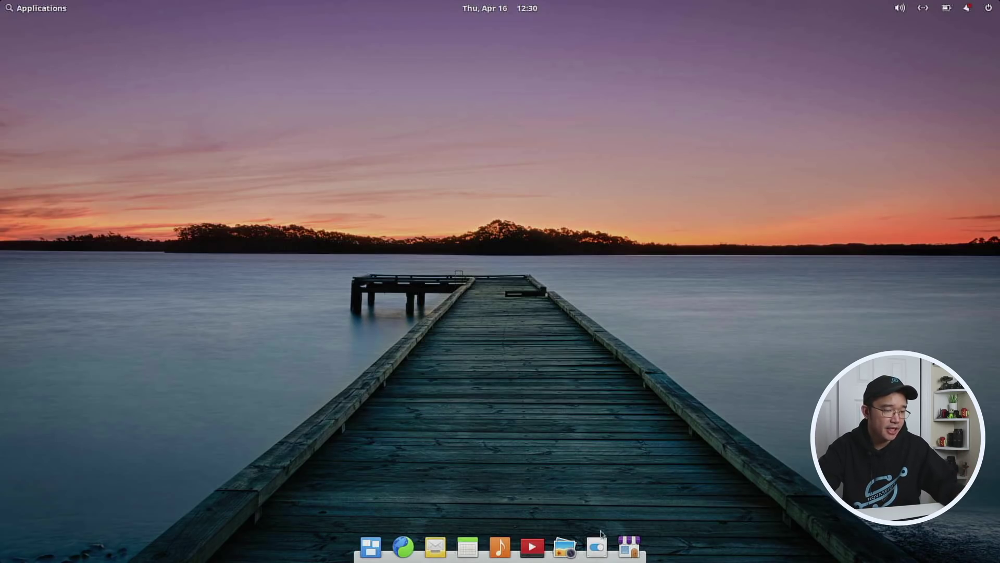
Search Applications for 'fi', drag Files onto the dock, and close the Files window
key("super")
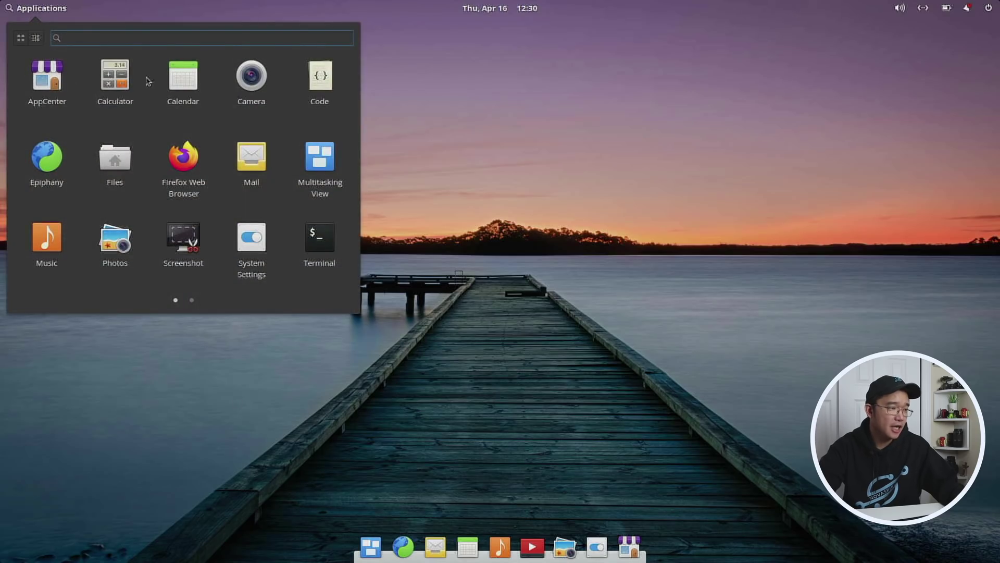
left_click(35, 39)
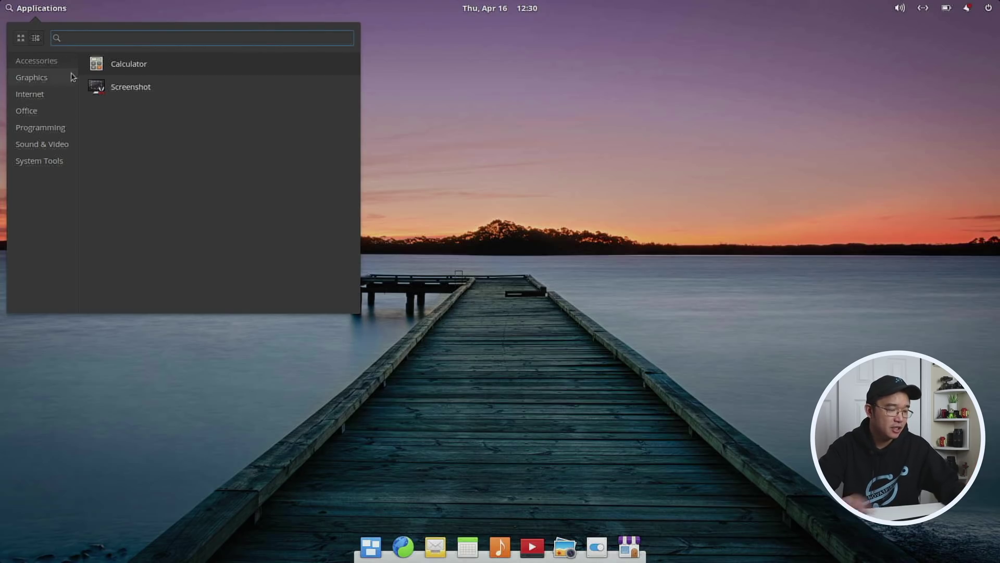
type("fil")
left_click_drag(75, 80, 388, 549)
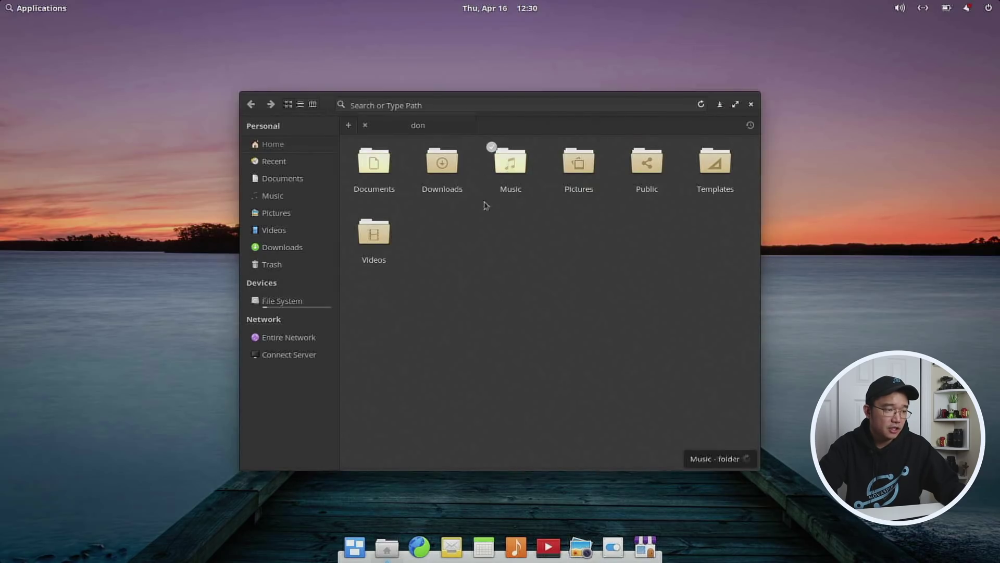
left_click(751, 104)
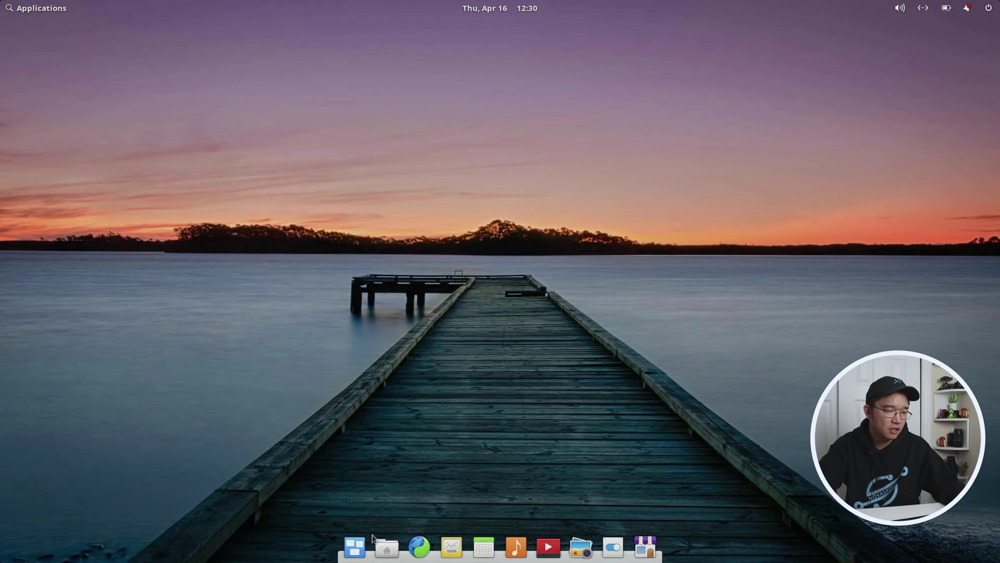
Pin Firefox to the dock, launch it, and go to the wallpaperflare site
key("super")
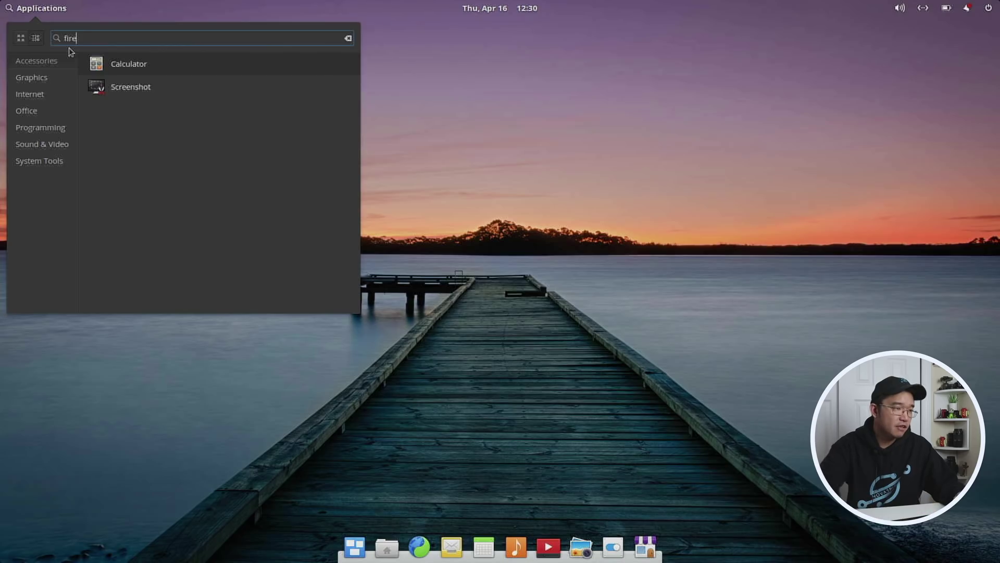
left_click_drag(92, 82, 403, 545)
left_click(404, 546)
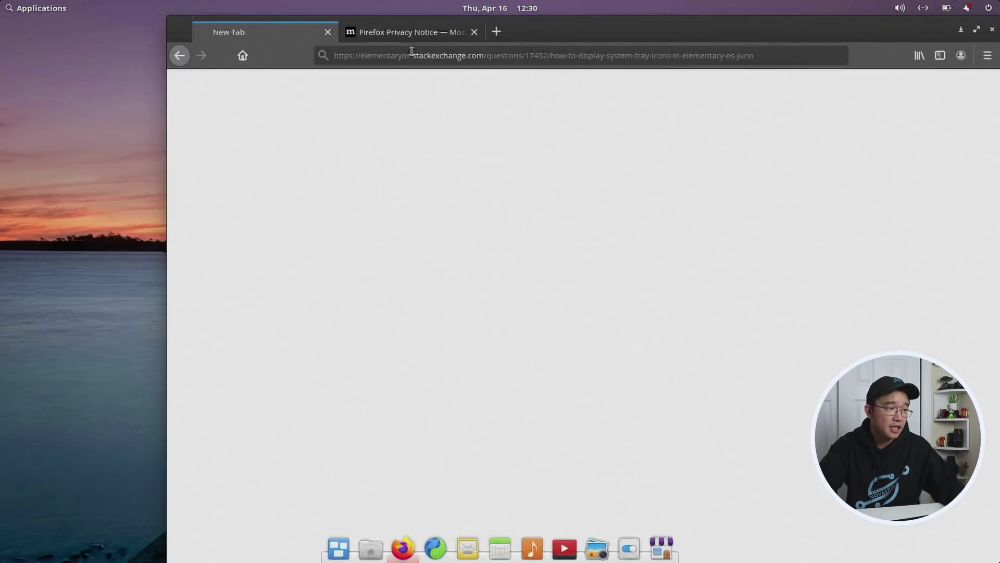
left_click(449, 48)
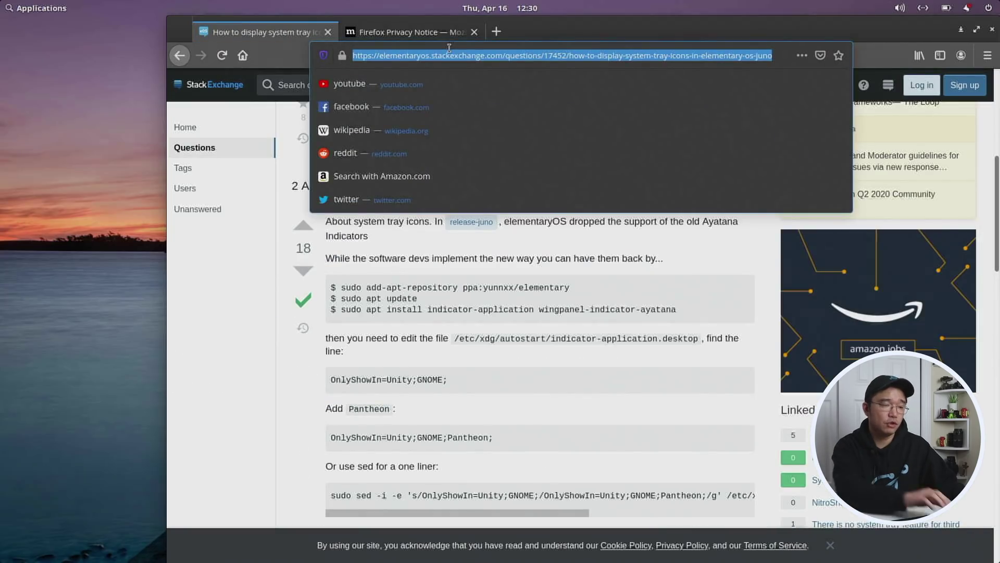
type("wa")
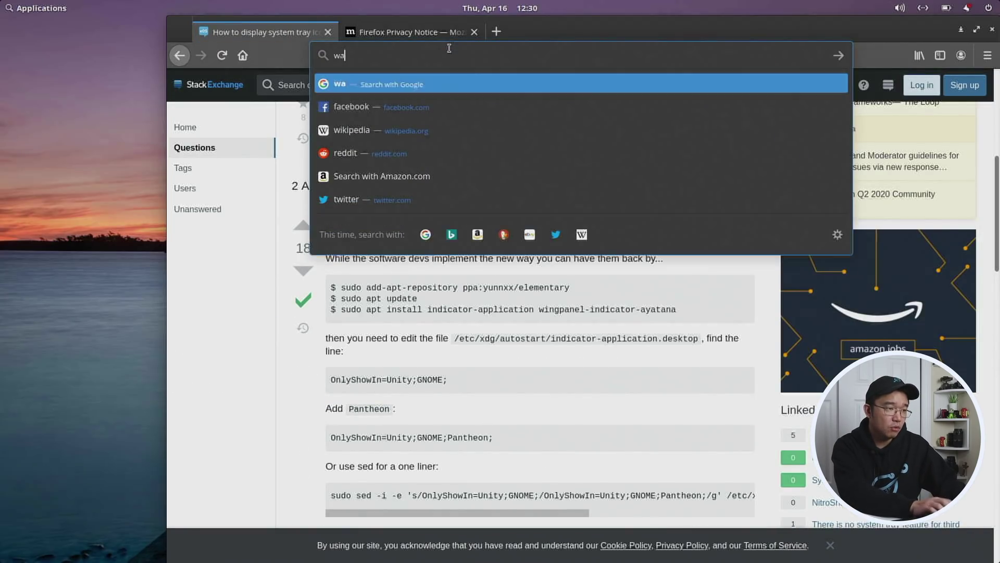
type("llpaperflare.")
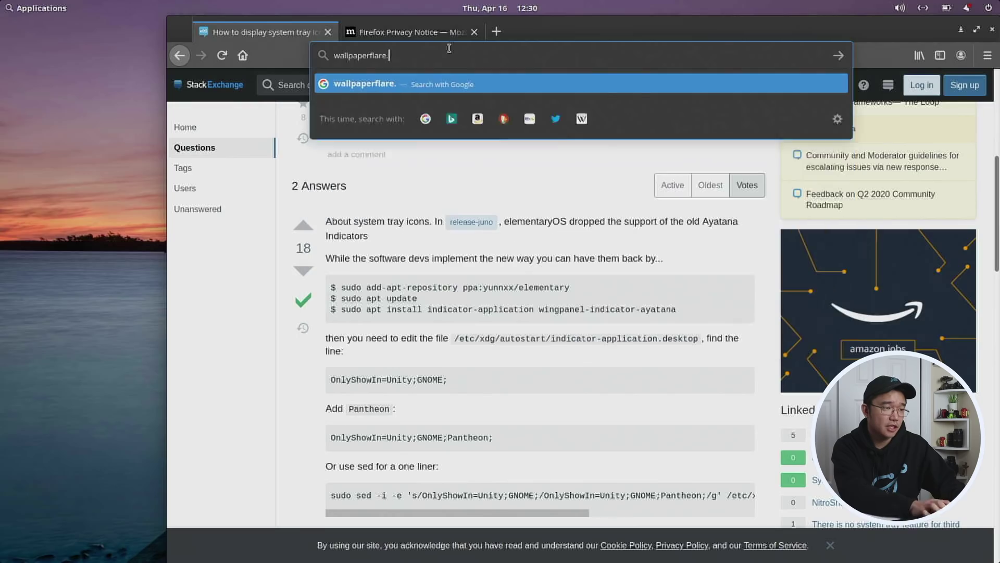
key("Return")
Browse from the forest sunset wallpaper to the pink sunset wallpaper's page
scroll(657, 178, "down", 7)
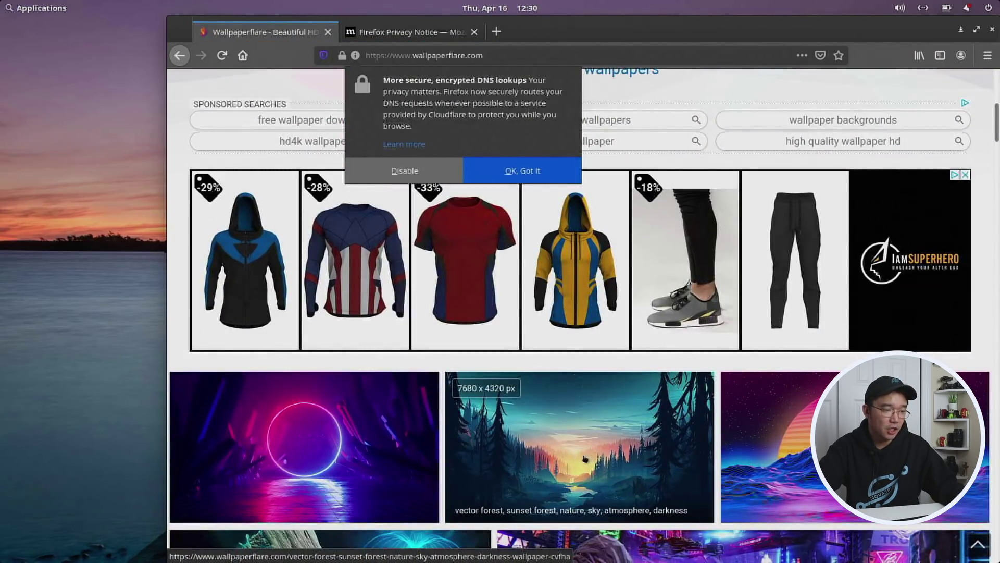
left_click(585, 459)
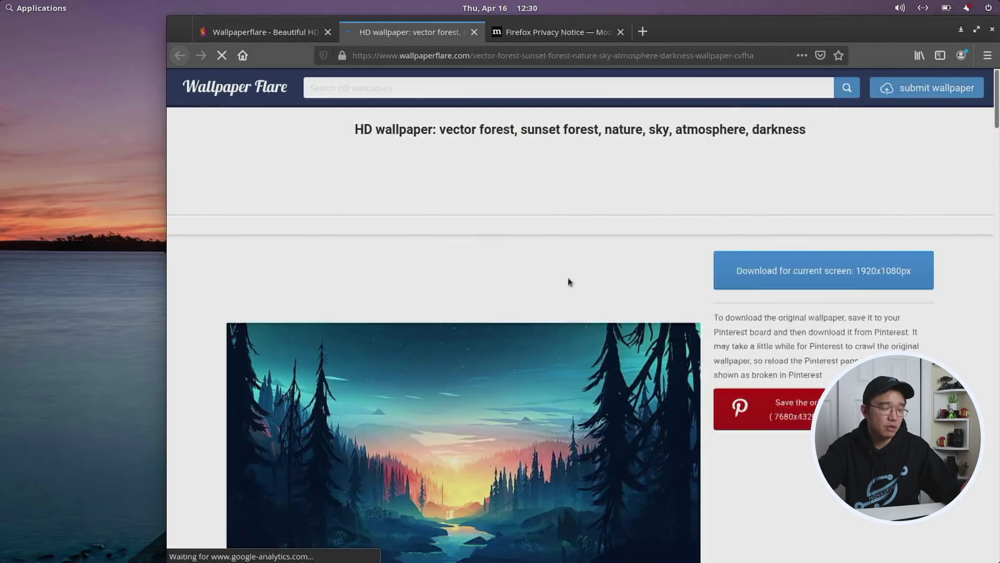
scroll(611, 312, "down", 10)
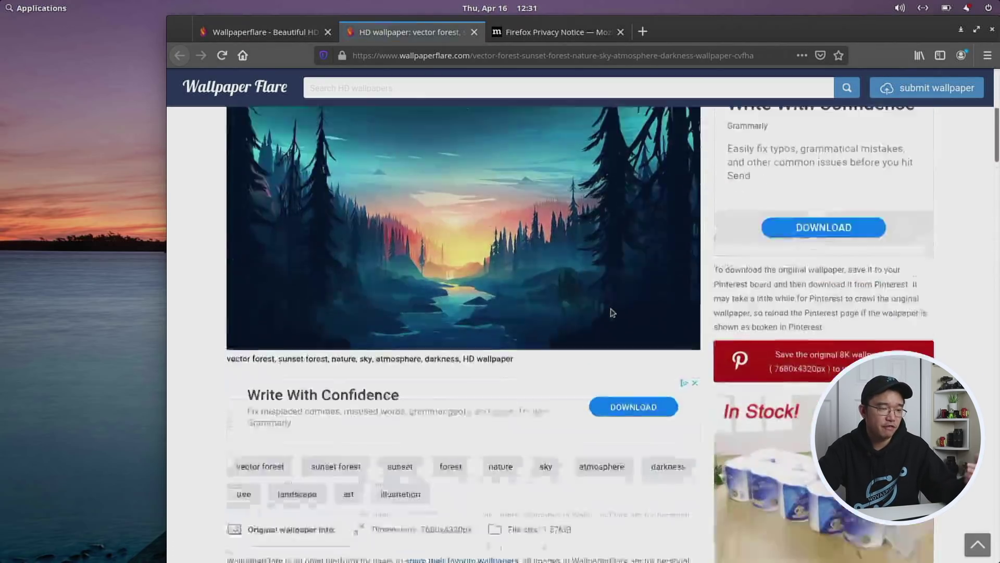
scroll(611, 314, "down", 8)
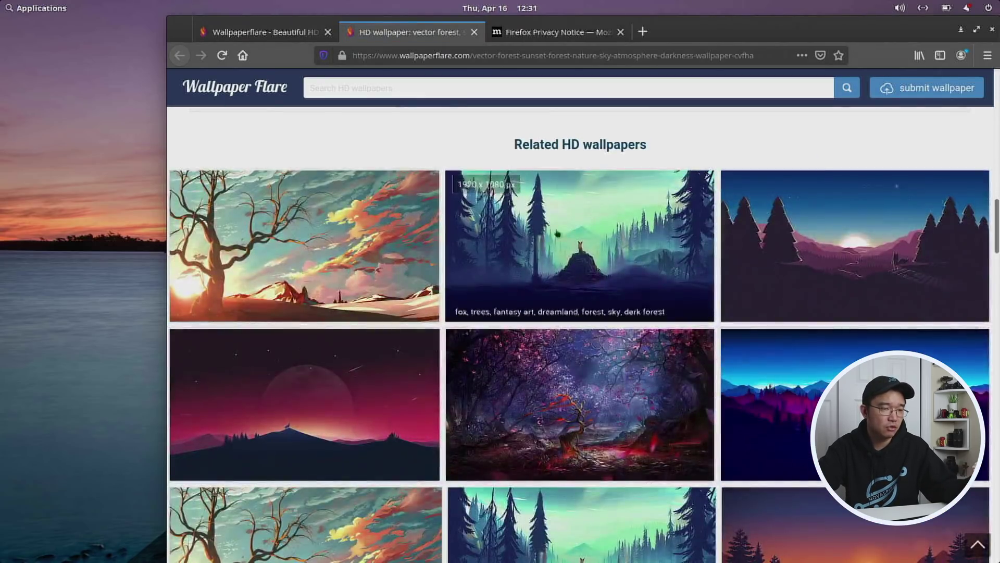
left_click(351, 387)
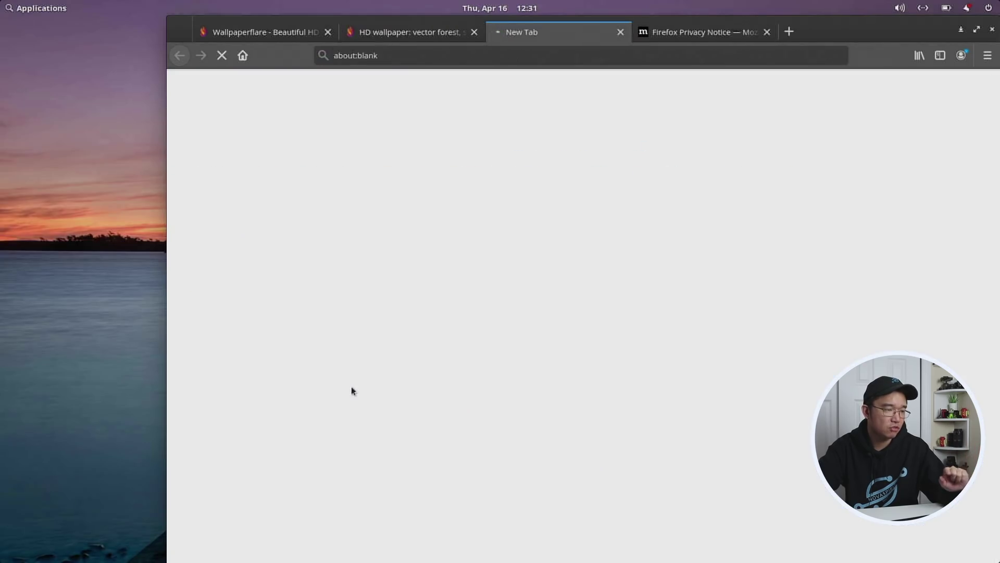
scroll(458, 323, "down", 4)
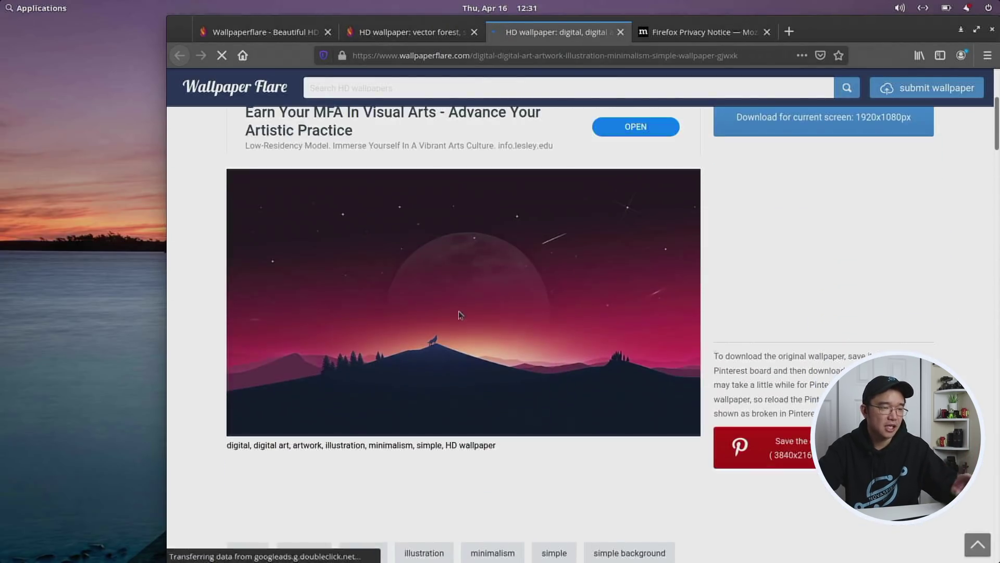
scroll(469, 306, "down", 2)
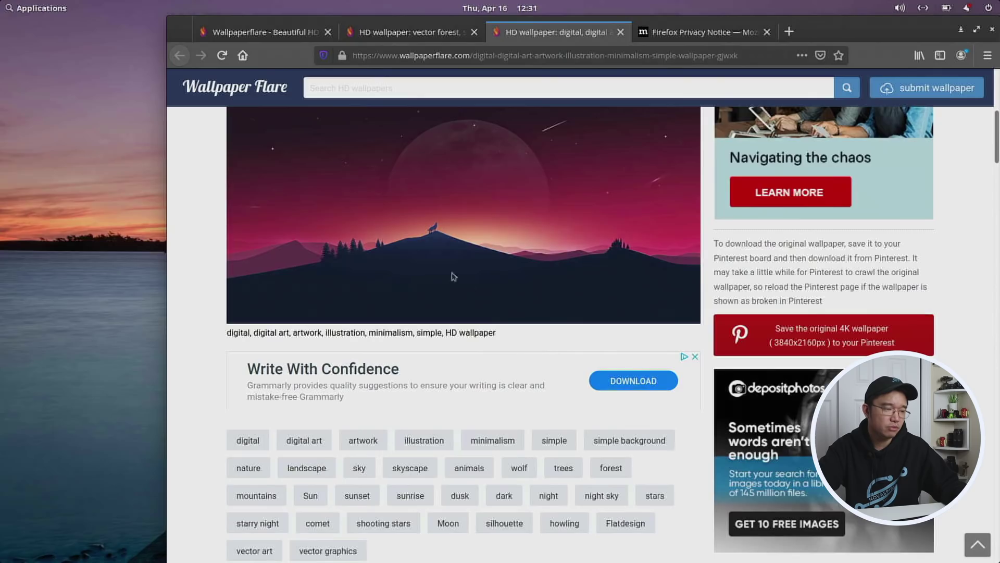
scroll(453, 276, "down", 5)
scroll(412, 406, "down", 1)
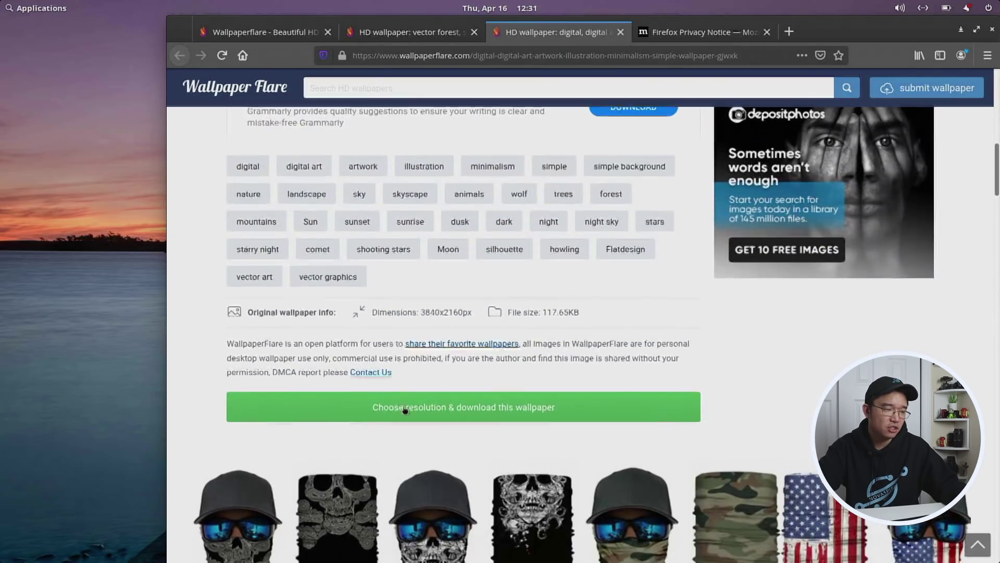
Choose the 1920x1080 resolution and download the wallpaper image
left_click(448, 383)
scroll(426, 369, "down", 3)
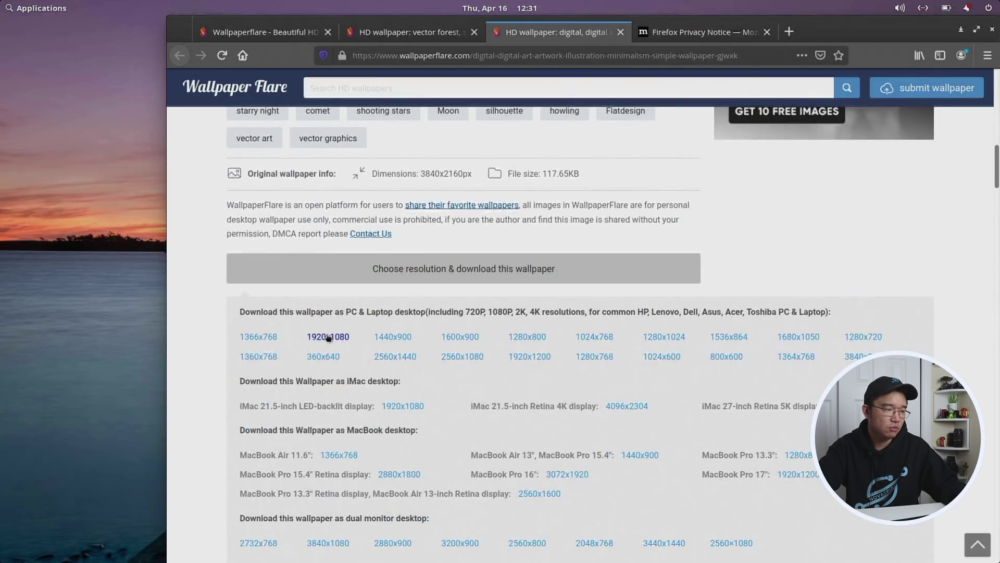
left_click(328, 339)
scroll(457, 332, "down", 5)
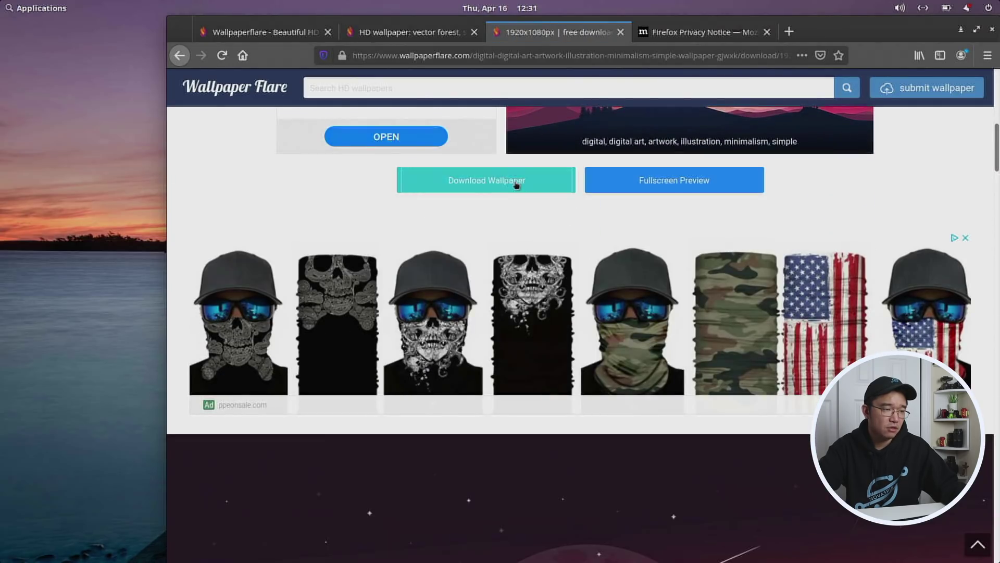
left_click(518, 185)
Save wallpaperflare.com_wallpaper.jpg and move it from Downloads into Pictures
left_click(461, 293)
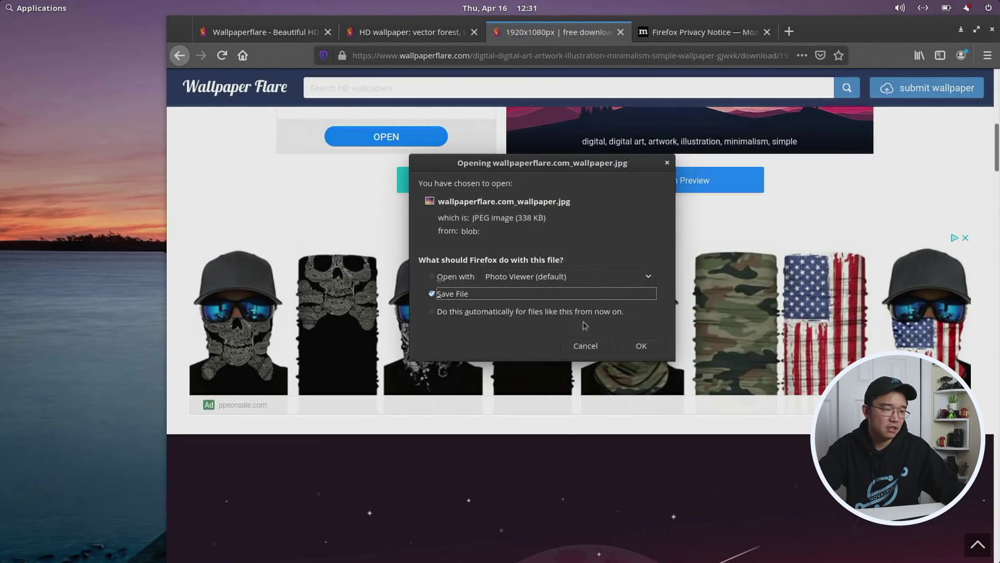
left_click(646, 344)
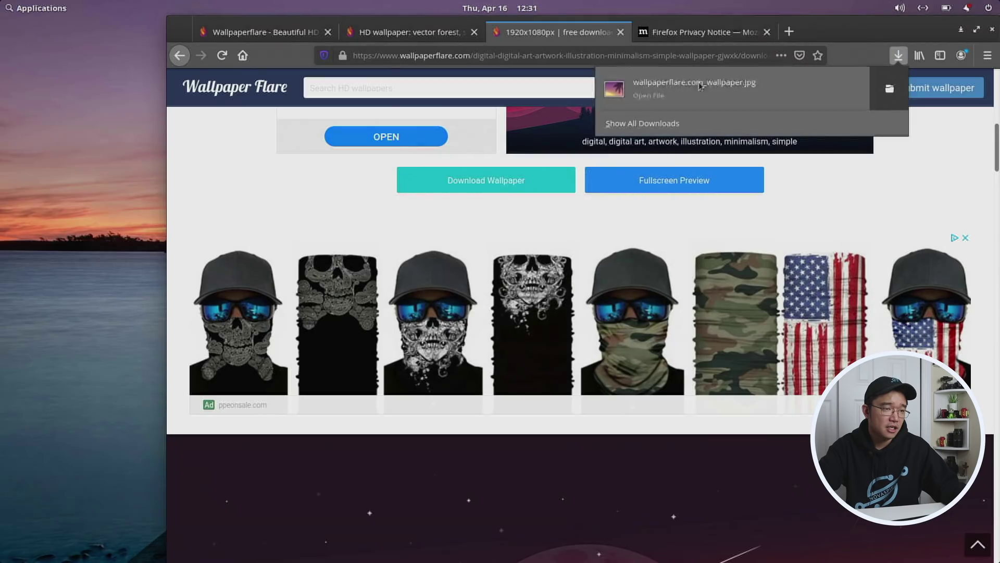
left_click(889, 87)
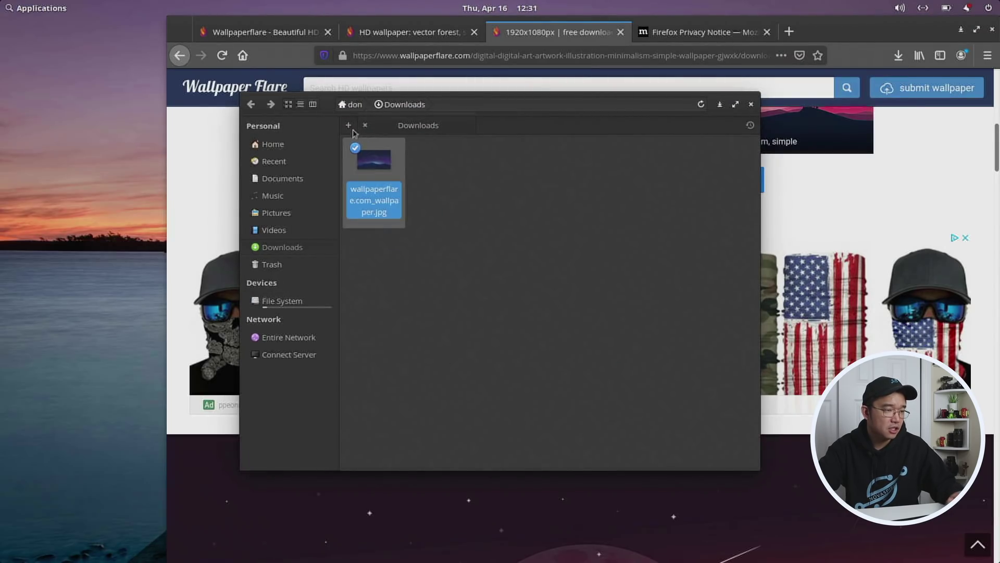
left_click_drag(374, 159, 531, 244)
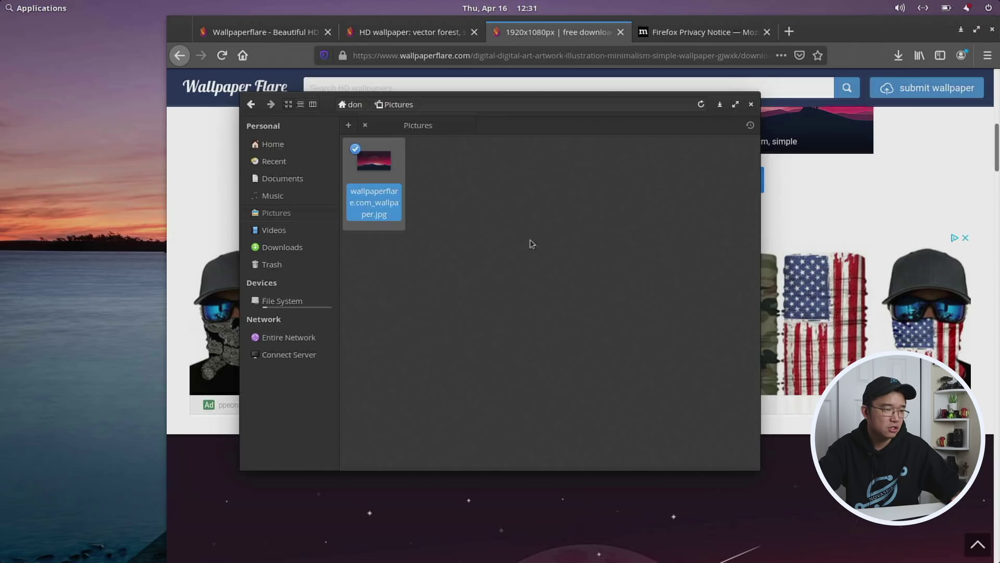
Set the image as the desktop background, then close Files and minimize Firefox
right_click(384, 159)
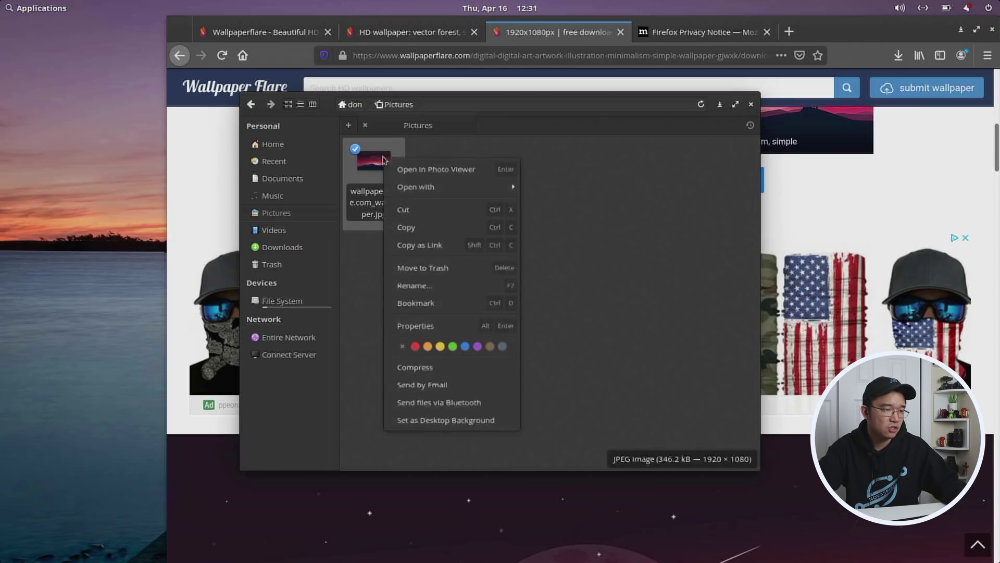
left_click(456, 421)
left_click(751, 104)
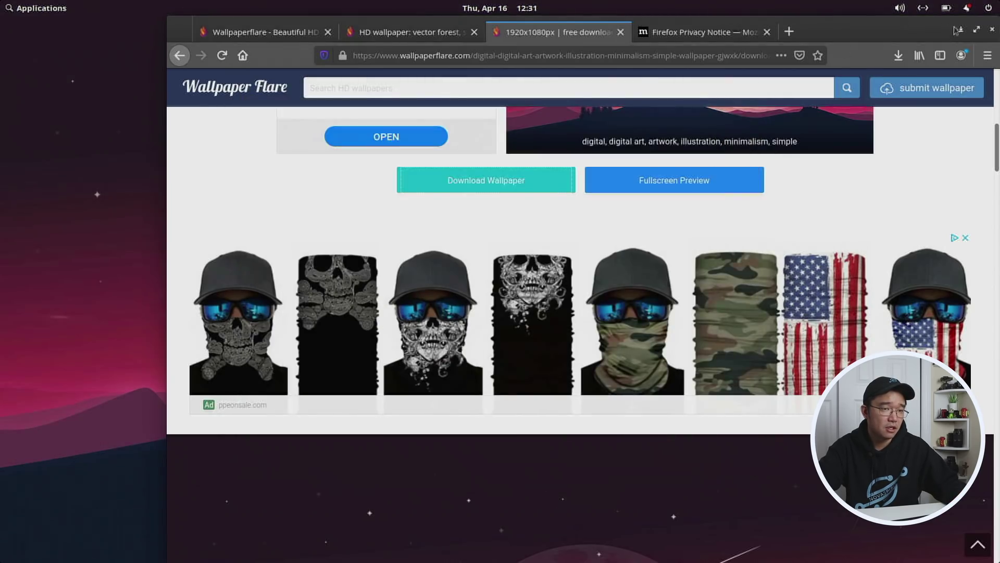
left_click(958, 30)
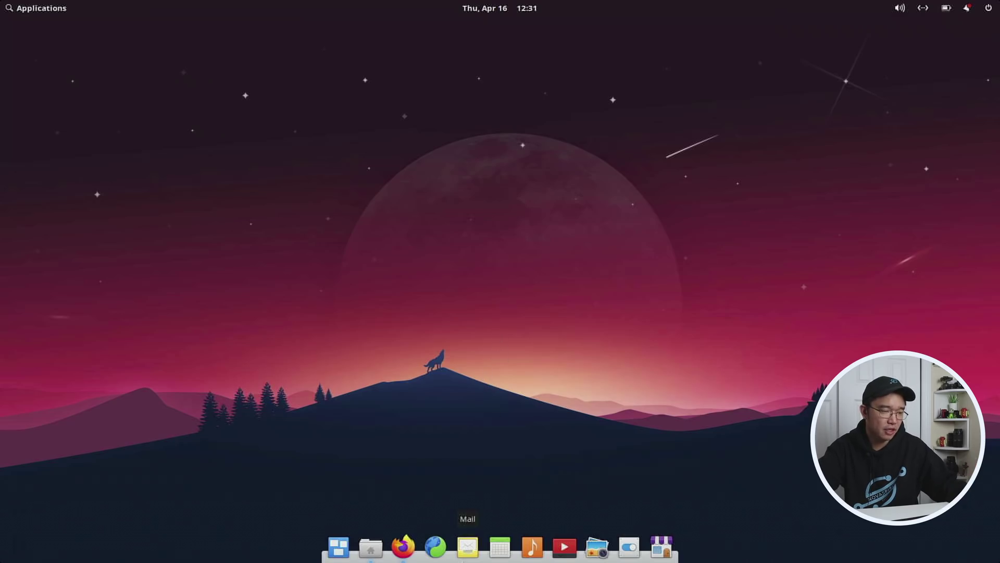
Open the dock preferences and set the dock theme to Transparent
right_click(468, 546, "ctrl")
left_click(490, 533)
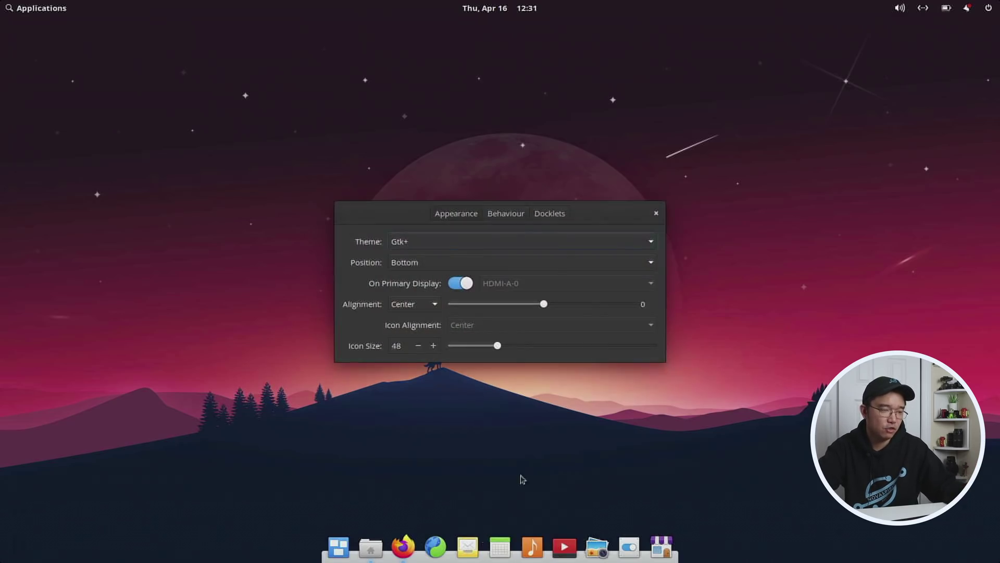
left_click(446, 245)
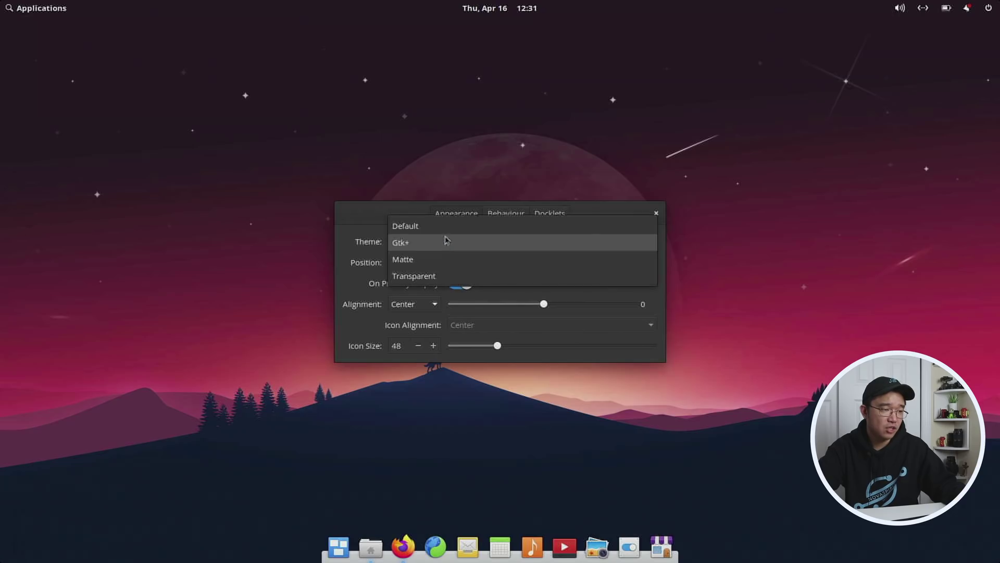
left_click(429, 275)
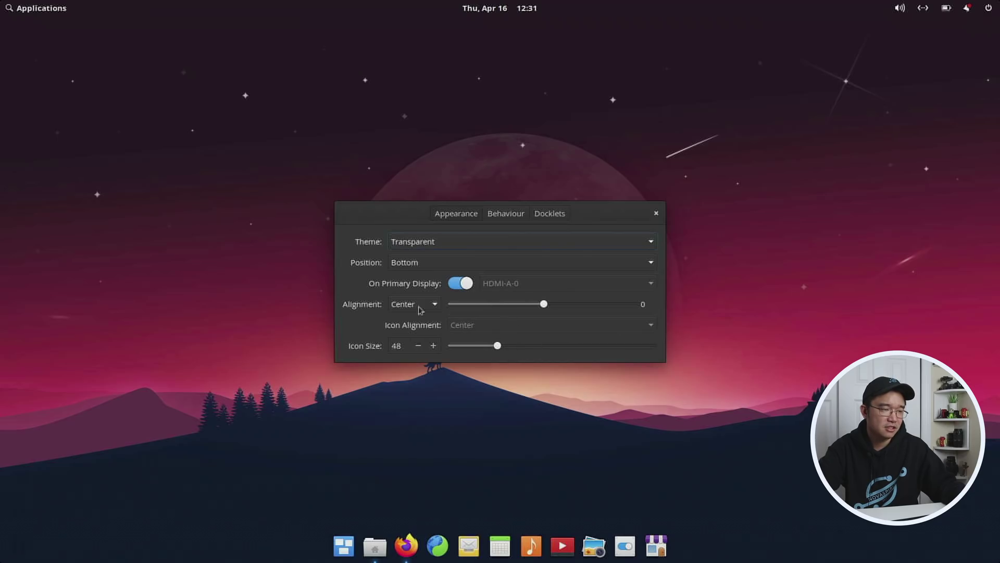
Keep the dock's hide mode on Window Dodge
left_click(490, 214)
left_click(471, 261)
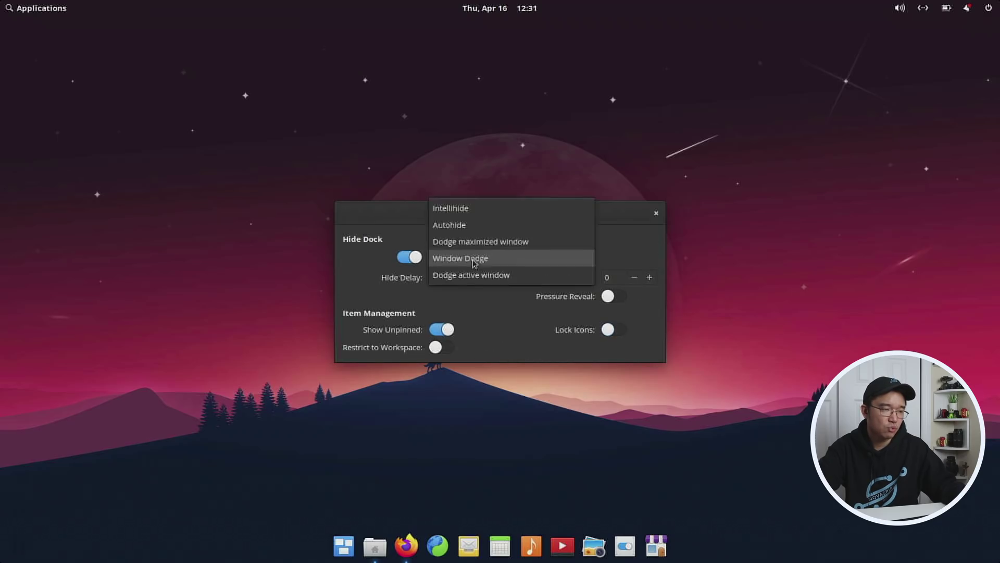
left_click(620, 255)
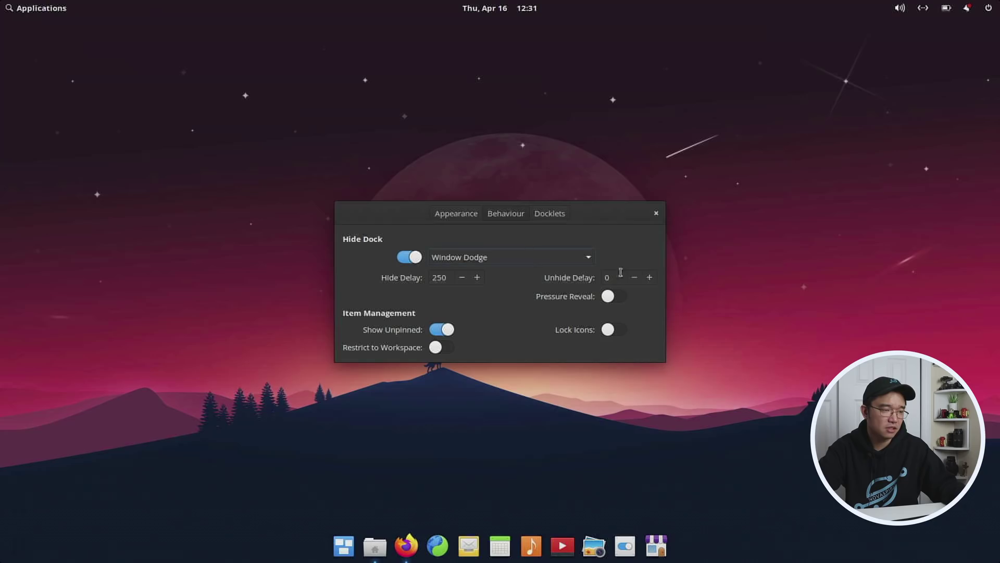
Add the CPU Monitor docklet to the dock; Battery and Clippy attempts don't stick
left_click(549, 213)
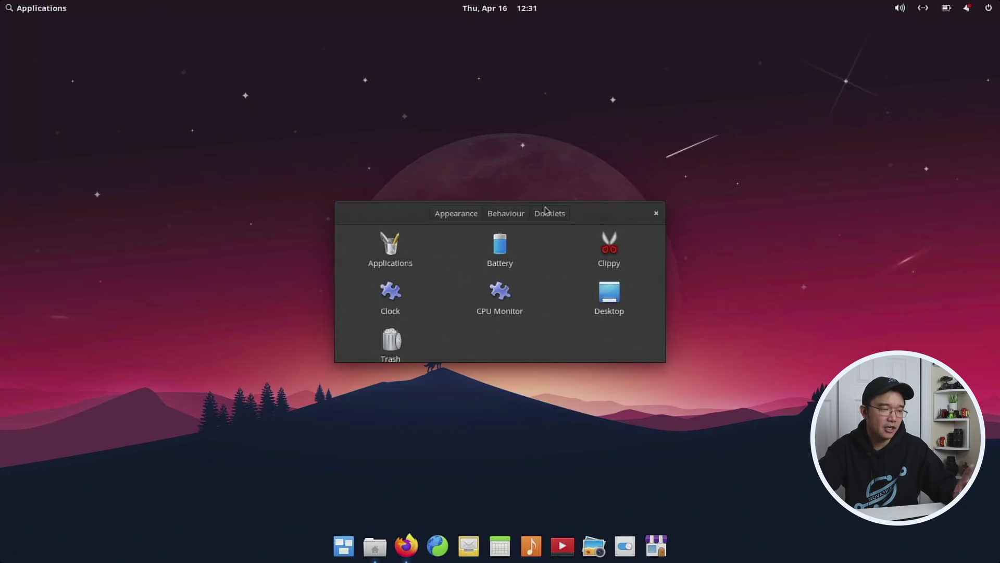
left_click_drag(503, 307, 356, 548)
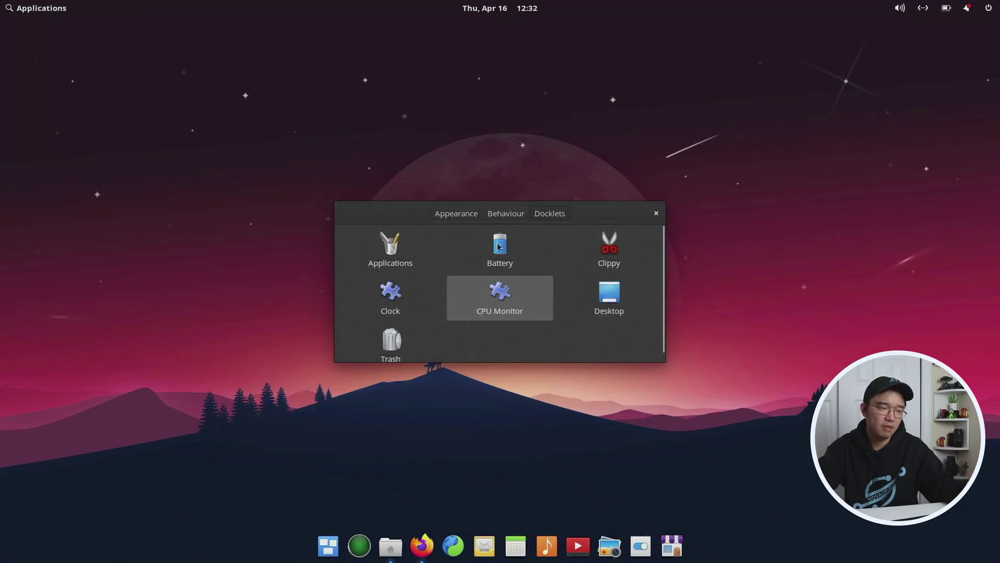
left_click_drag(499, 246, 503, 250)
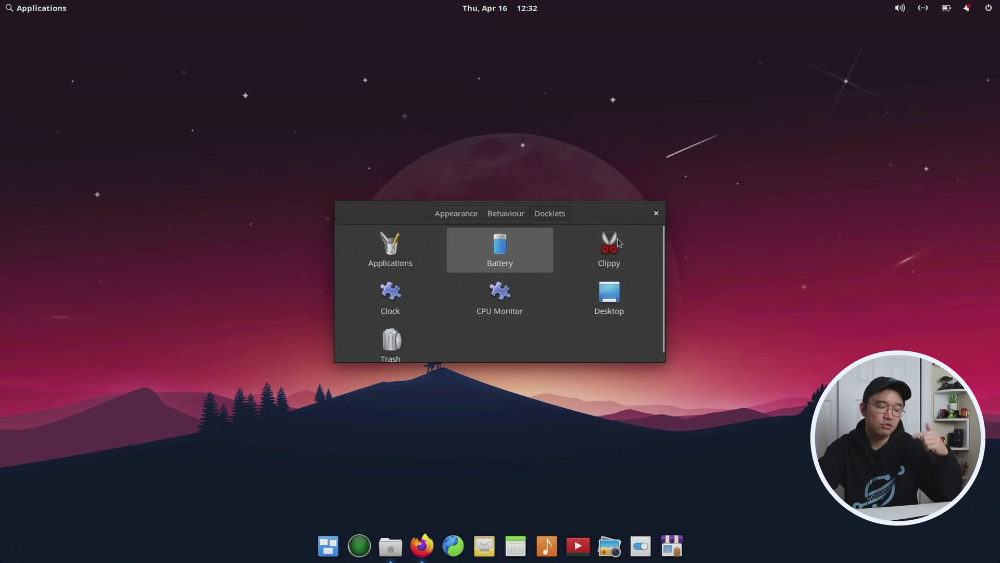
left_click_drag(620, 251, 592, 247)
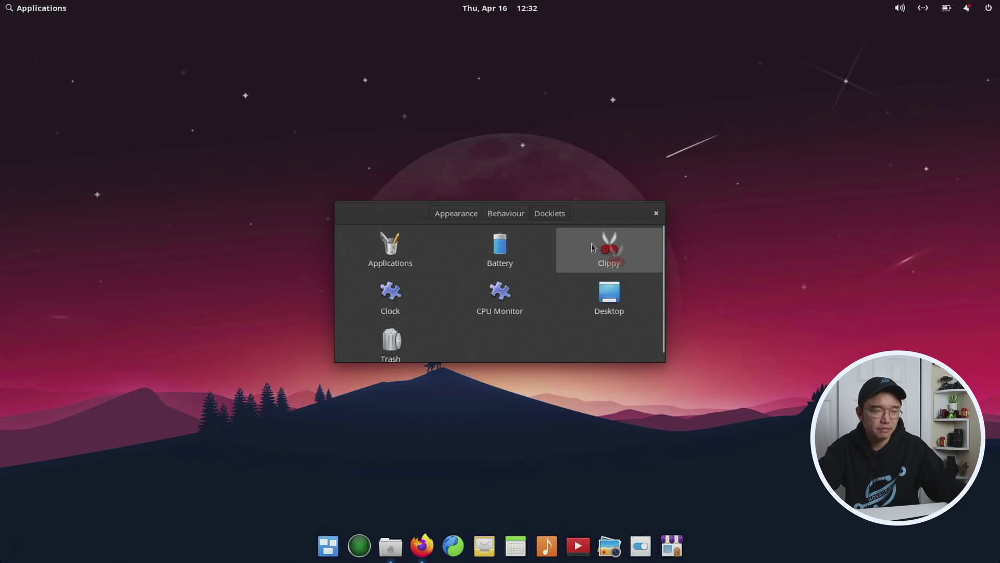
Close the Plank preferences and bring the Firefox window forward
left_click(475, 214)
left_click(657, 214)
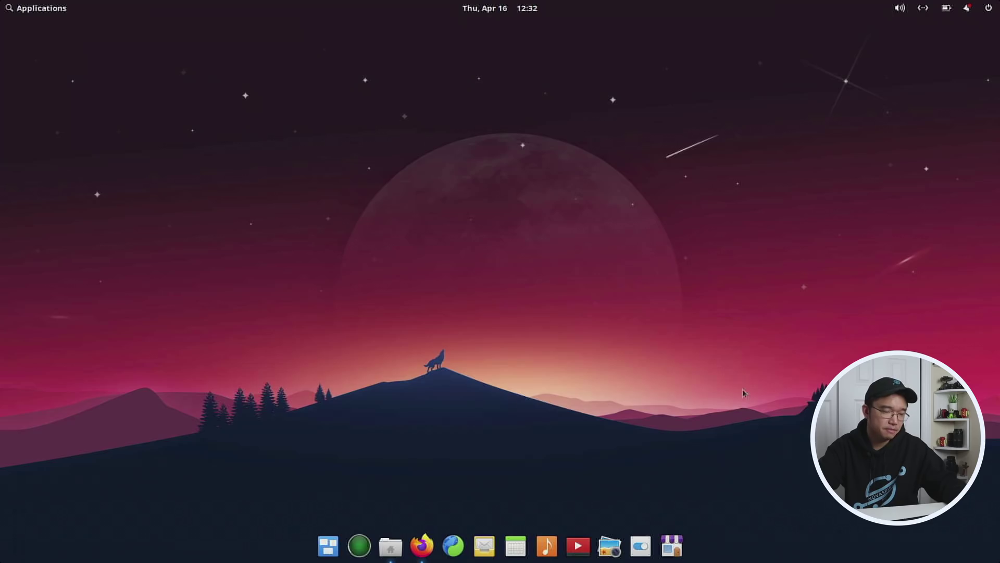
left_click(56, 4)
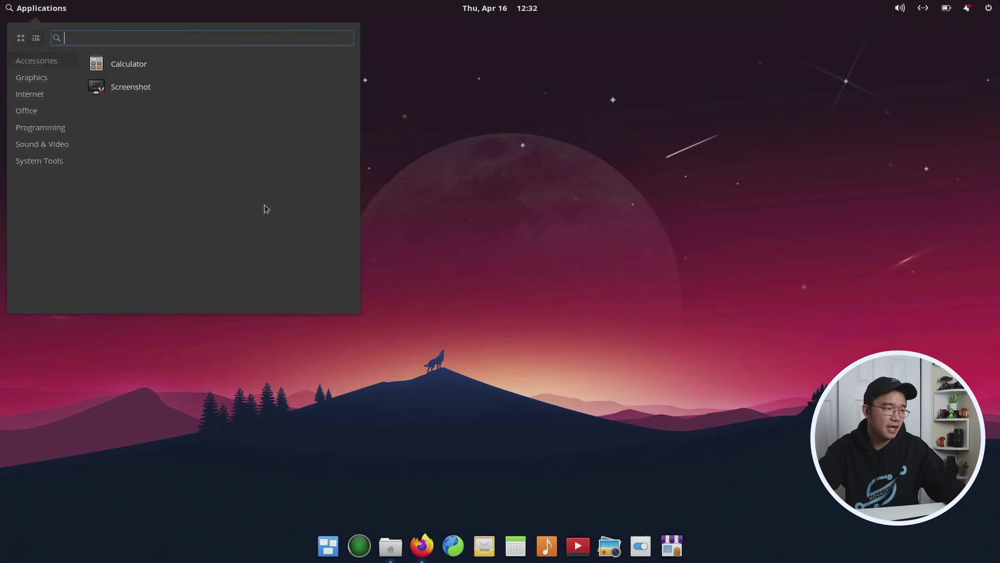
left_click(510, 311)
left_click(422, 546)
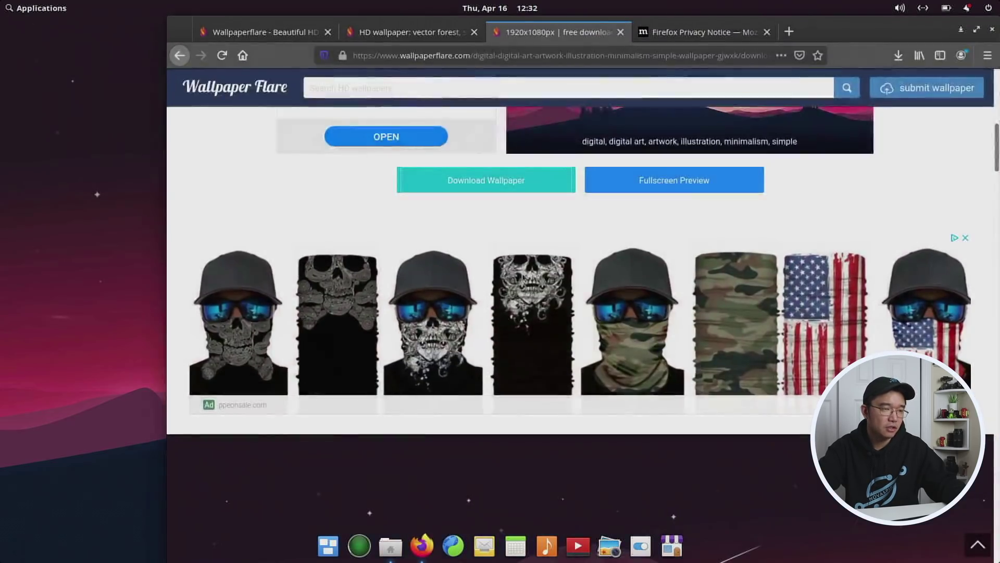
Google 'lutris graphics drivers' and open the Lutris Installing drivers wiki page
left_click(603, 54)
type("google.co")
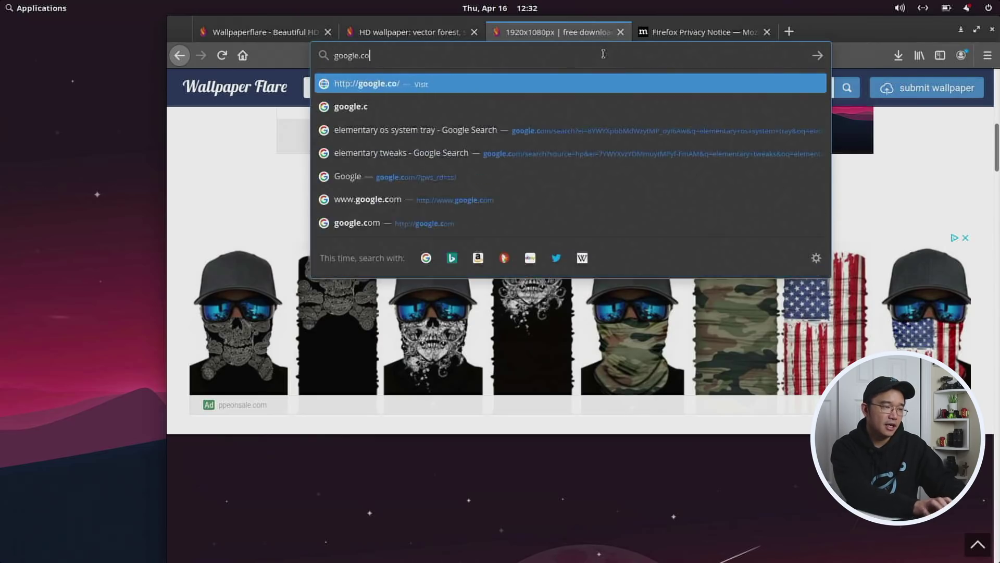
key("Return")
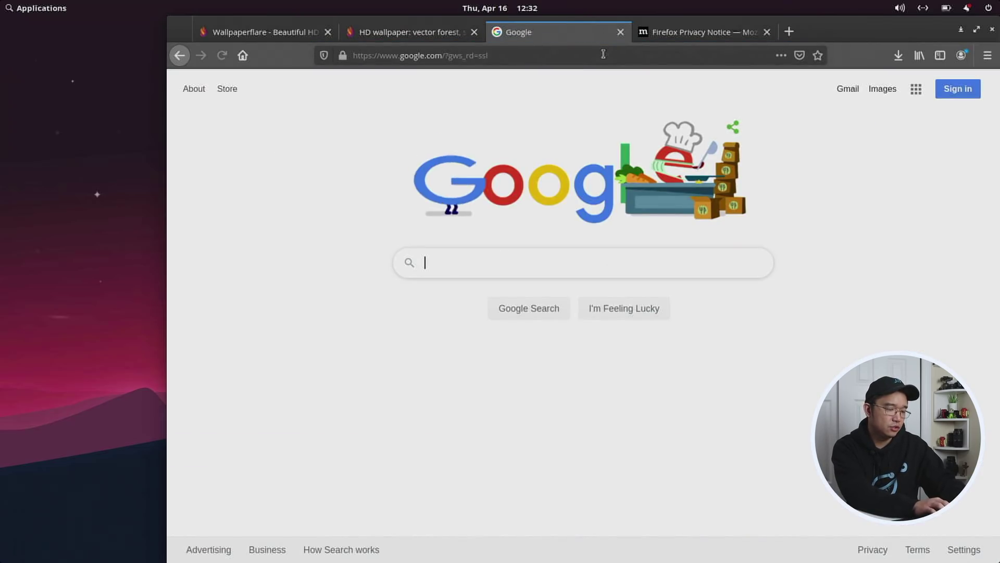
type("lutris")
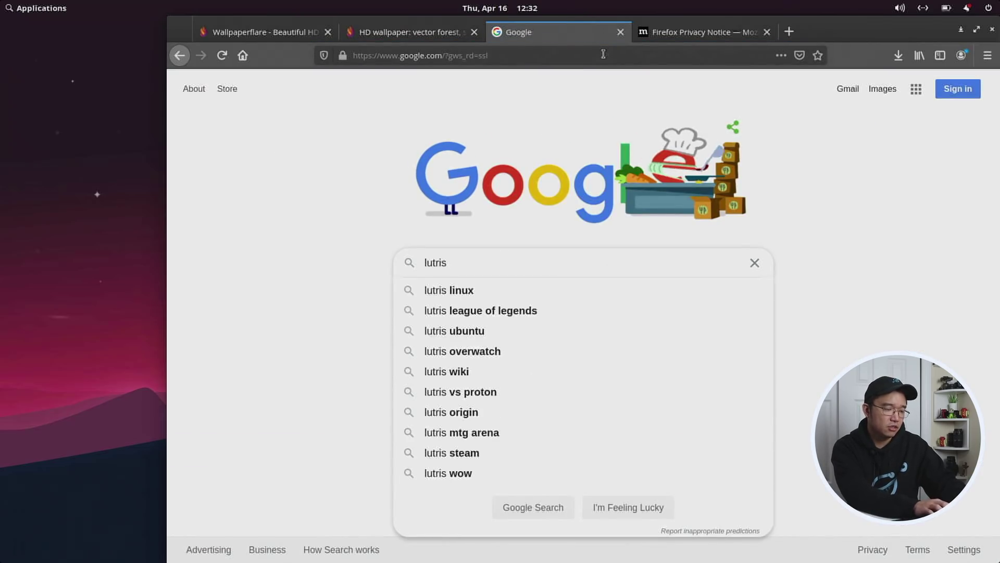
type(" graph")
key("Down")
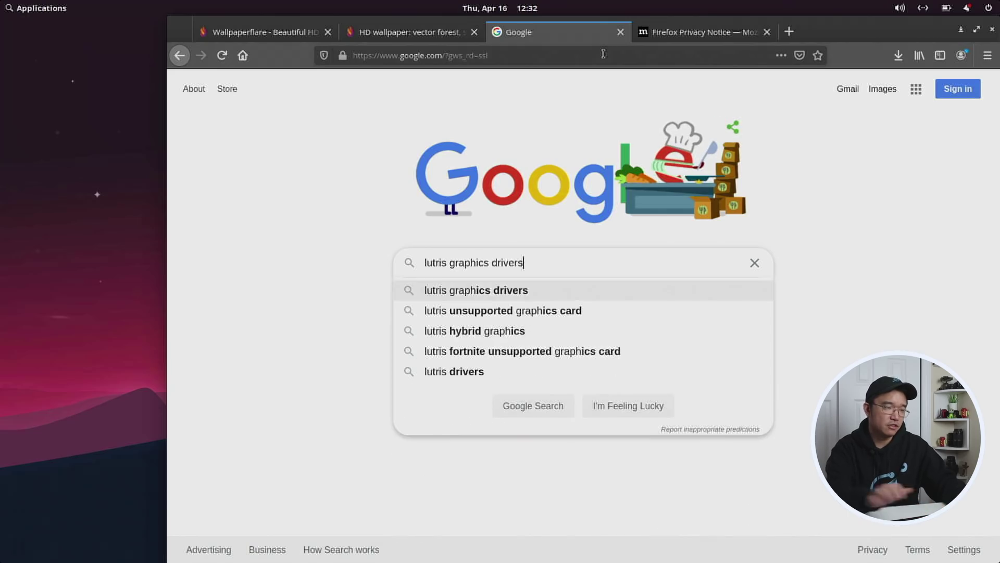
key("Return")
left_click(420, 206)
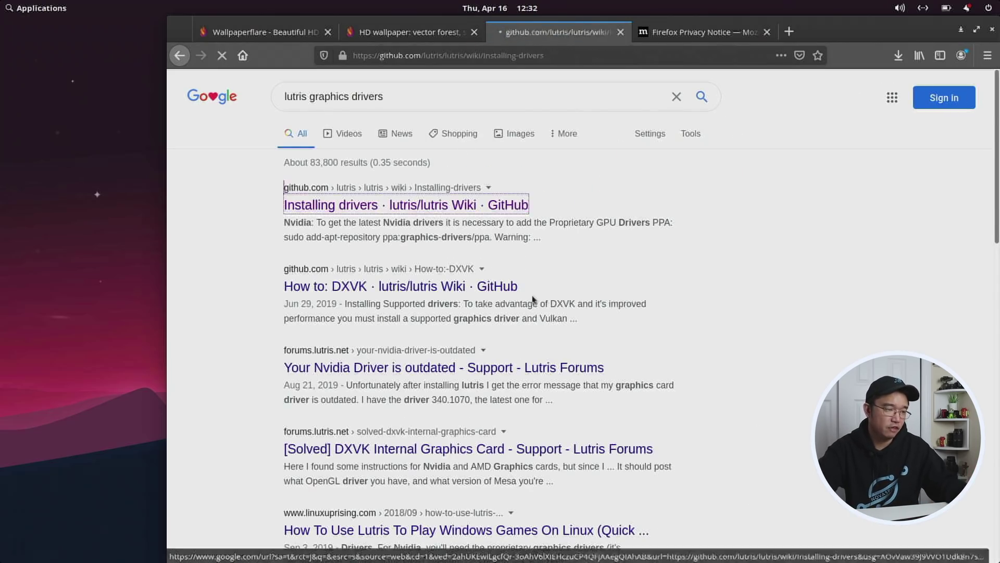
Scroll down the wiki and select the kisak-mesa PPA command
scroll(532, 299, "down", 10)
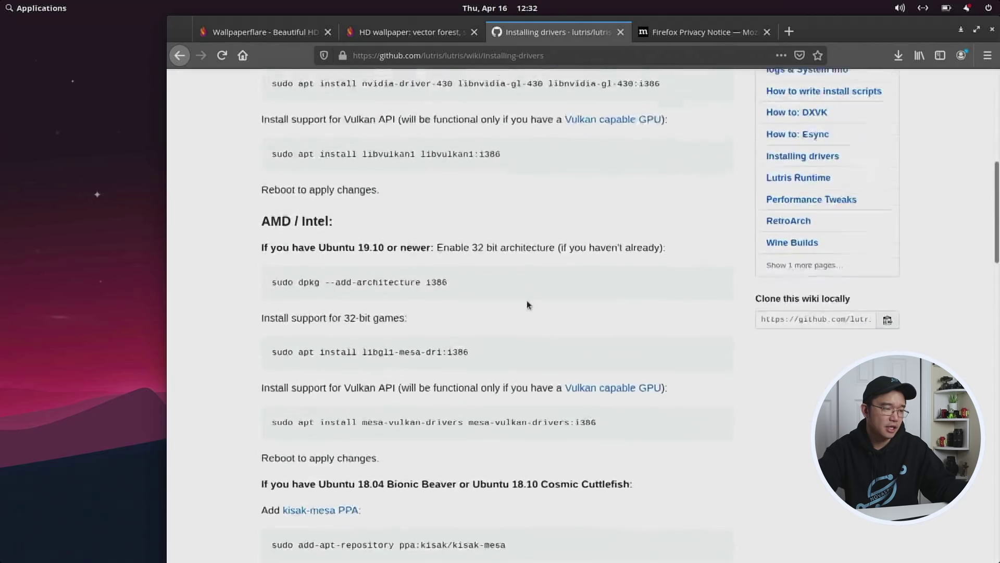
scroll(526, 302, "down", 1)
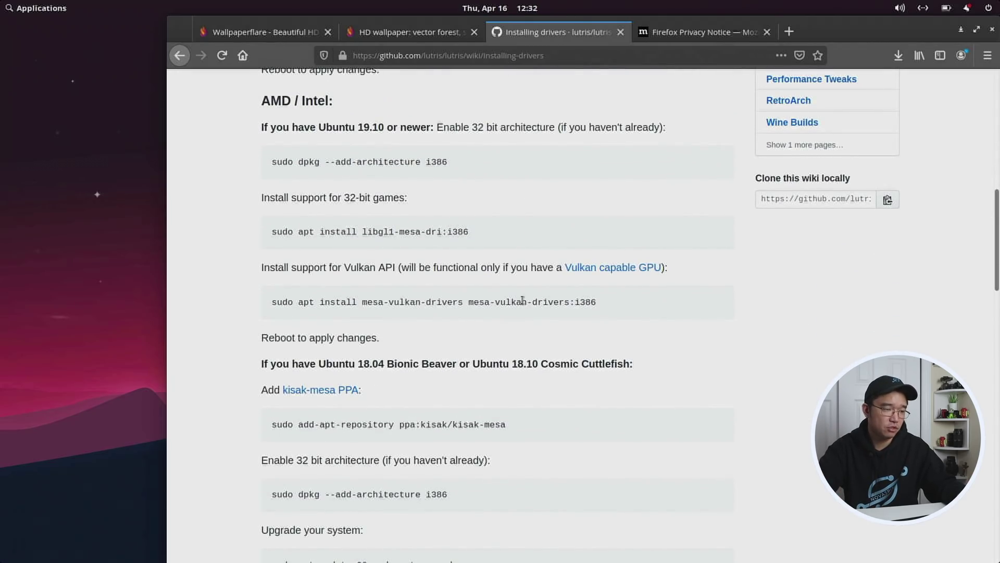
scroll(599, 448, "down", 4)
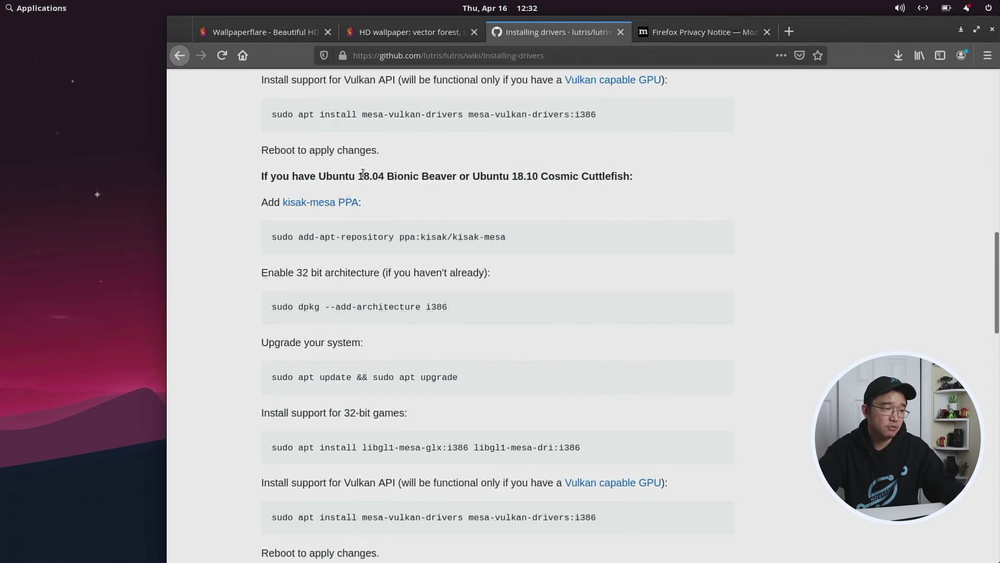
left_click_drag(513, 237, 285, 239)
right_click(281, 236)
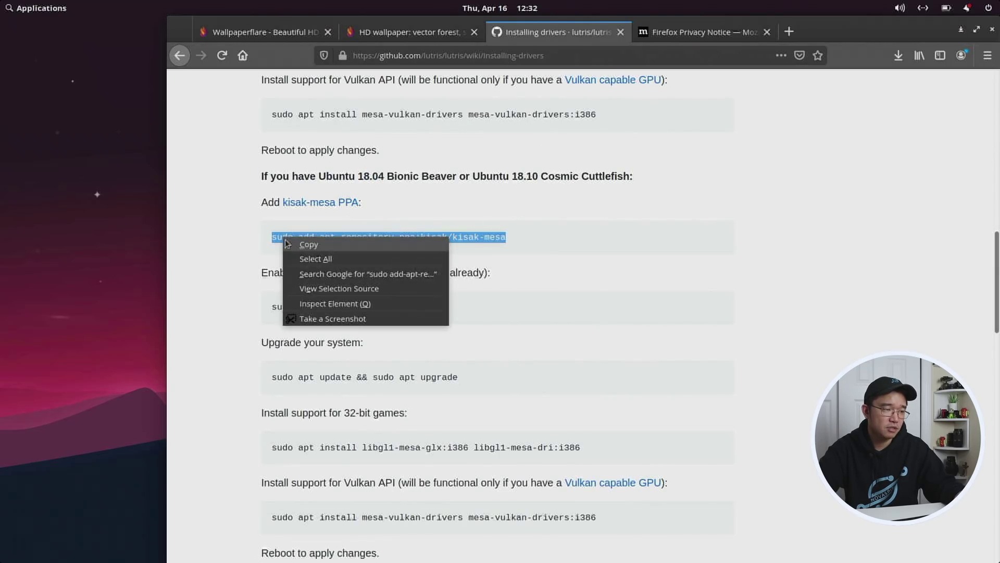
Copy the kisak-mesa PPA command, run it in a new terminal, and confirm adding it
left_click(286, 243)
key("ctrl+alt+t")
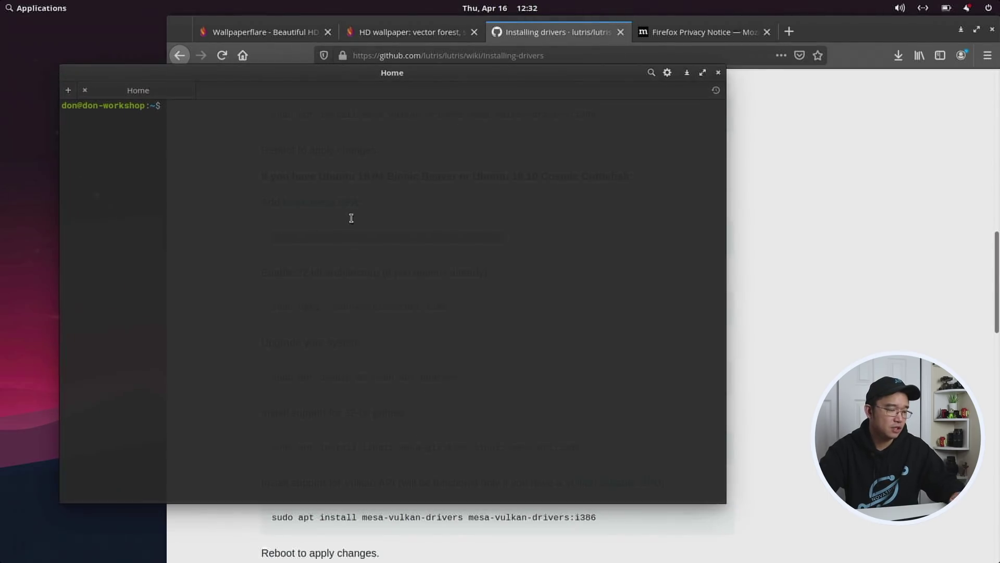
key("ctrl+shift+v")
key("Return")
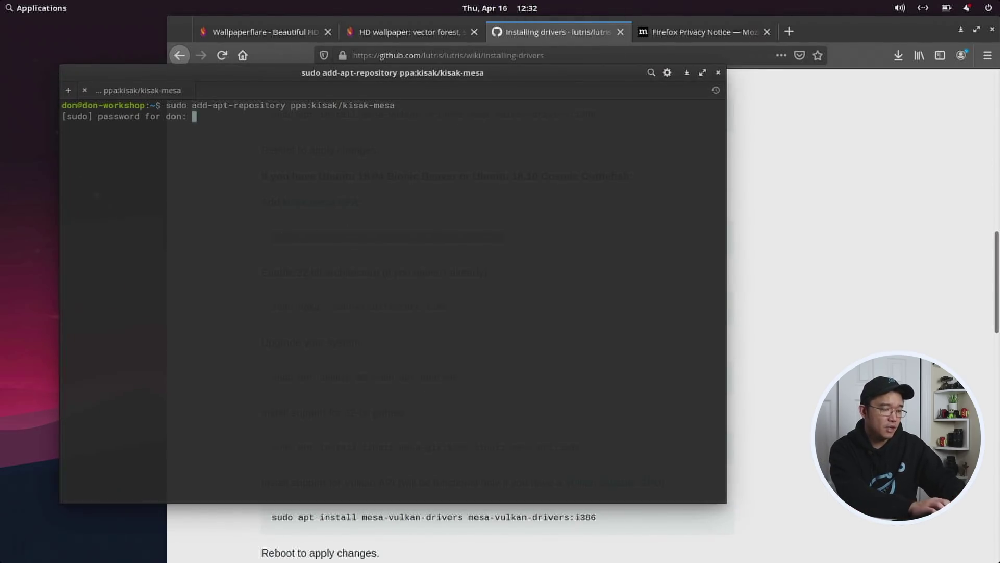
key("Return")
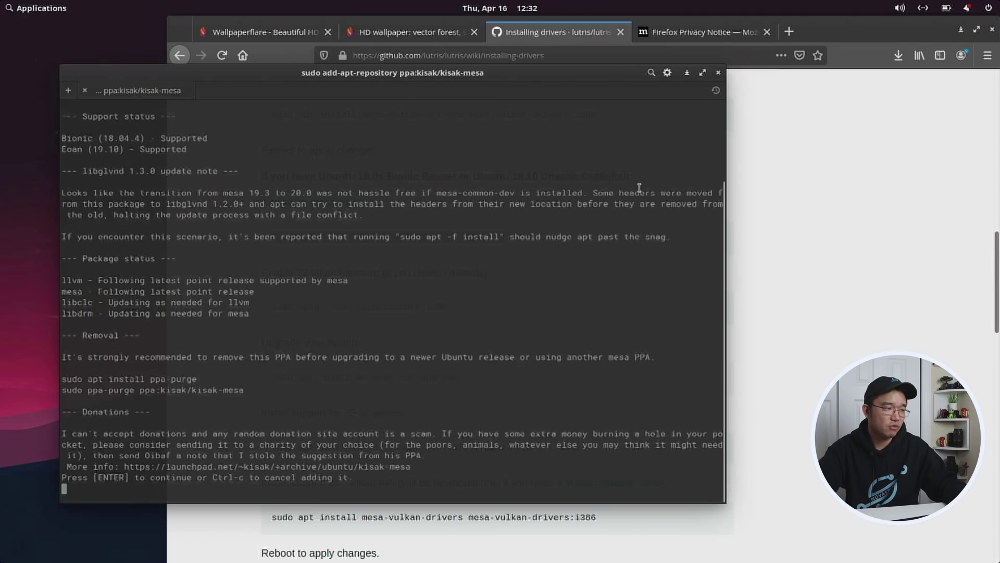
key("Return")
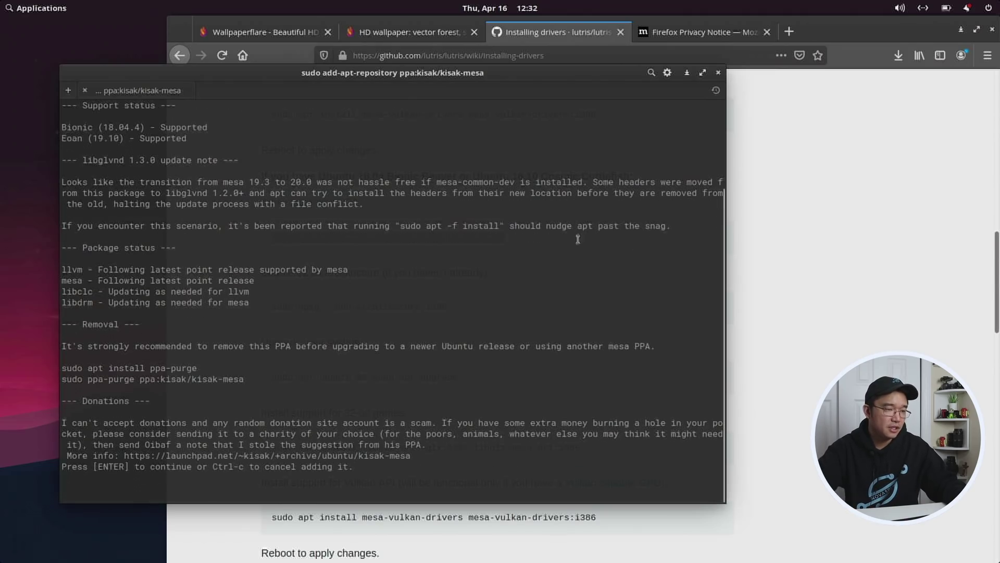
Copy the dpkg --add-architecture i386 command from the wiki and run it in Terminal
left_click(786, 347)
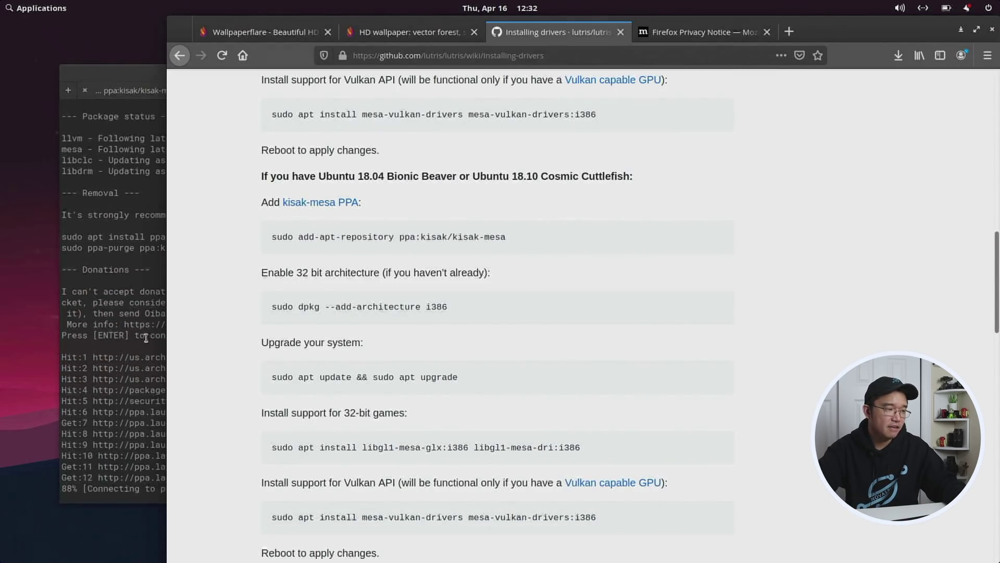
left_click(147, 259)
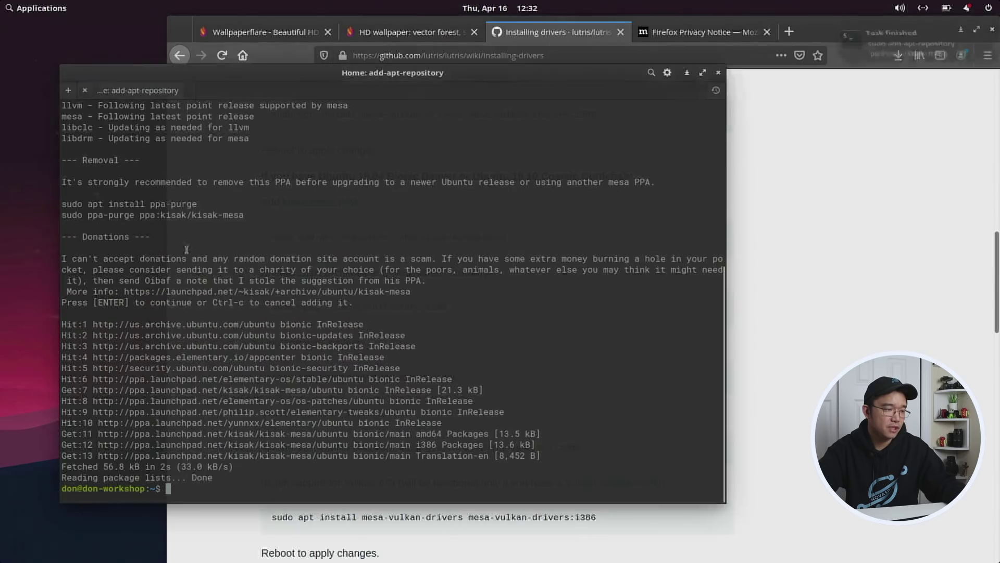
left_click(497, 300)
left_click_drag(470, 313, 239, 310)
left_click(145, 369)
key("ctrl+shift+v")
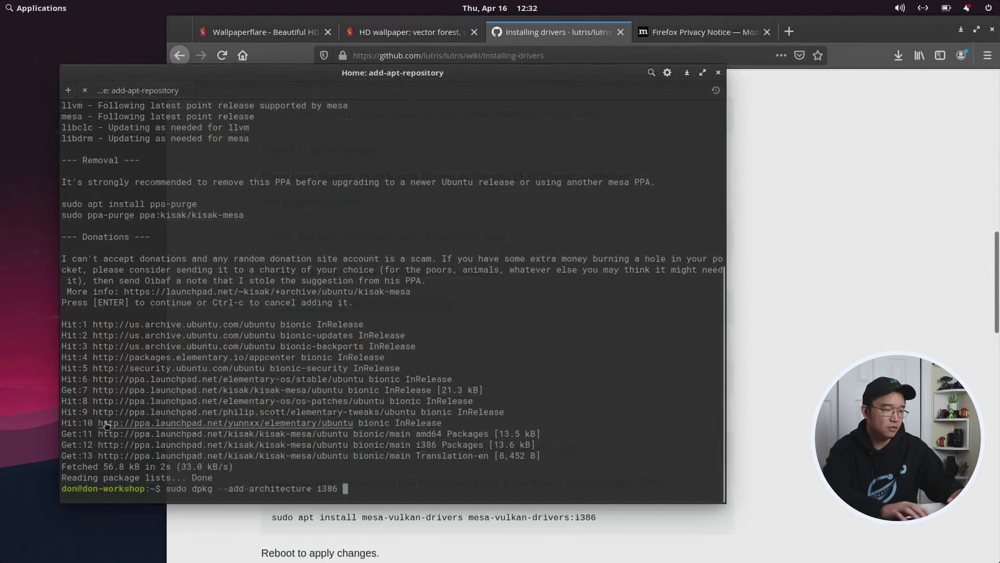
key("Return")
Select the sudo apt update && sudo apt upgrade command on the wiki page
left_click(749, 428)
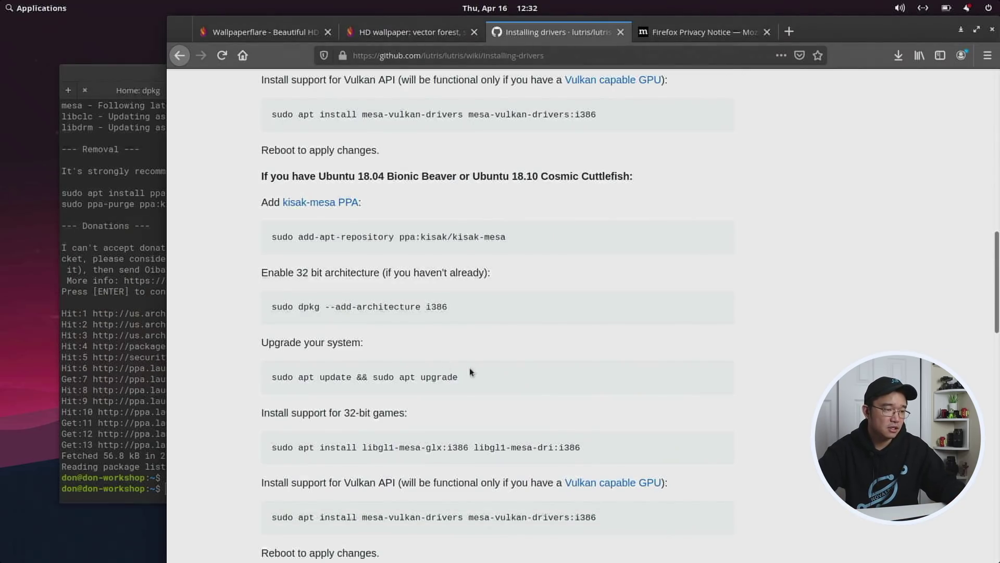
left_click_drag(467, 379, 401, 375)
left_click(546, 403)
left_click_drag(473, 376, 274, 368)
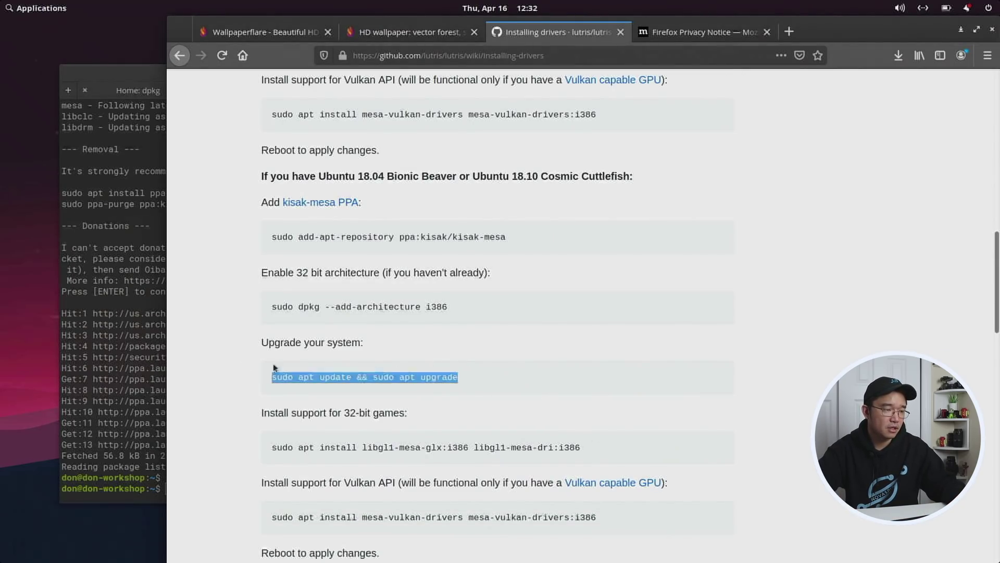
left_click(122, 501)
Run the apt update and upgrade command and confirm the upgrade with 'y'
middle_click(122, 502)
key("Return")
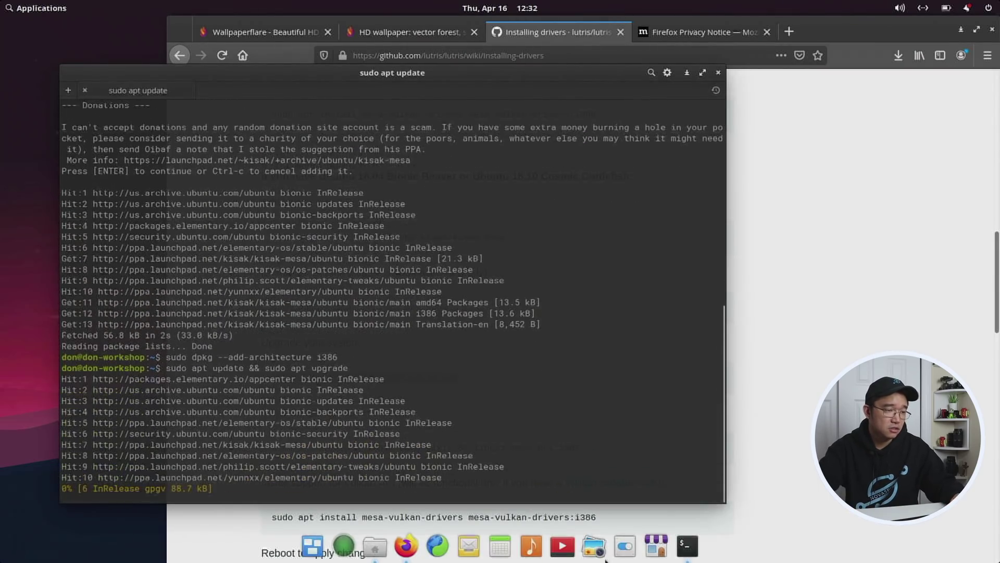
left_click(799, 345)
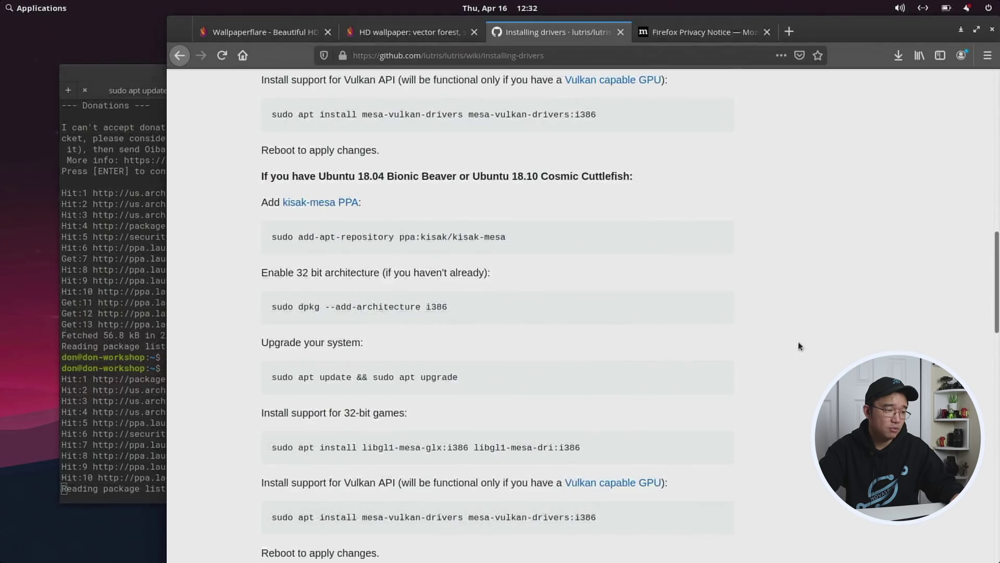
left_click(141, 485)
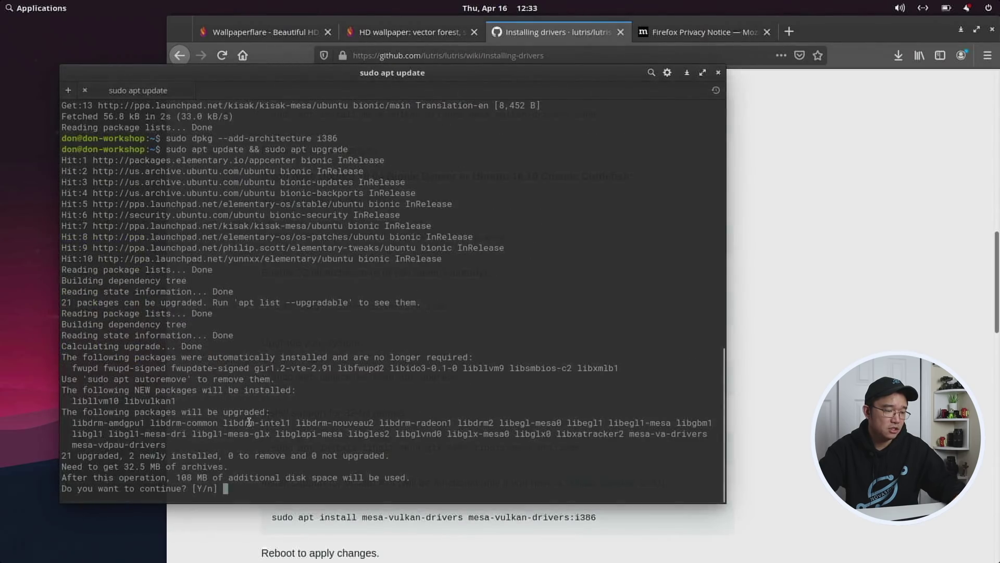
type("y")
key("Return")
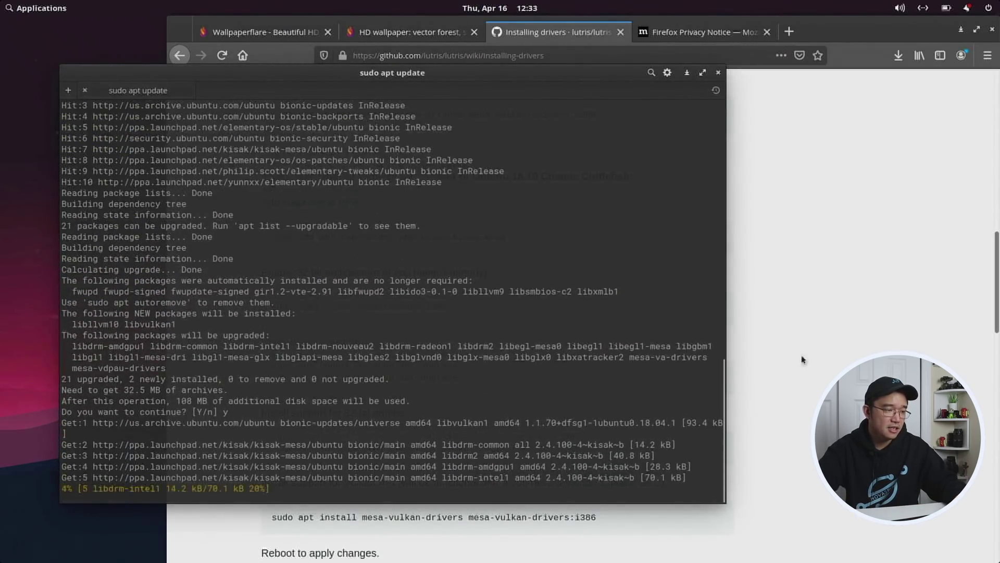
Copy the 32-bit libgl1 install command from the drivers page, then raise the terminal
left_click(817, 348)
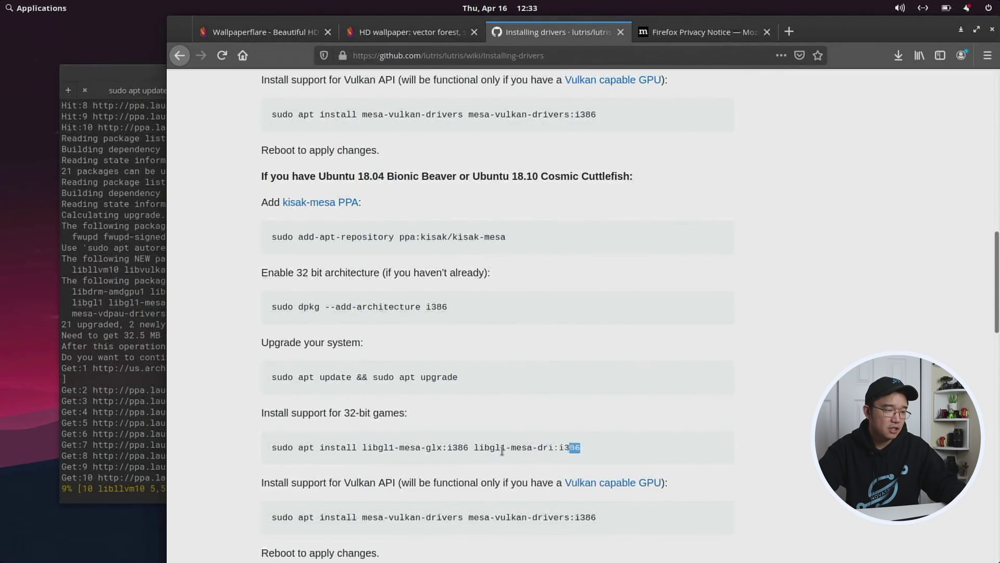
triple_click(274, 449)
right_click(277, 448)
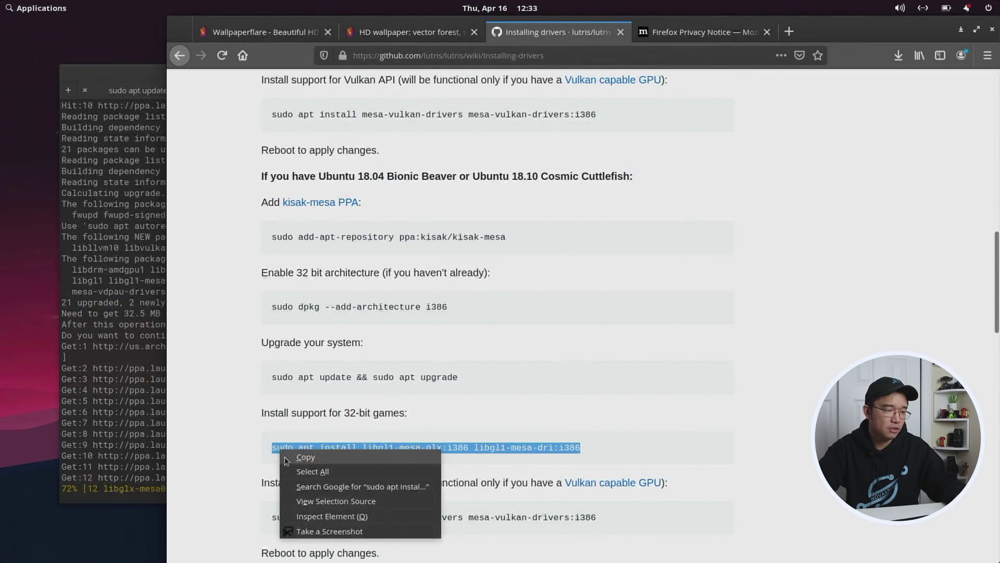
left_click(302, 455)
left_click(83, 383)
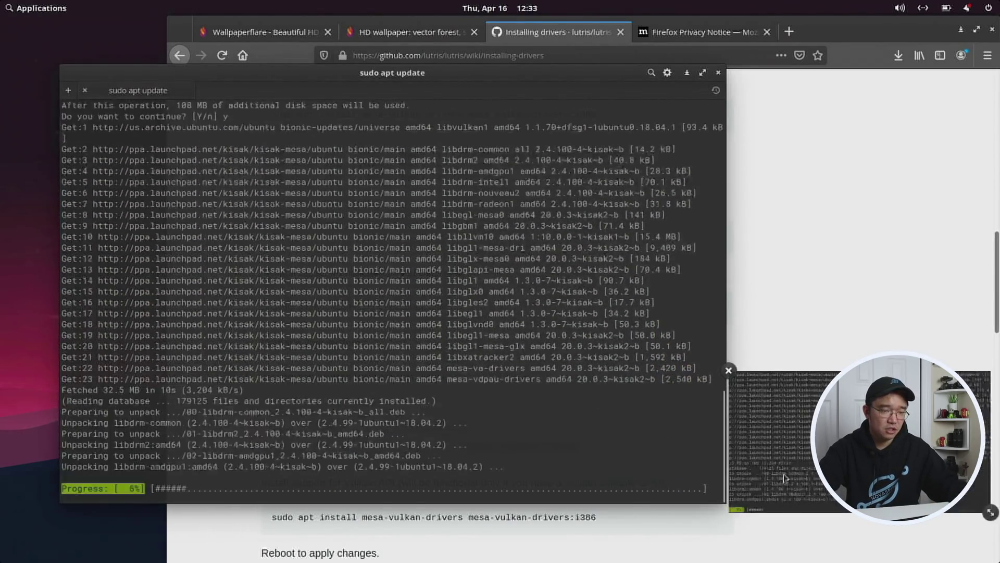
key("super+Right")
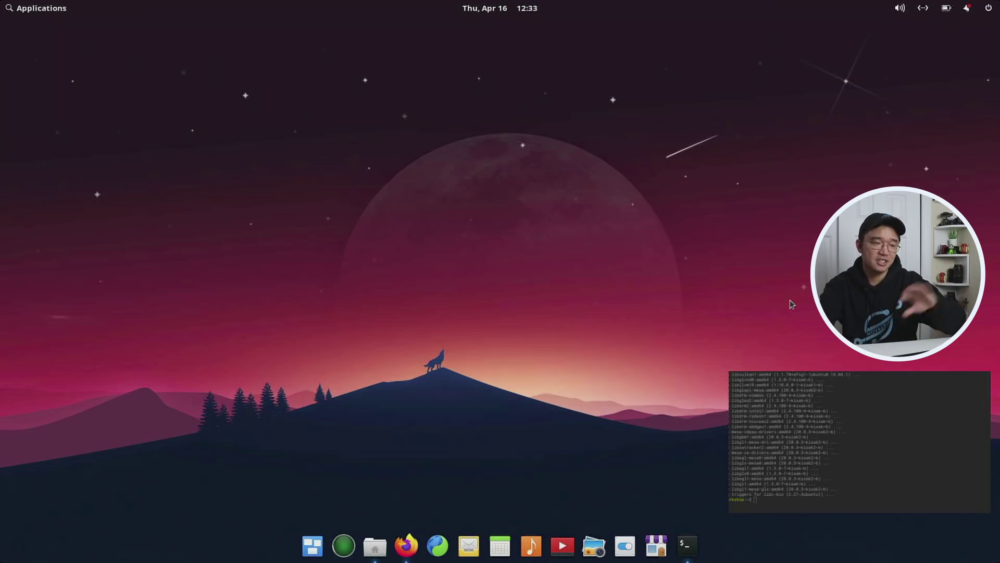
left_click(825, 471)
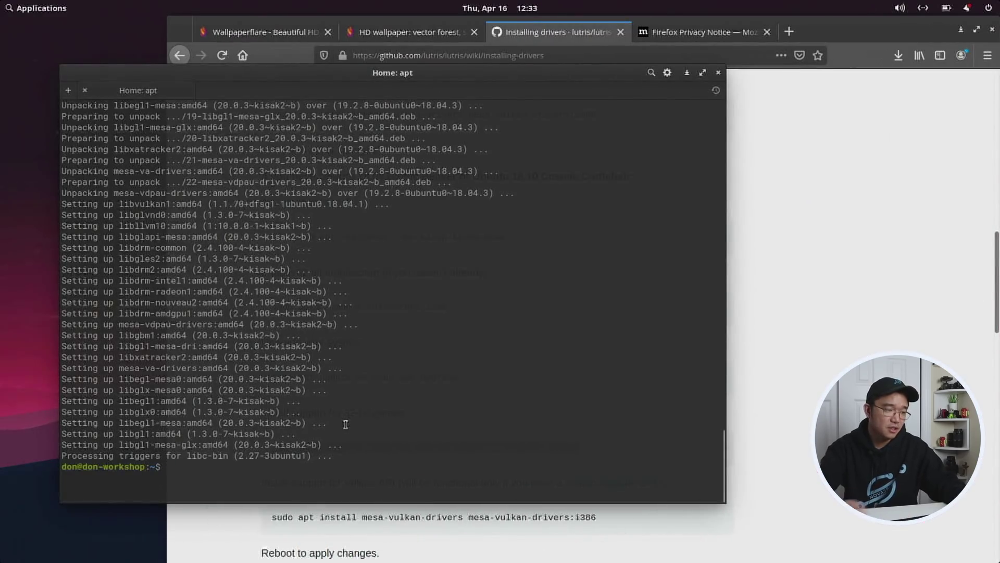
Paste and run the 32-bit libgl1-mesa-glx and libgl1-mesa-dri install, confirming with y
key("ctrl+shift+v")
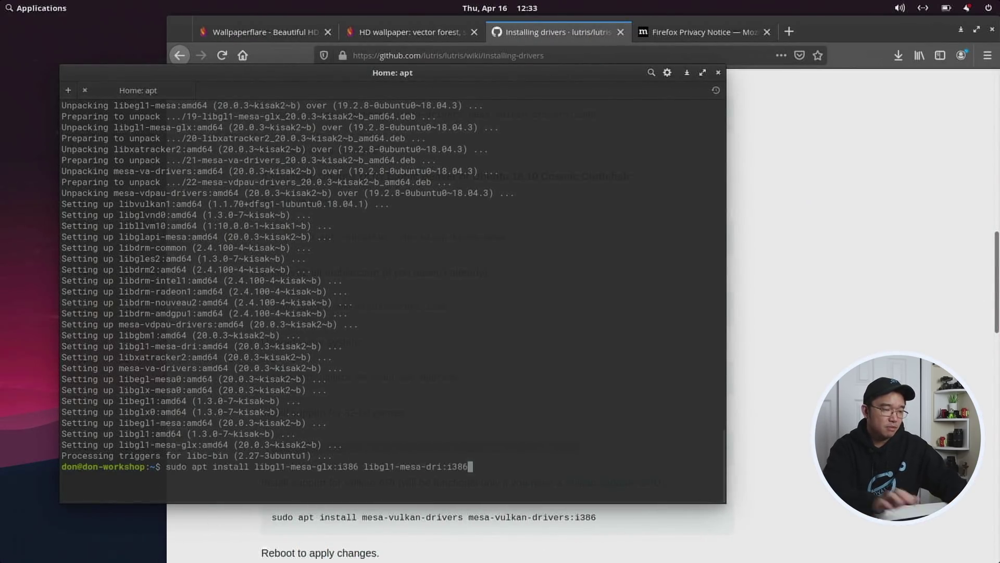
key("Return")
type("y")
key("Return")
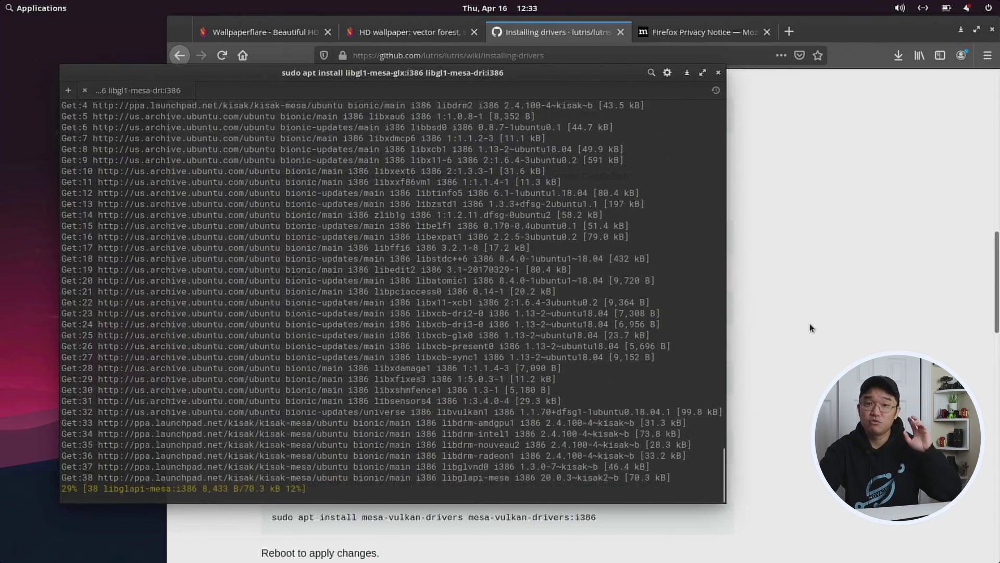
Copy the full mesa-vulkan-drivers install command from the drivers web page
left_click(811, 327)
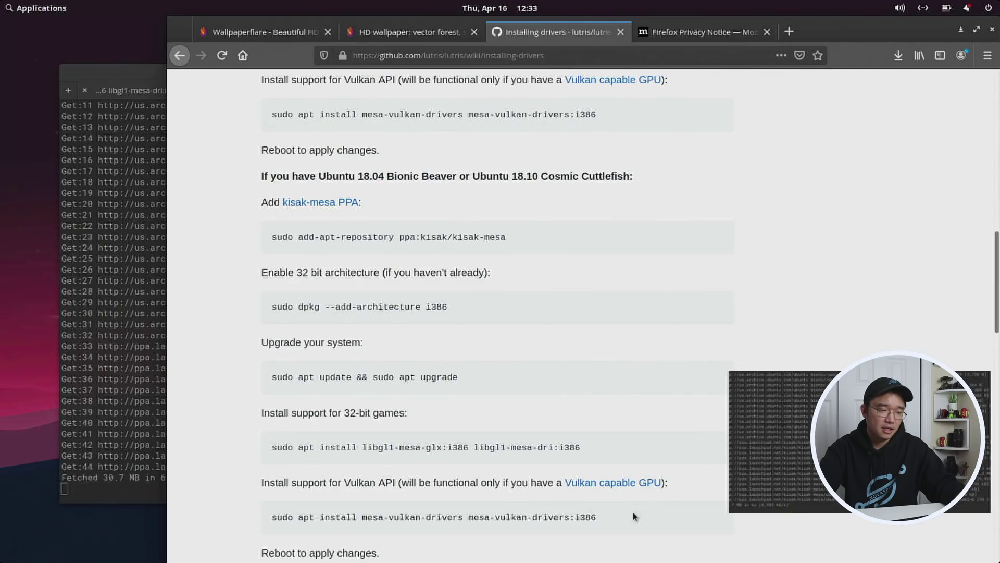
left_click_drag(633, 514, 271, 516)
left_click(625, 545)
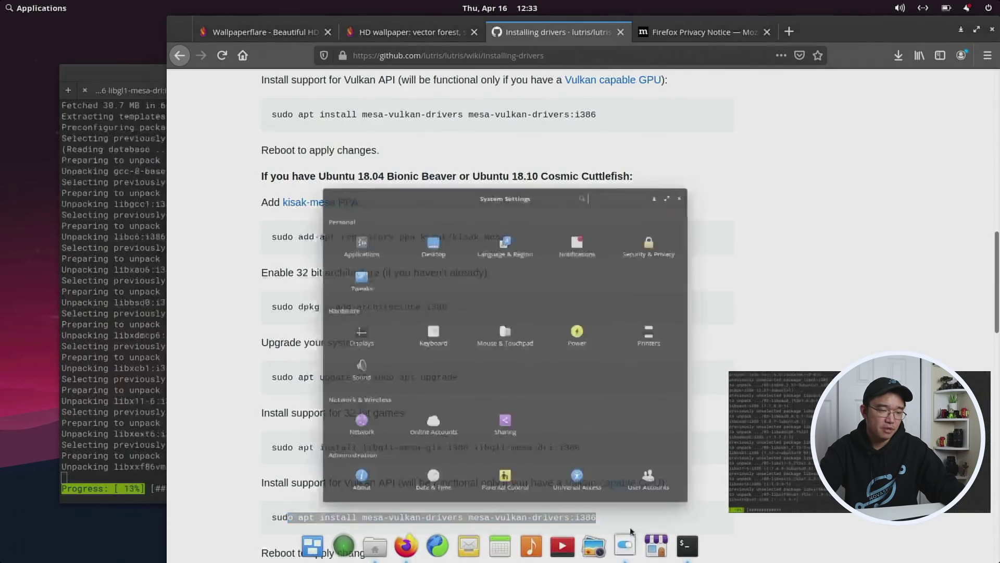
left_click(722, 125)
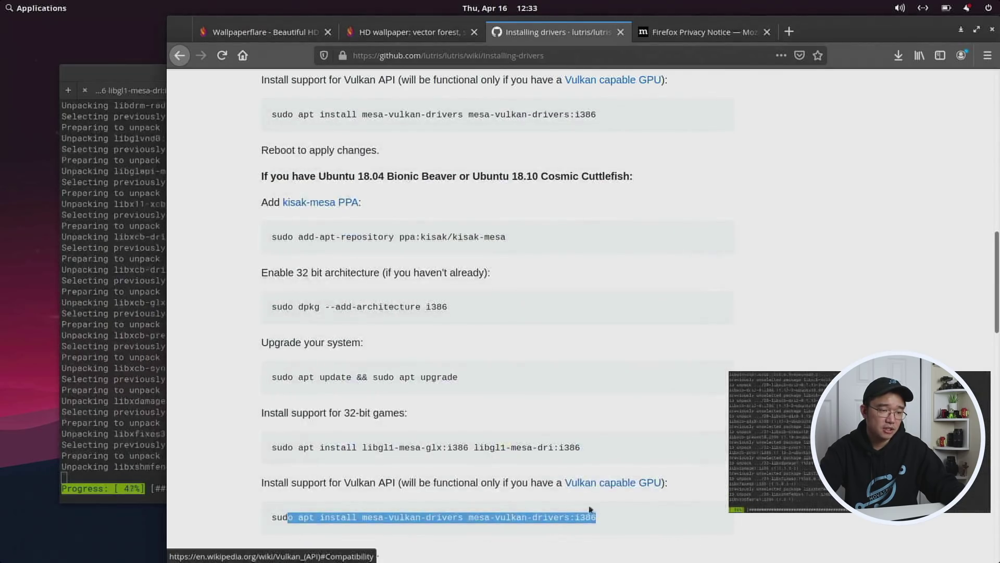
left_click(614, 523)
left_click_drag(615, 522, 267, 516)
right_click(302, 521)
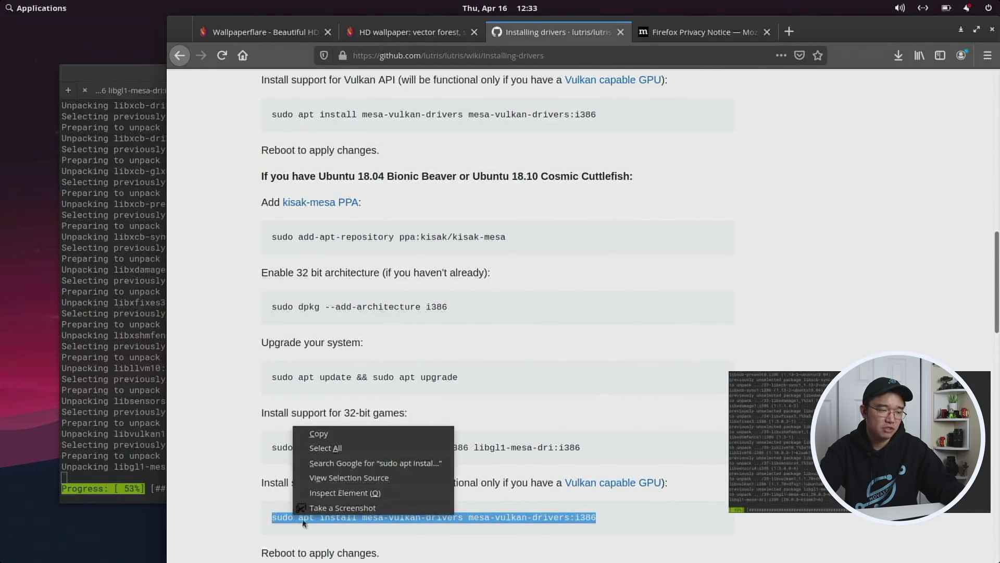
left_click(319, 433)
left_click(467, 391)
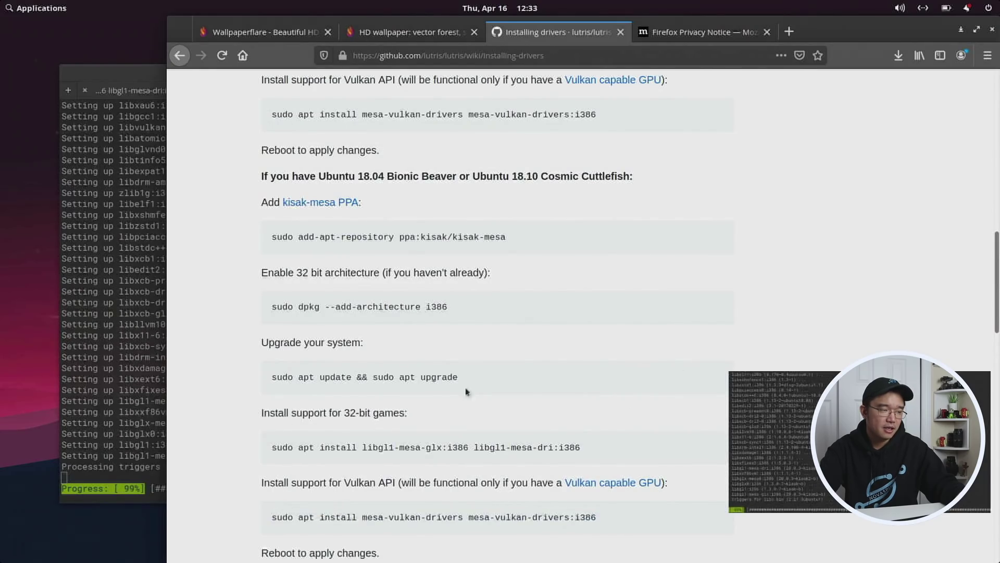
Run sudo apt install mesa-vulkan-drivers mesa-vulkan-drivers:i386 in Terminal
left_click(99, 413)
key("ctrl+shift+v")
key("Return")
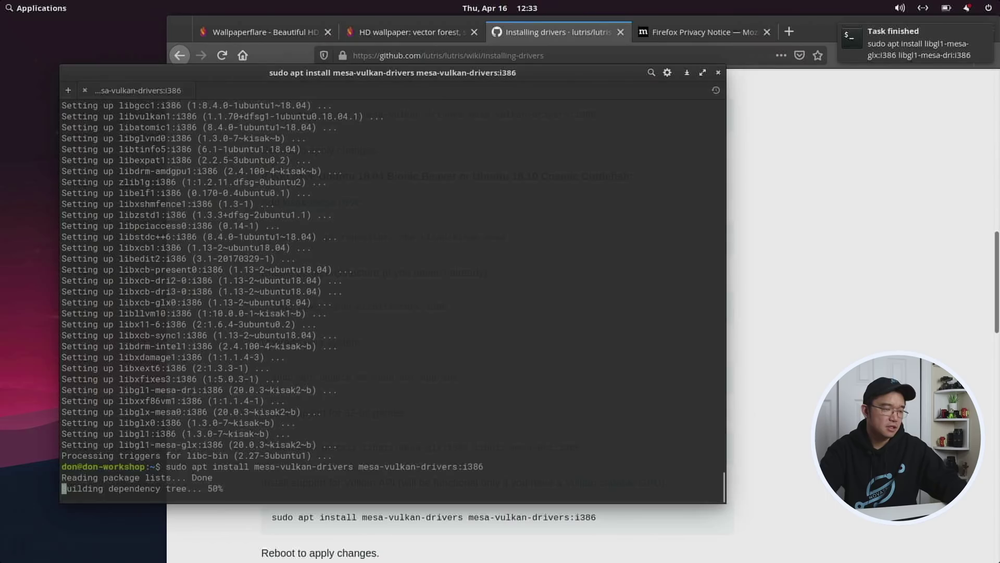
left_click(728, 208)
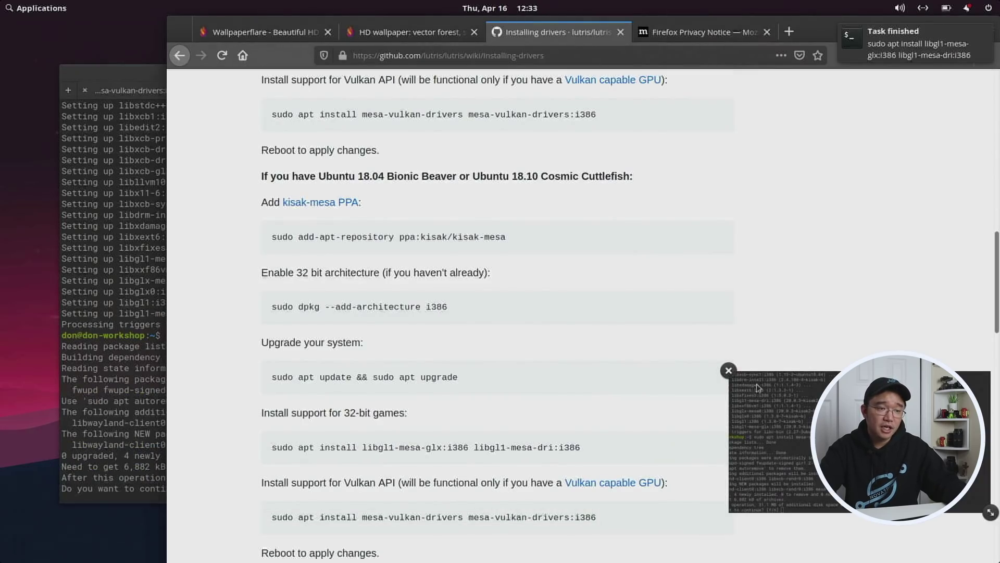
left_click(729, 371)
Search 'flathub' in a new Firefox tab and open the Flathub website
left_click(789, 31)
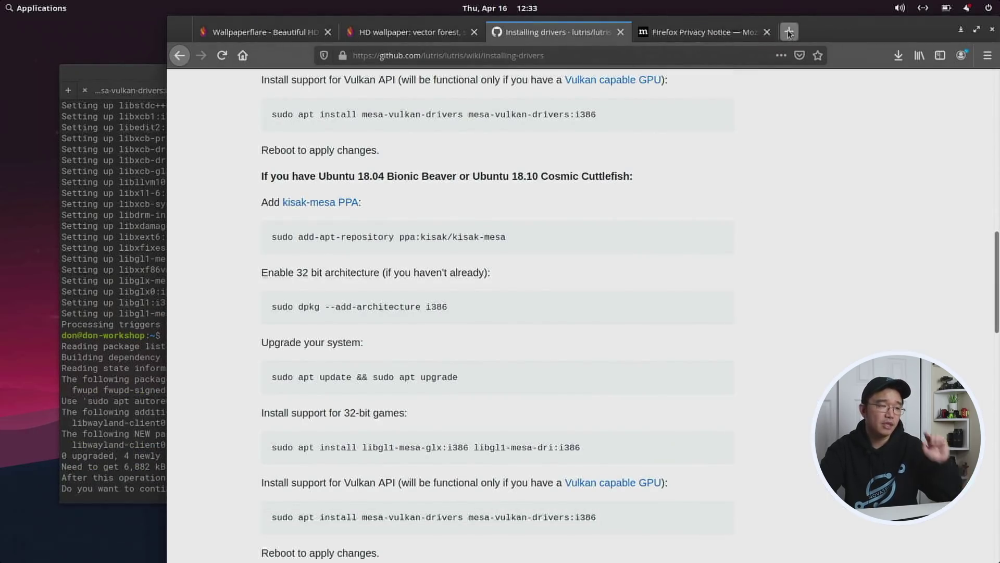
left_click(675, 60)
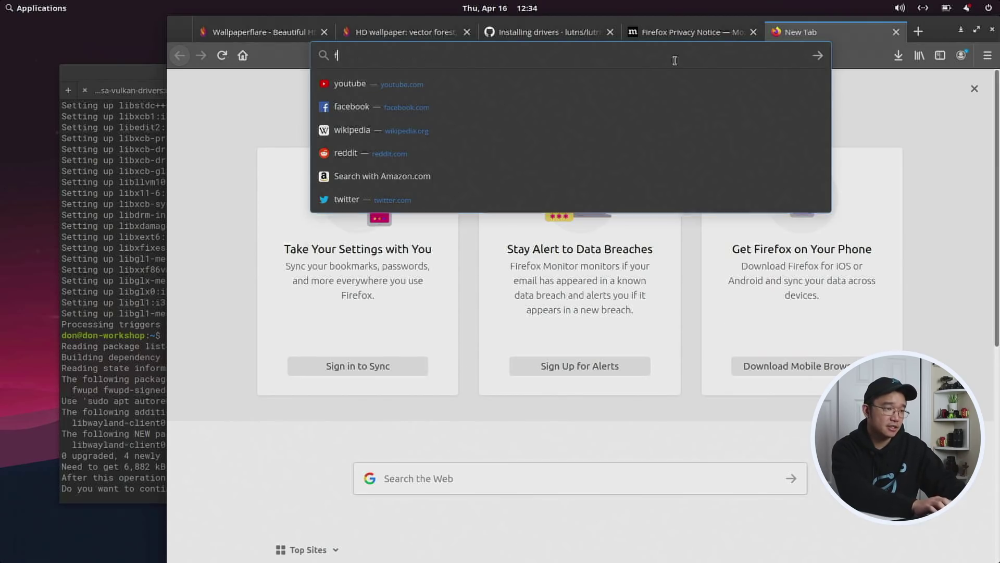
type("flat")
type("hub")
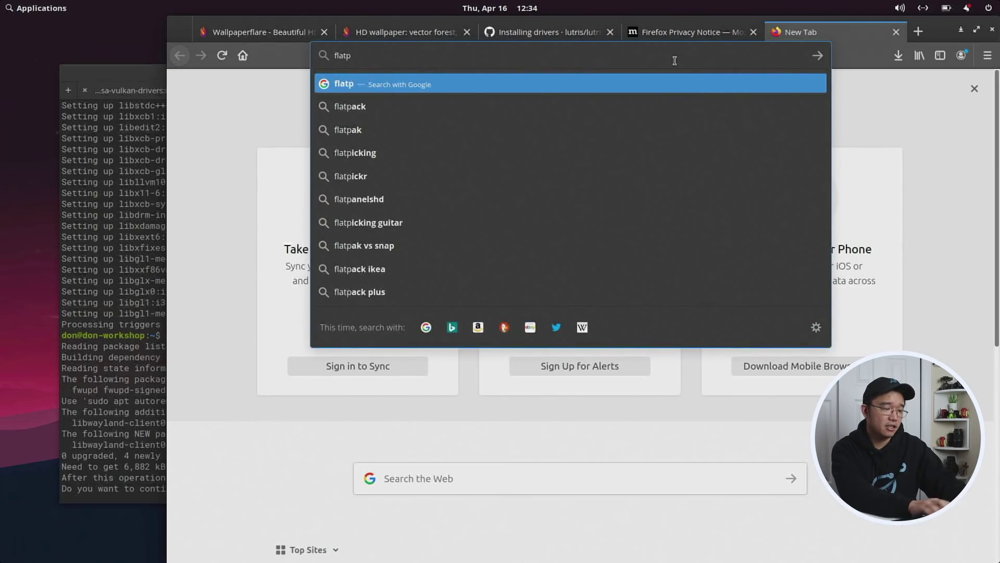
key("Return")
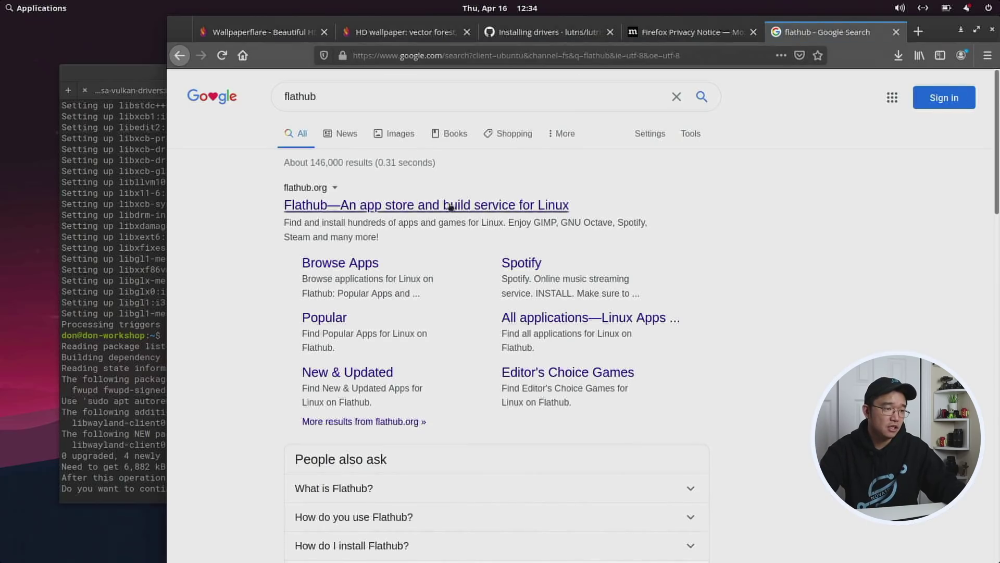
left_click(447, 206)
Confirm the Mesa Vulkan driver install in Terminal, then return to Flathub's search box
left_click(117, 457)
key("Return")
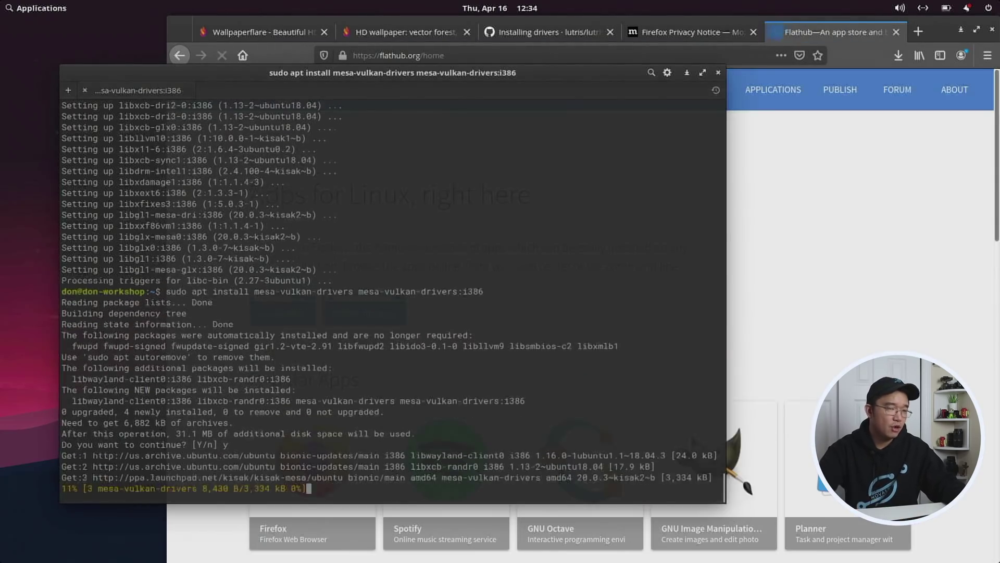
key("alt+Tab")
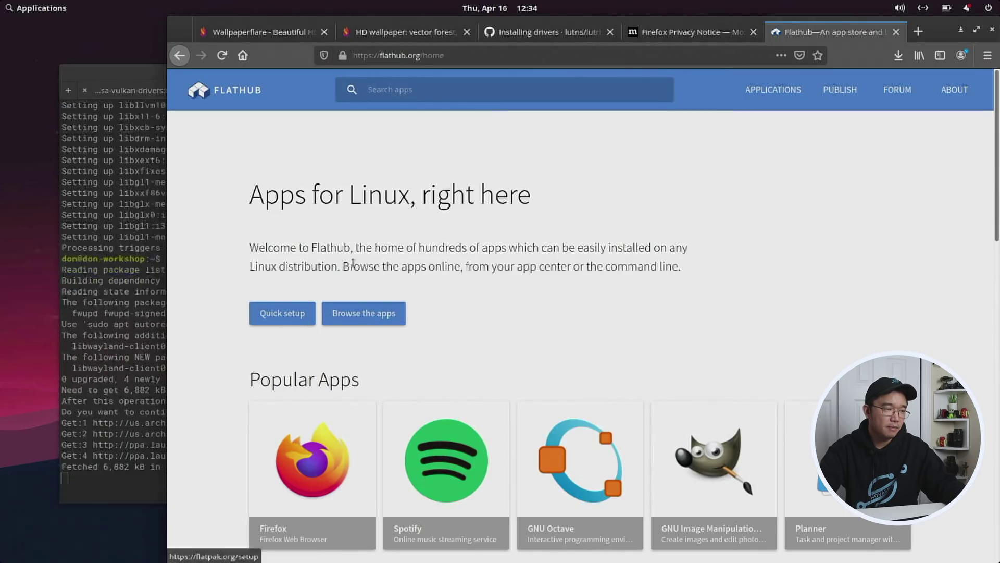
left_click(455, 86)
Search Flathub for 'peek' and install Peek via Sideload, accepting the untrusted-app warning
type("peek")
key("Return")
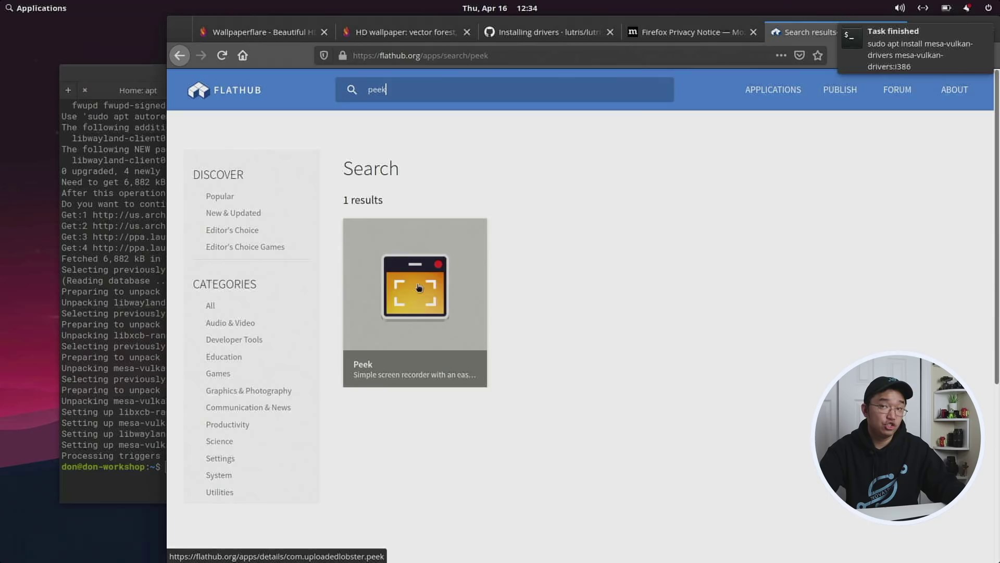
left_click(419, 291)
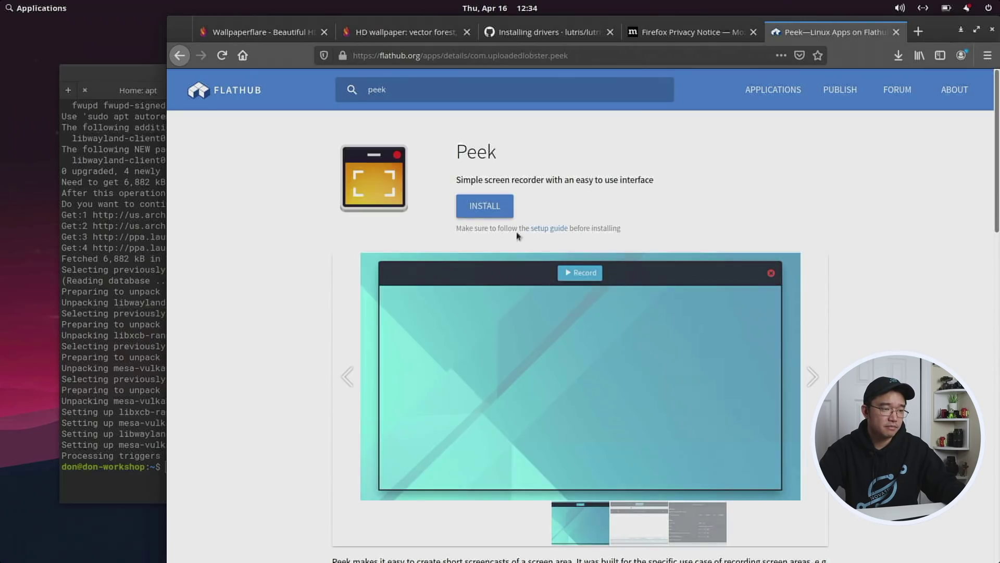
left_click(492, 210)
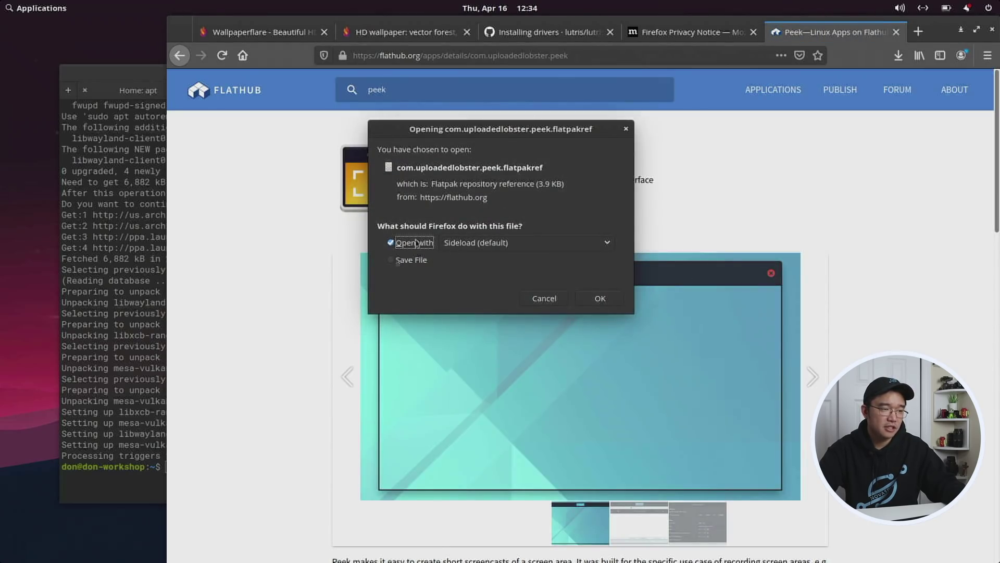
left_click(594, 298)
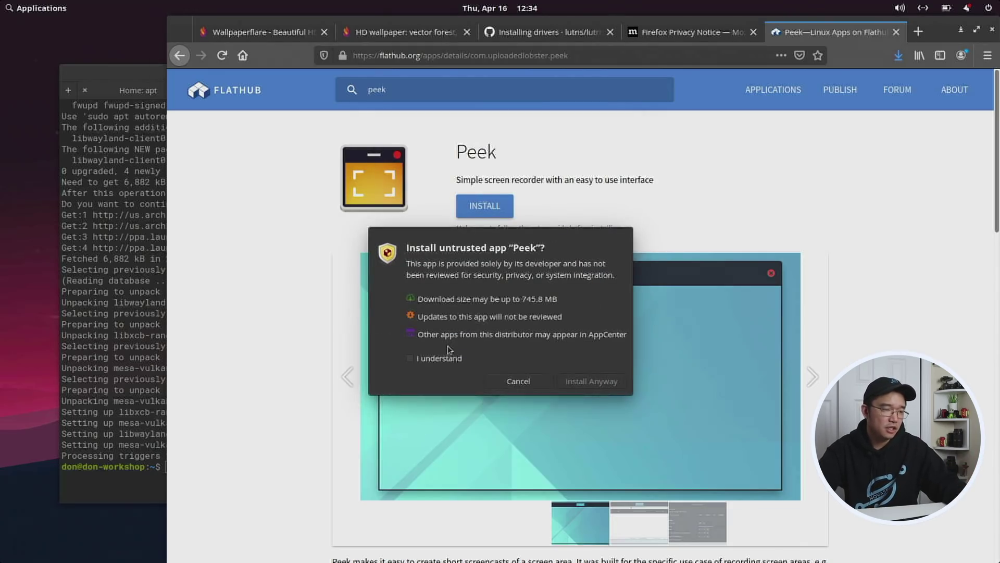
left_click(450, 358)
left_click(572, 382)
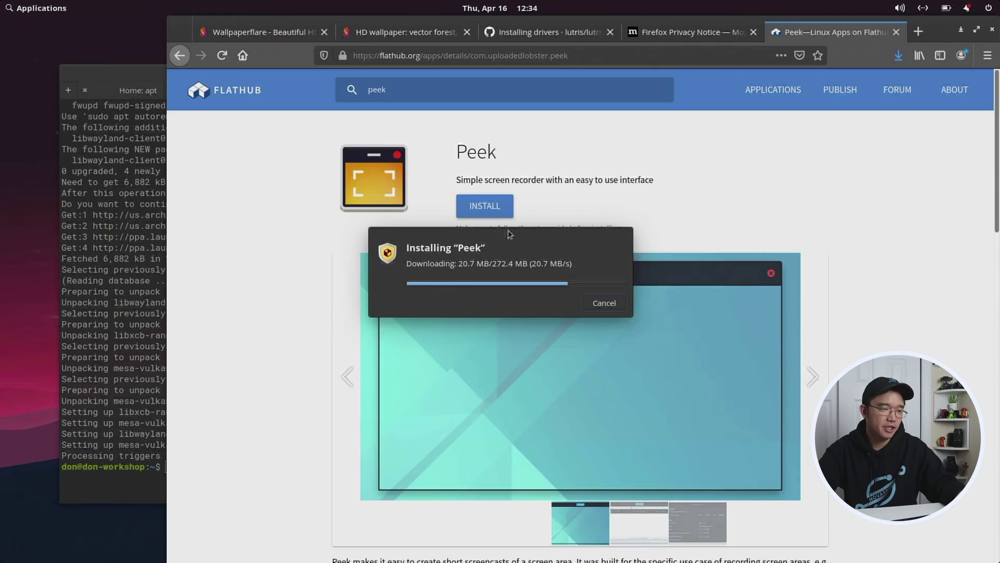
left_click(130, 495)
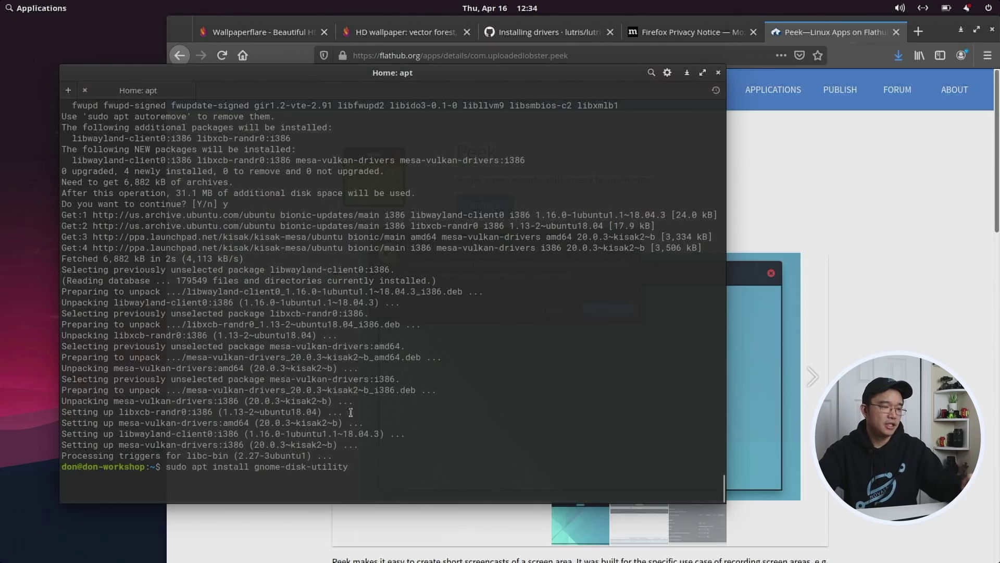
Open usbDataStore in Files and inspect the Office ISO file's right-click options
key("alt+Tab")
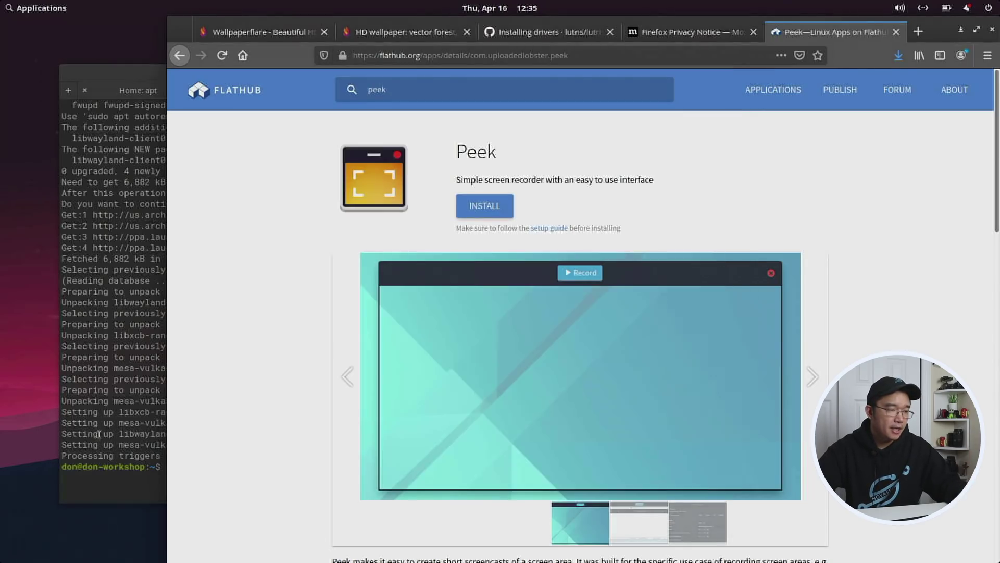
left_click(360, 551)
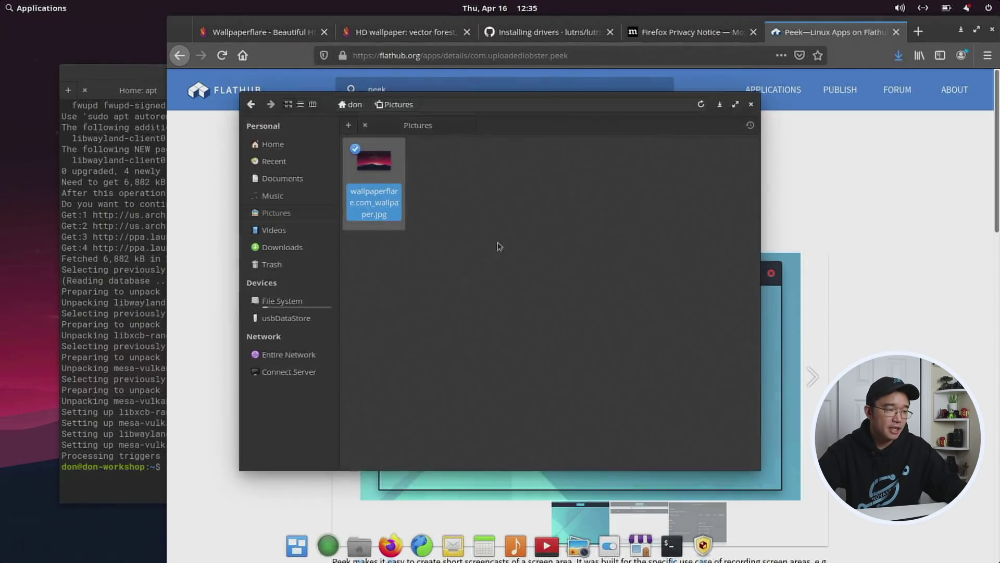
left_click(287, 318)
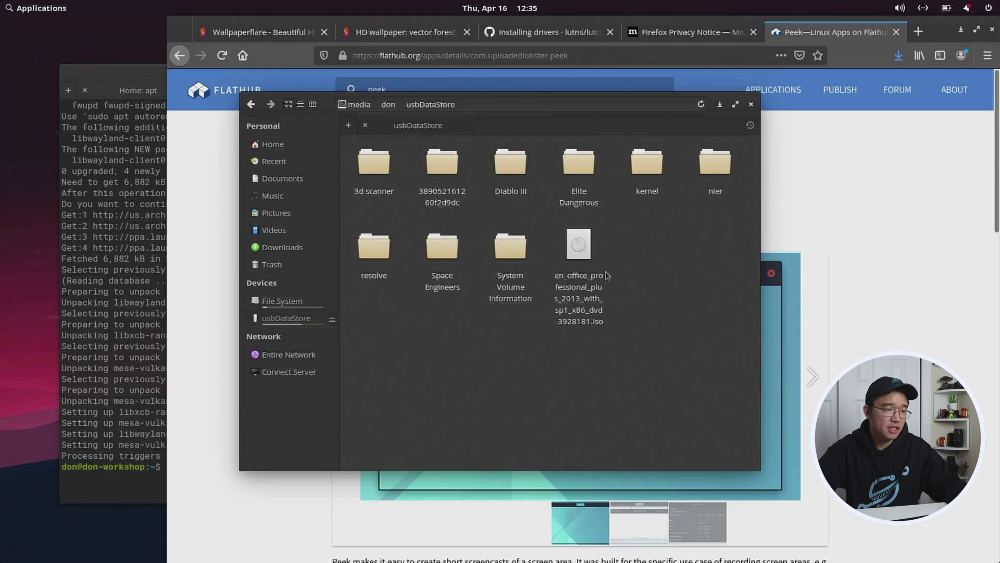
right_click(578, 255)
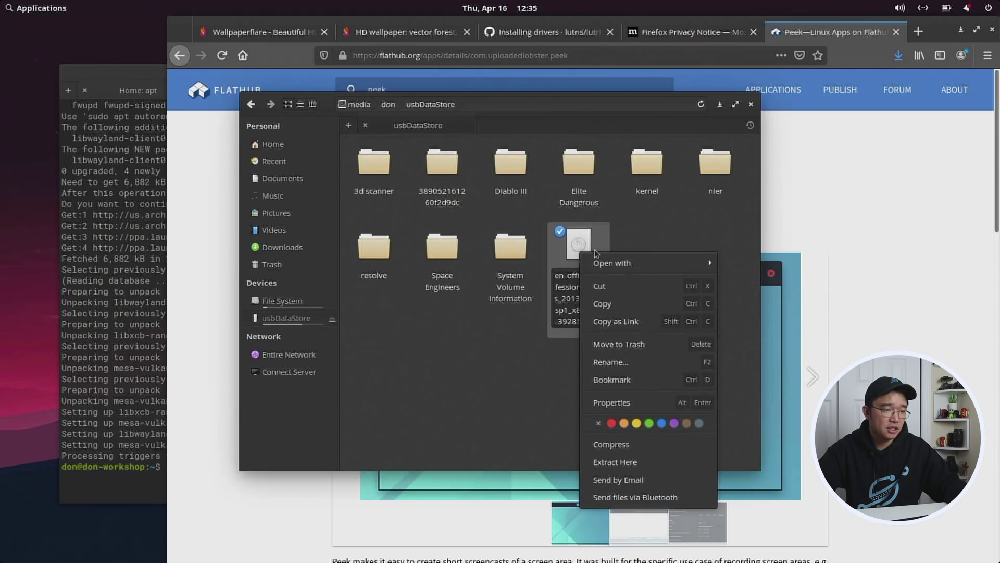
mouse_move(631, 267)
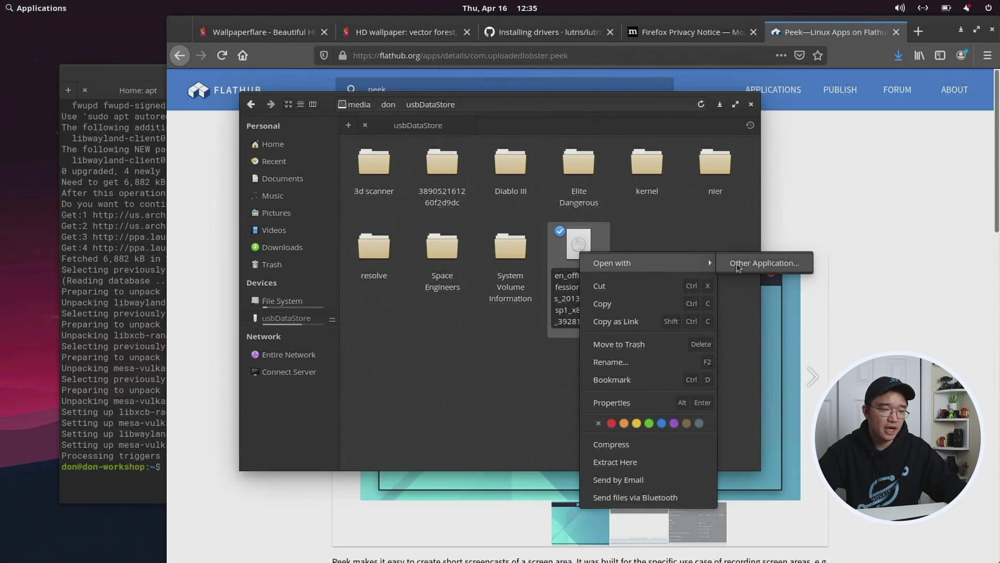
left_click(699, 245)
left_click(645, 249)
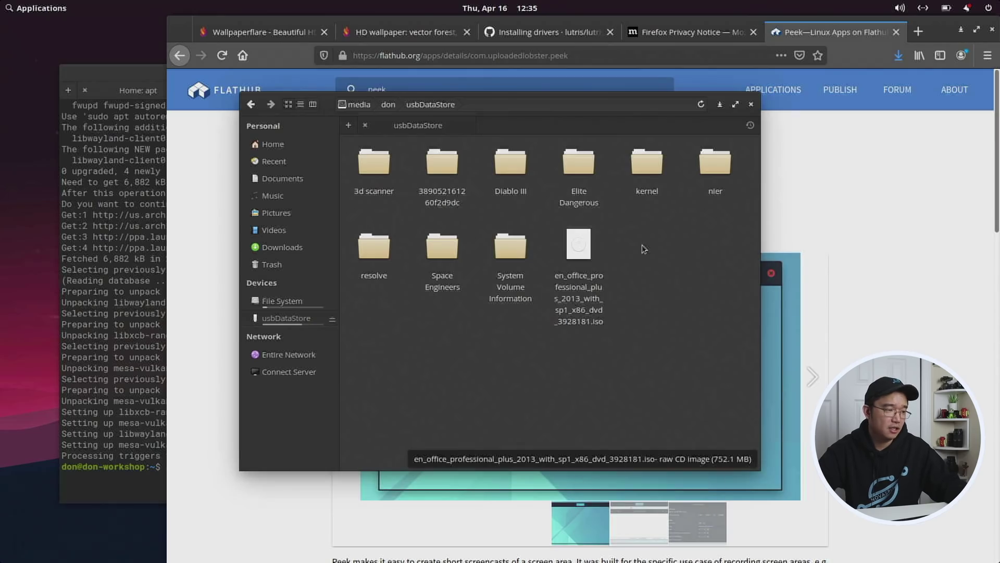
Run sudo apt install gnome-disk-utility in Terminal
left_click(179, 464)
type("sudo apt install gnome-disk-utility")
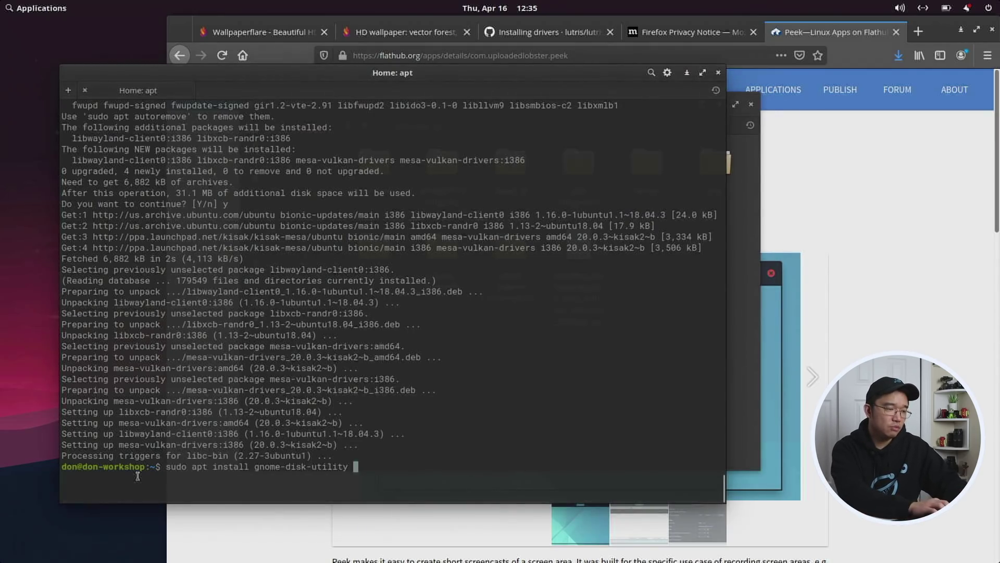
key("Return")
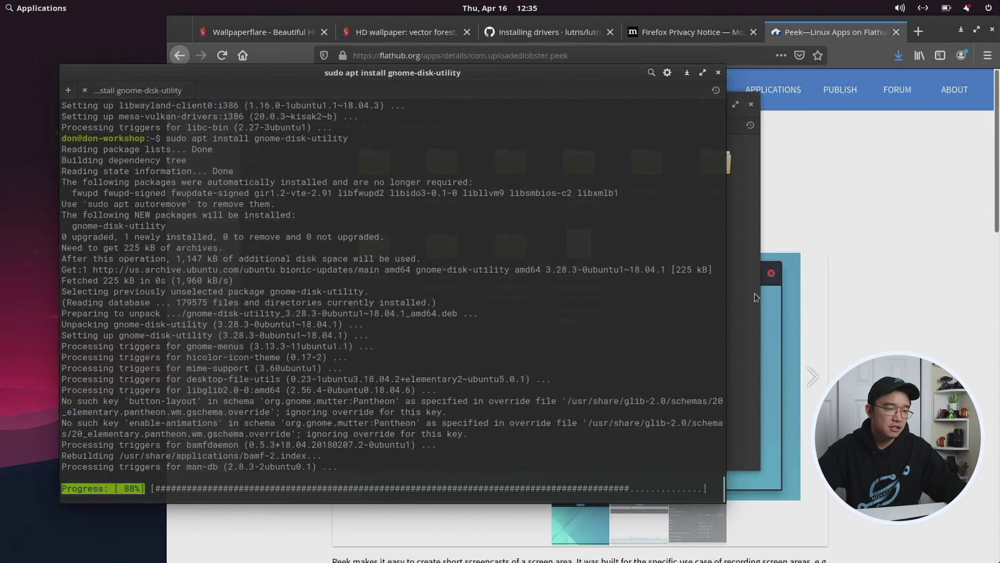
Reopen usbDataStore and recheck the ISO's options for Open in Disk Image Mounter
left_click(757, 297)
left_click(752, 104)
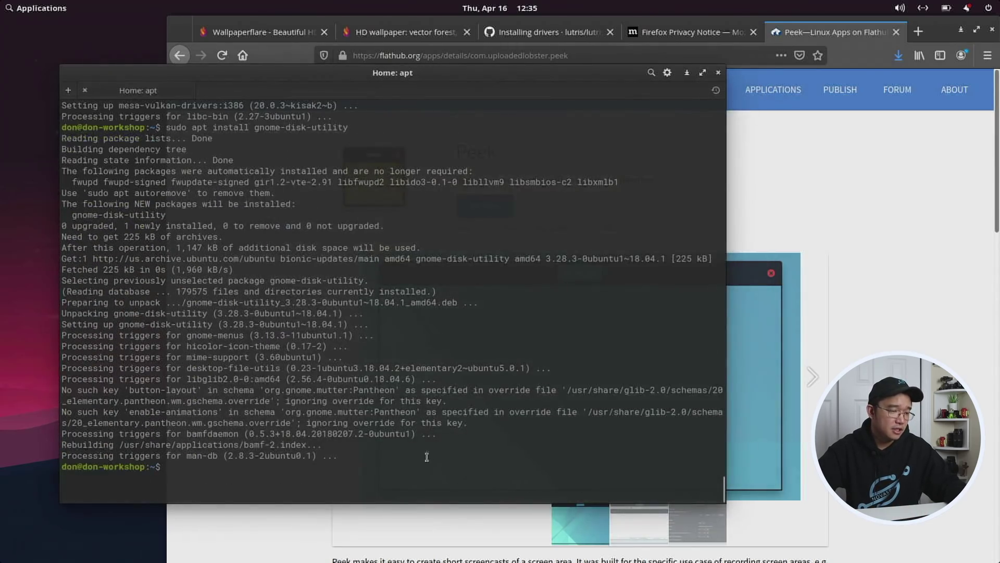
left_click(359, 545)
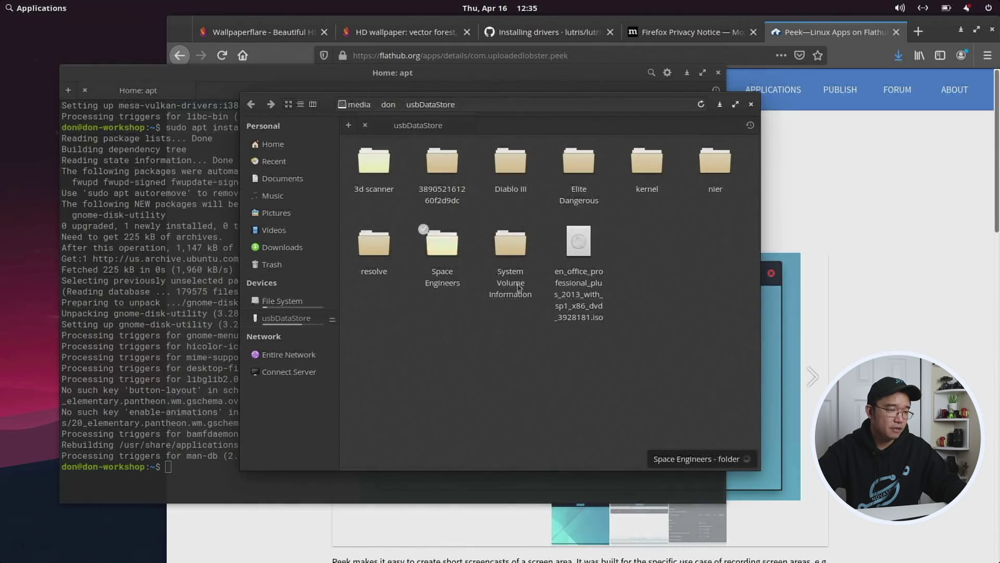
right_click(584, 255)
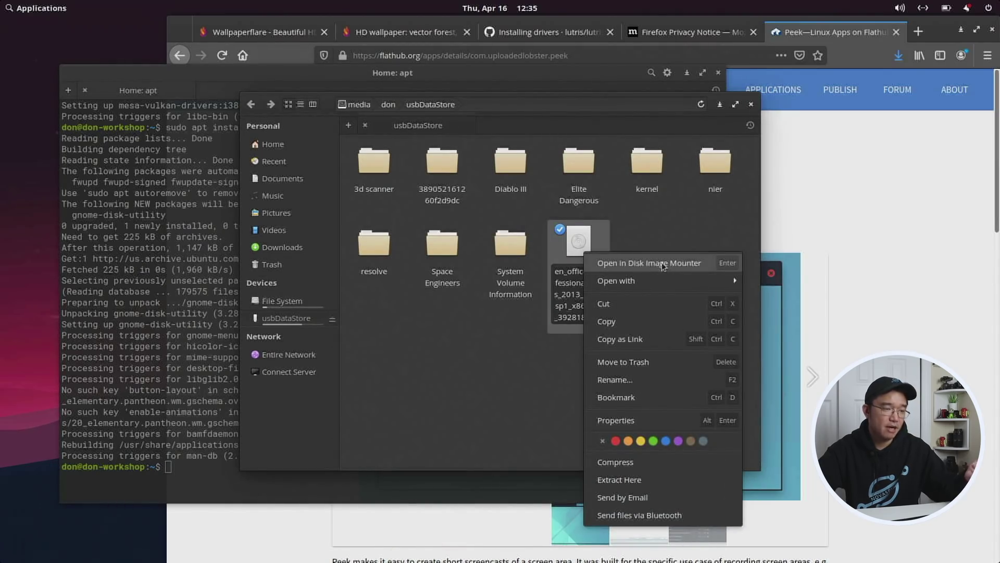
left_click(680, 225)
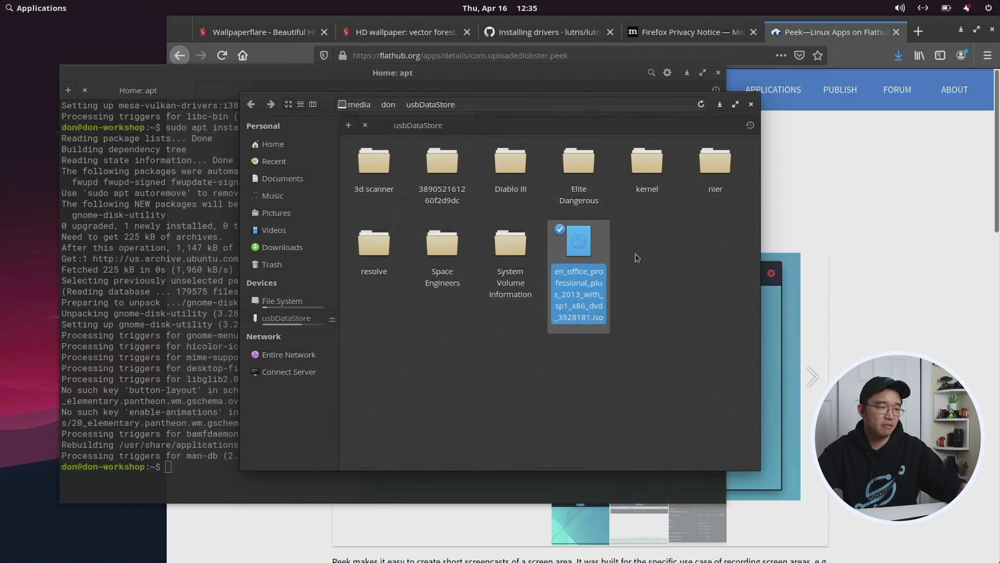
left_click(645, 307)
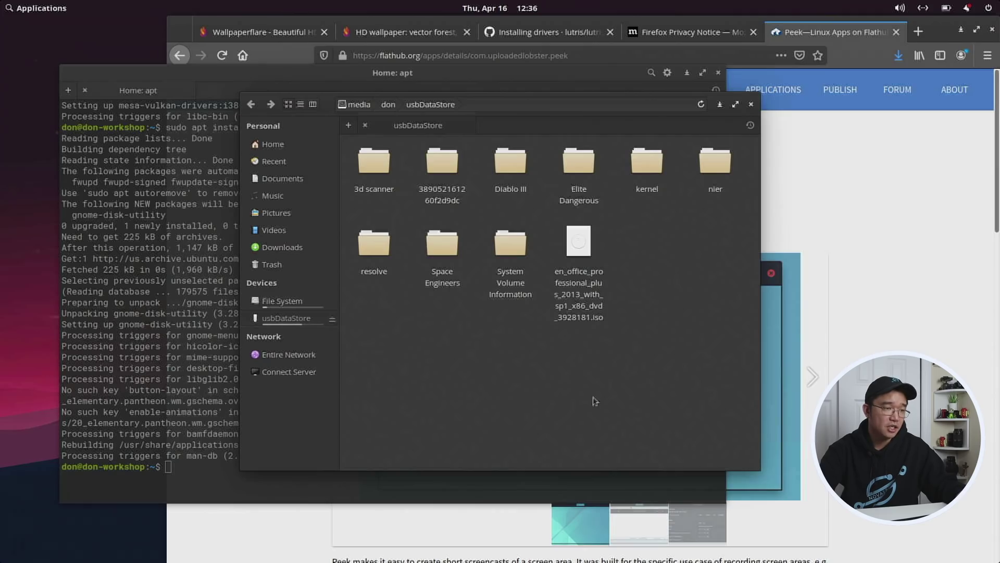
left_click(218, 470)
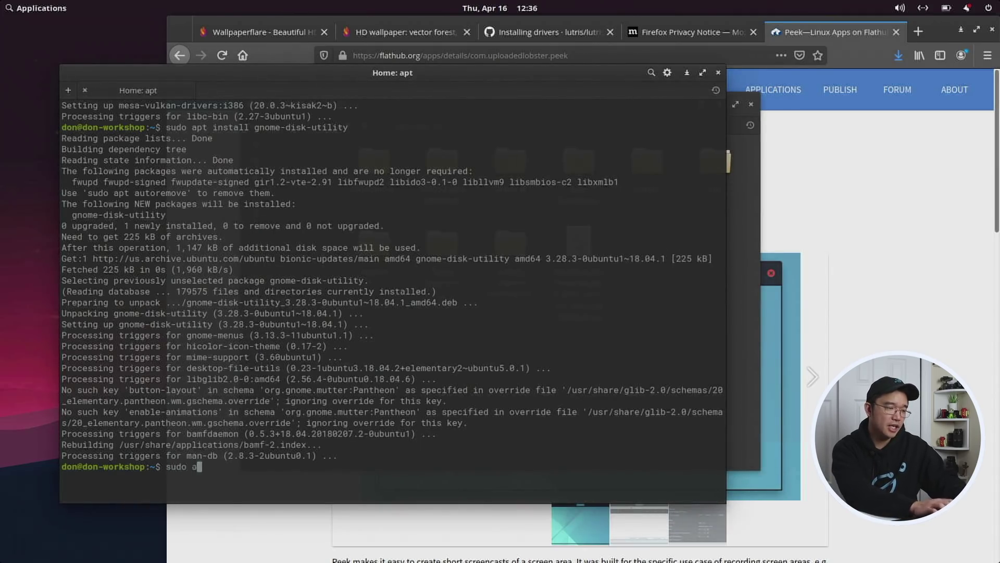
Start sudo apt install gdebi and check the libssl .deb's options in the resolve folder
type("sudo apt install gde")
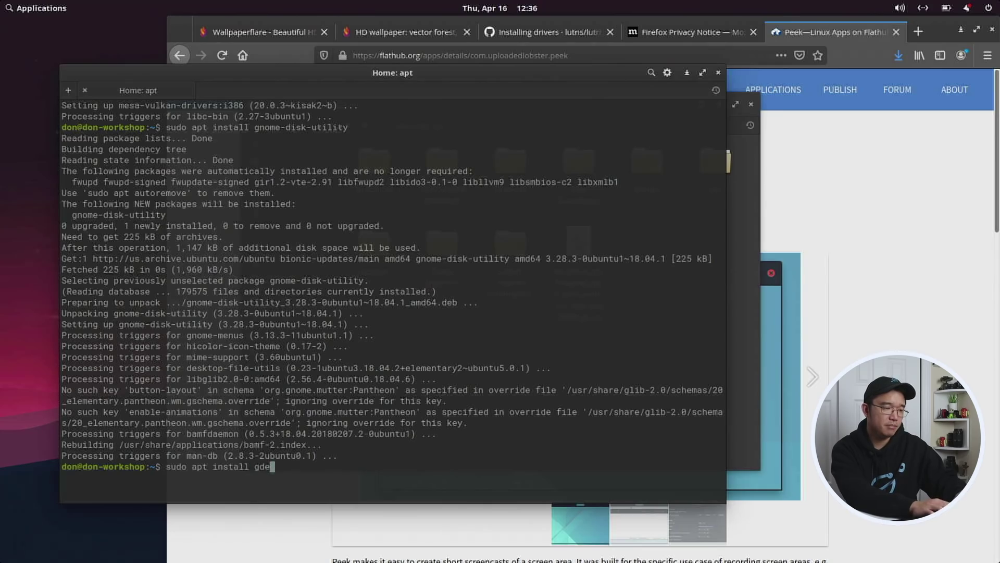
type("bi")
key("Return")
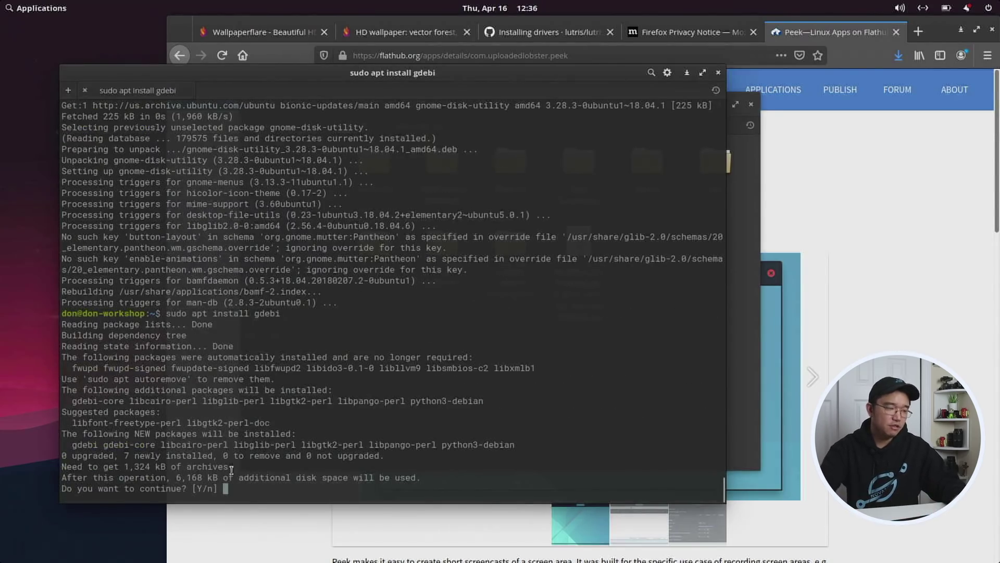
left_click(761, 312)
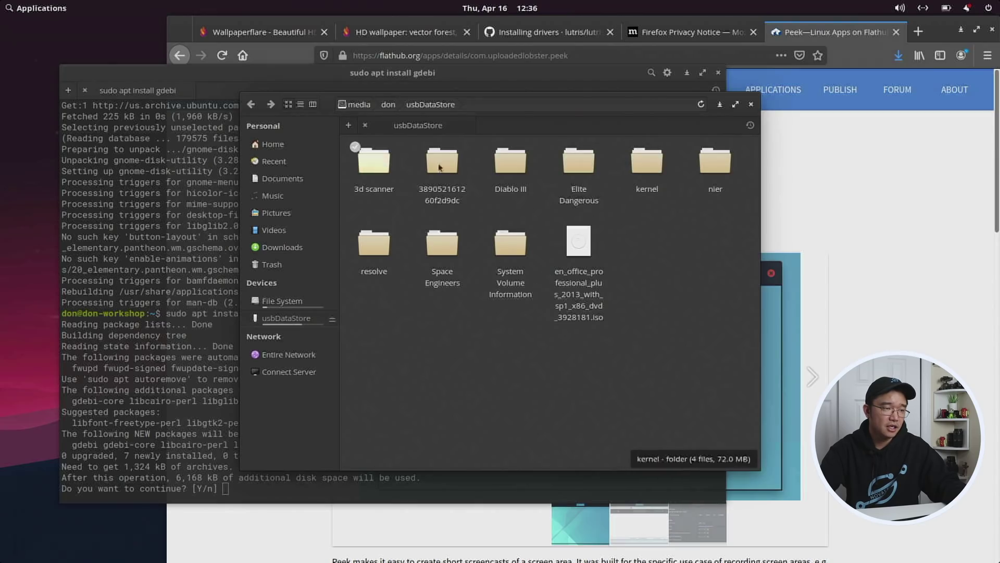
left_click(382, 255)
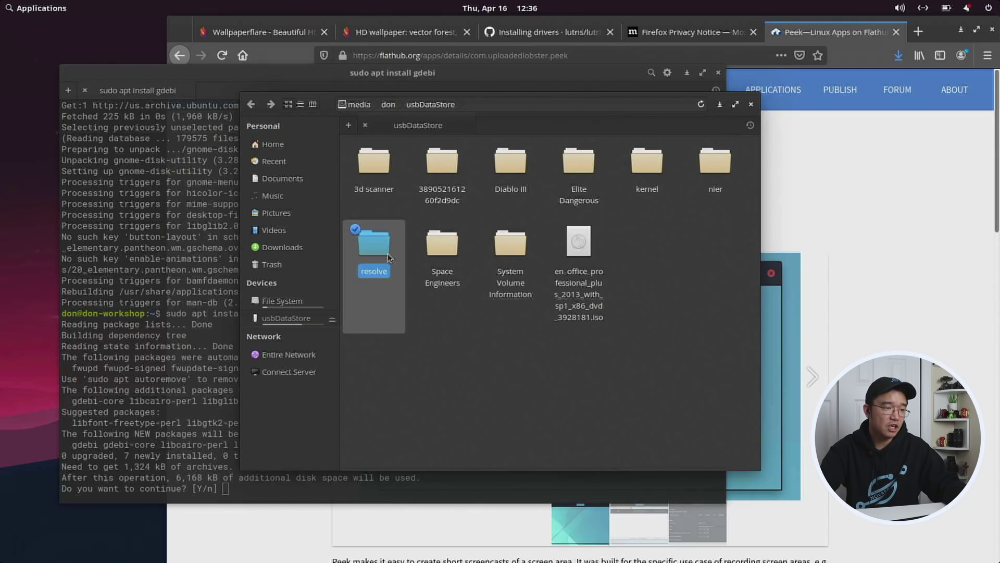
double_click(381, 260)
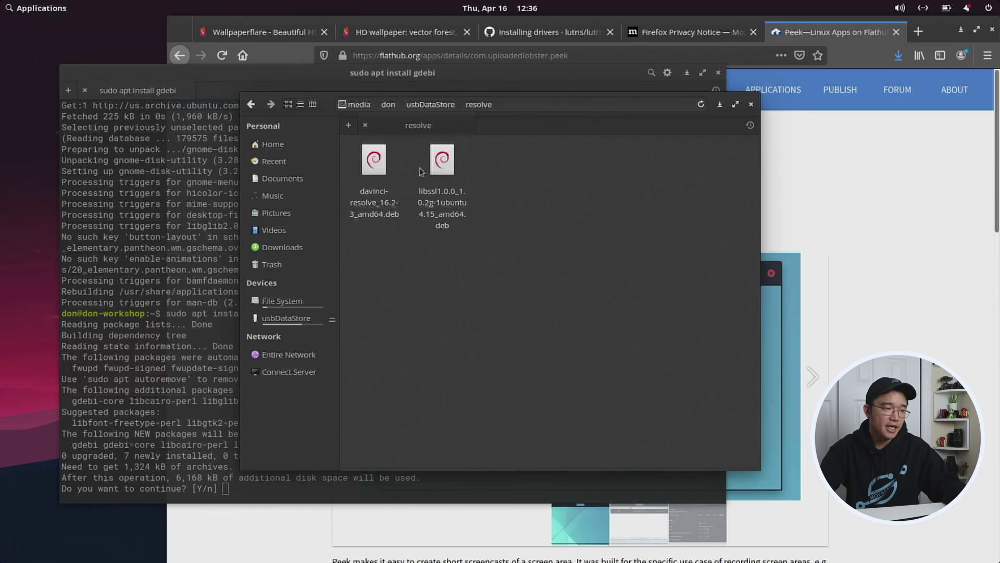
right_click(448, 171)
mouse_move(469, 188)
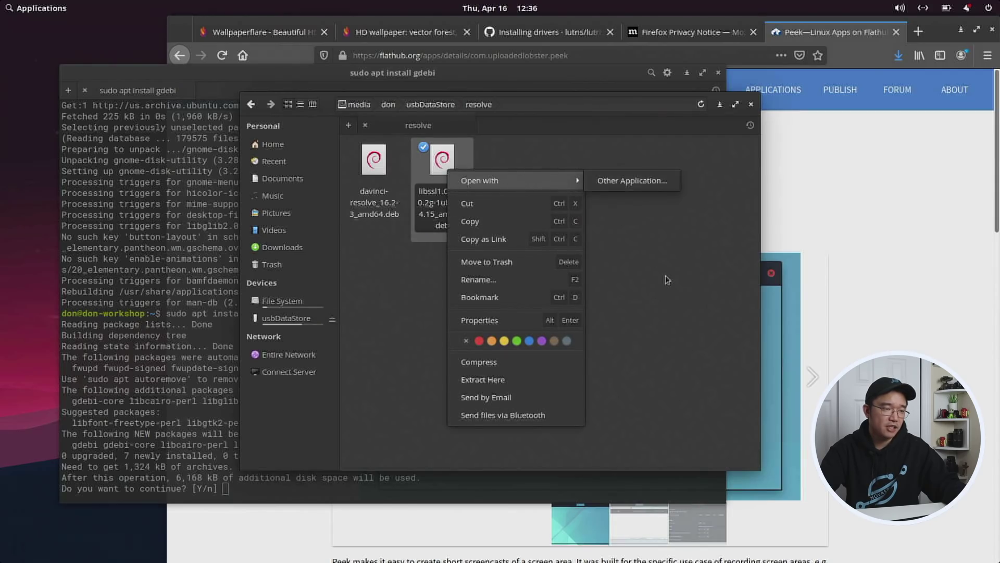
key("Escape")
Confirm the GDebi installation with y and close the file manager
left_click(176, 470)
type("y")
key("Return")
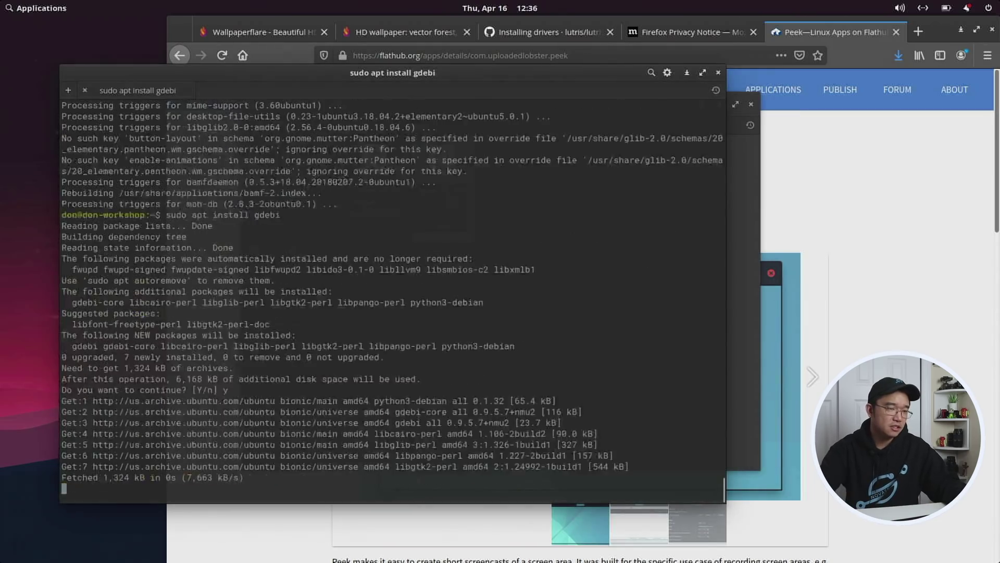
left_click(744, 104)
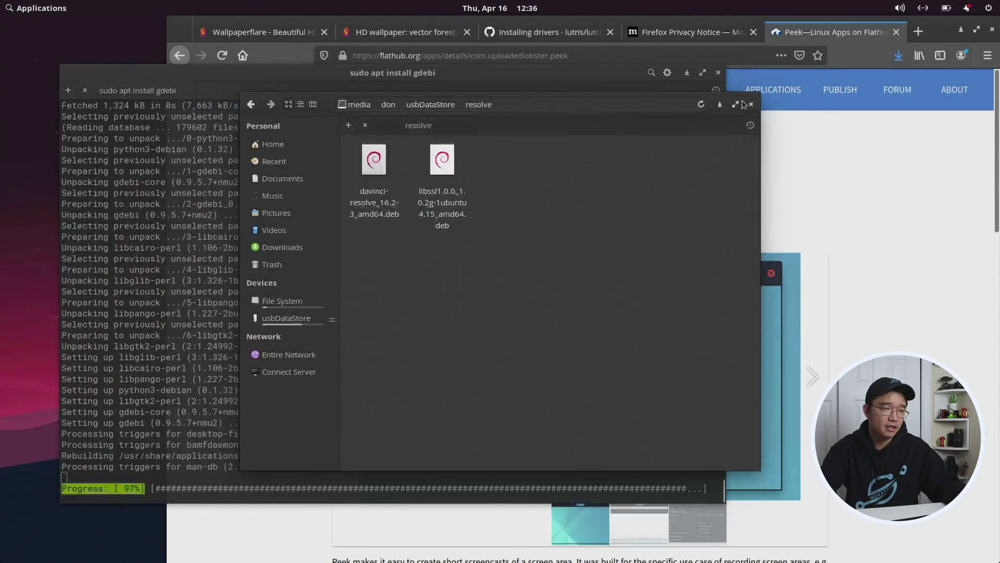
left_click(752, 105)
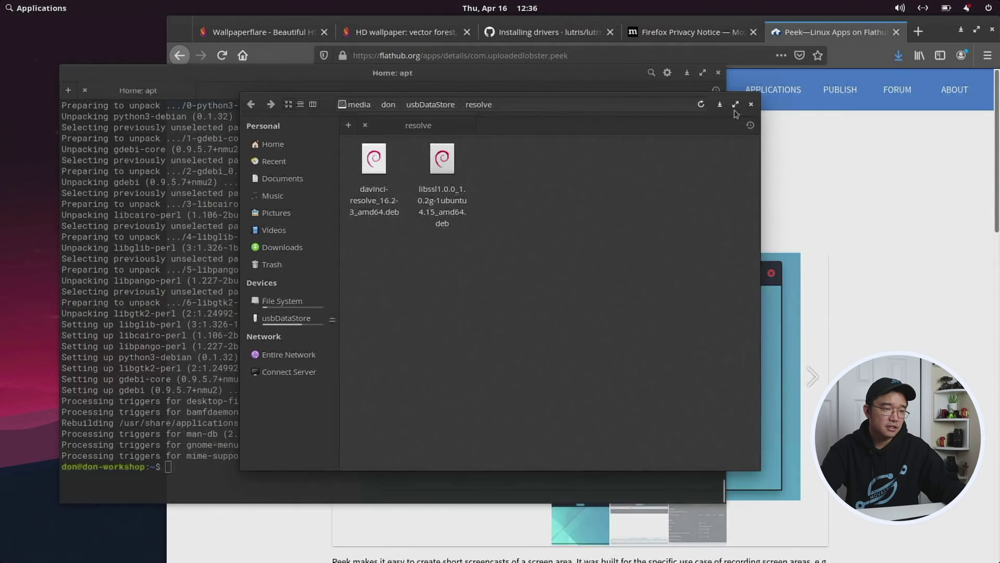
left_click(751, 100)
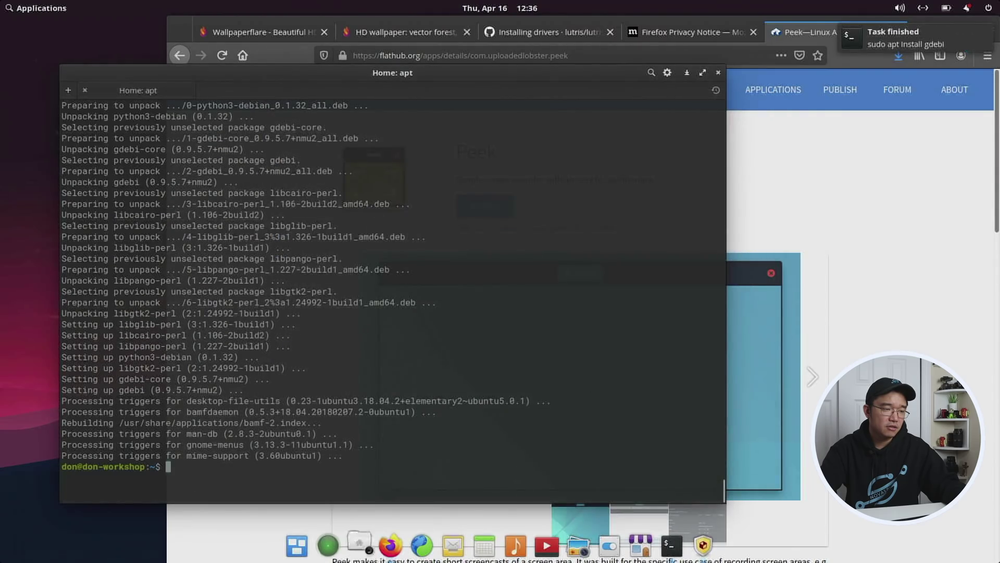
Open the libssl .deb in GDebi Package Installer from the resolve folder, then close it
left_click(359, 555)
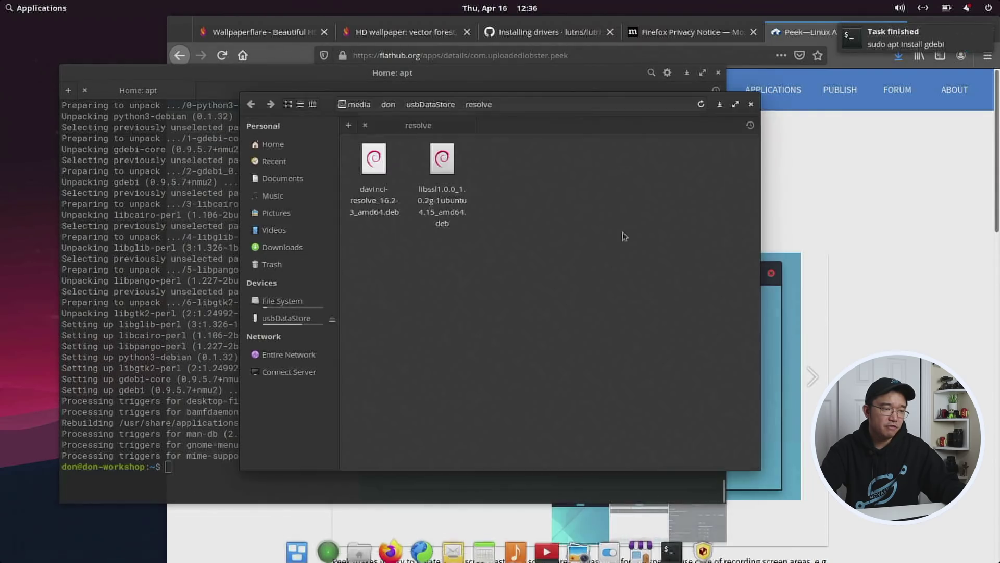
right_click(448, 167)
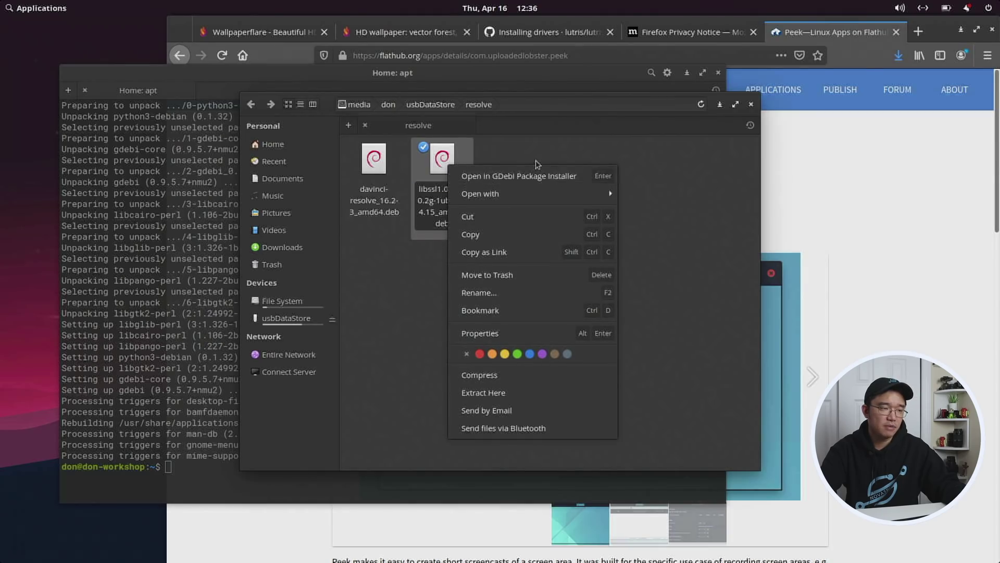
left_click(532, 176)
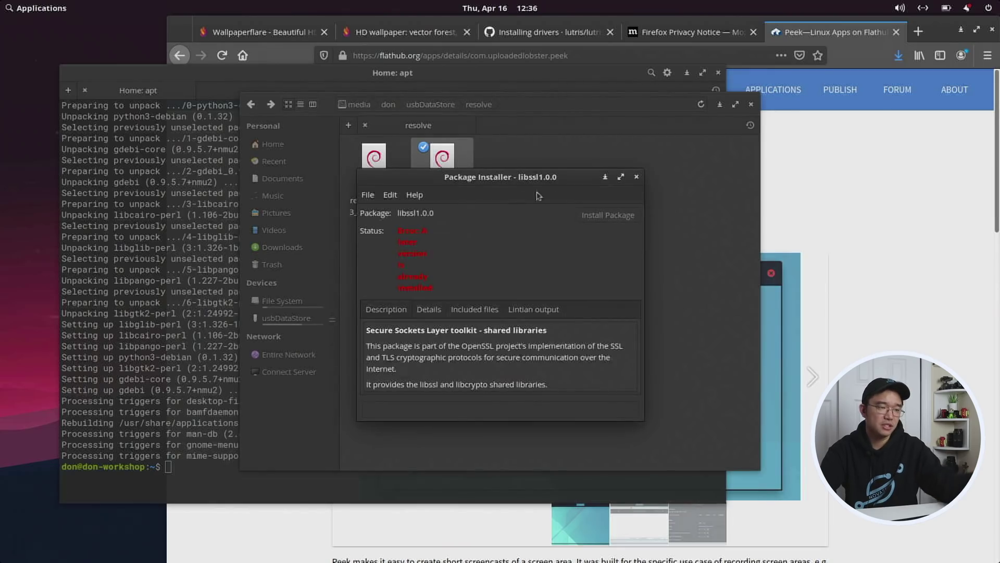
left_click(637, 177)
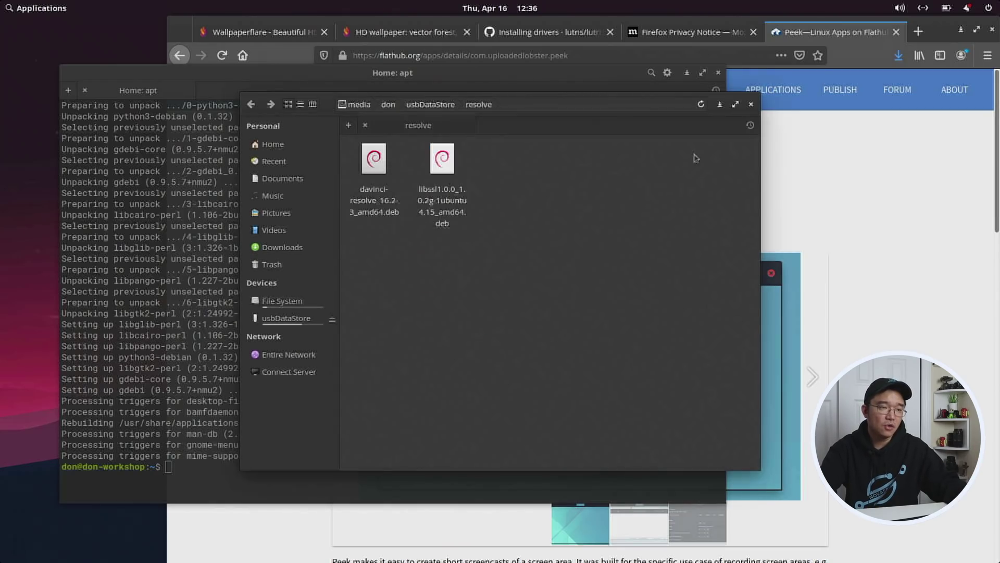
left_click_drag(435, 99, 366, 149)
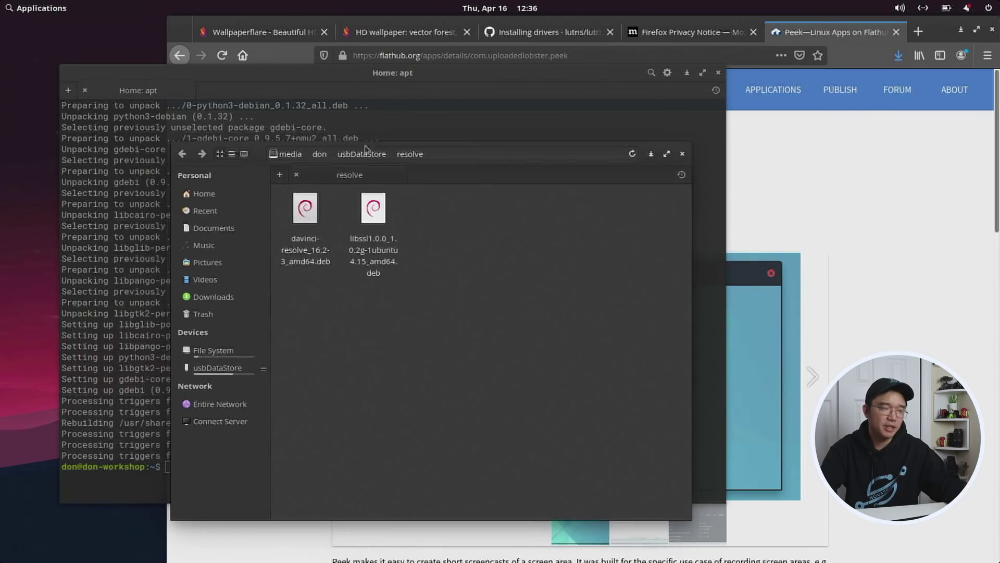
Close the file manager and run the gnome-system-monitor install command
left_click(682, 154)
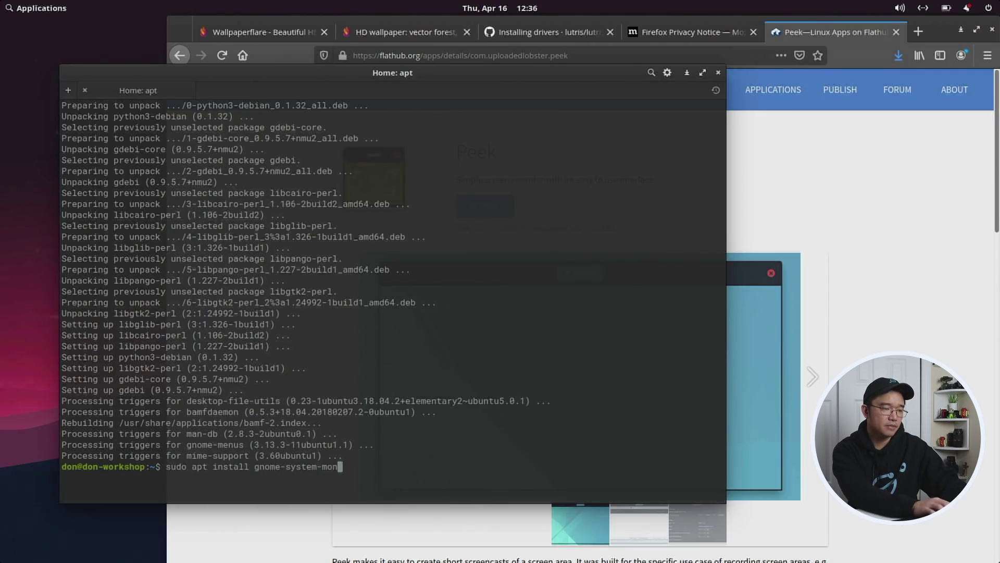
type("itor")
key("Return")
Launch System Monitor from System Tools, view Resources and Processes, then close it
left_click(36, 8)
left_click(39, 161)
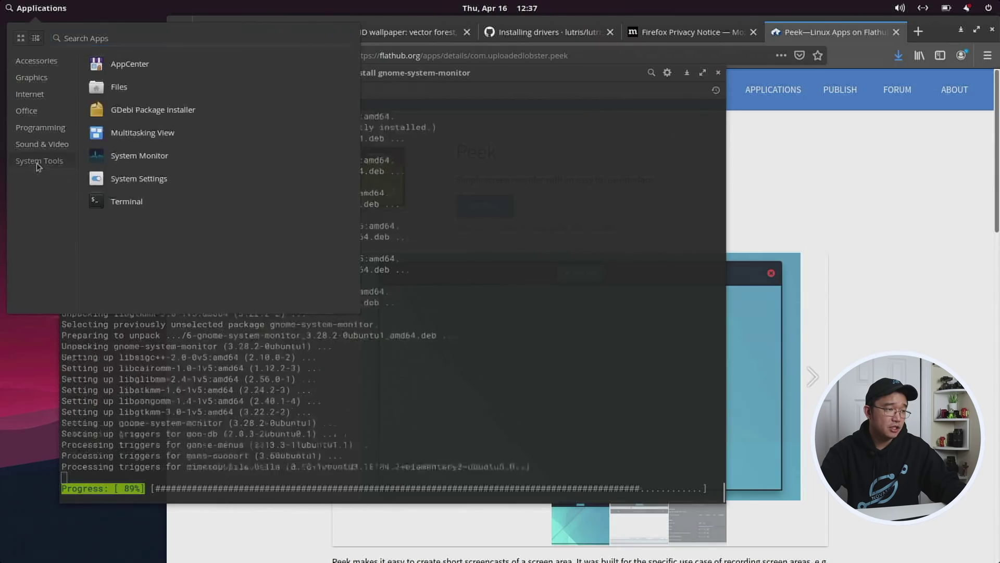
left_click(135, 157)
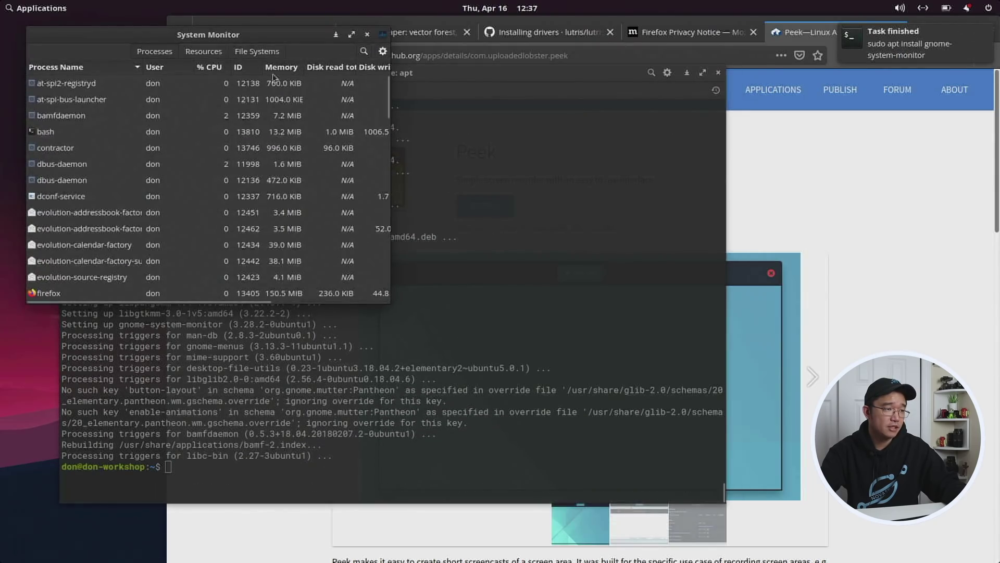
left_click(203, 52)
left_click(155, 52)
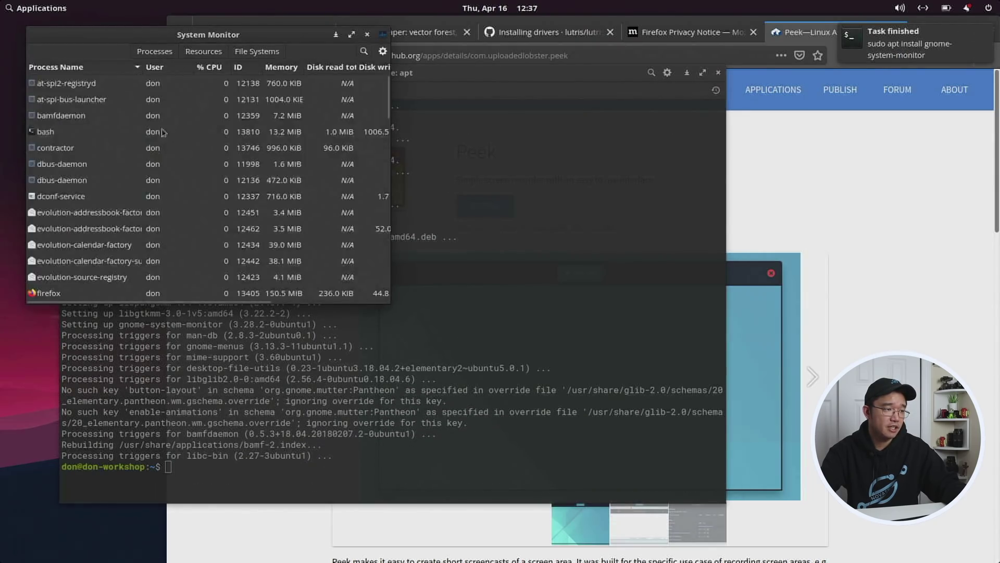
left_click_drag(301, 42, 334, 47)
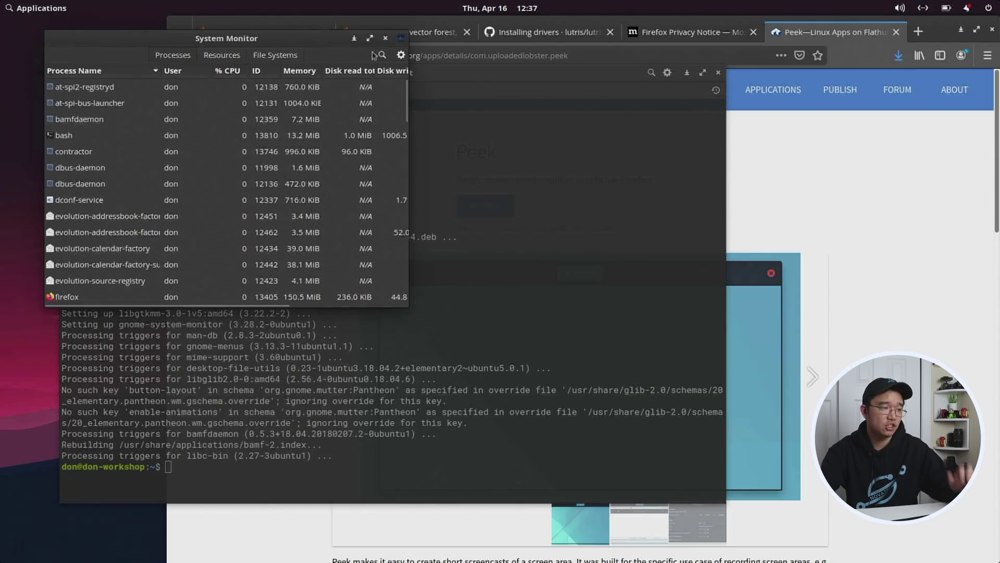
left_click(386, 39)
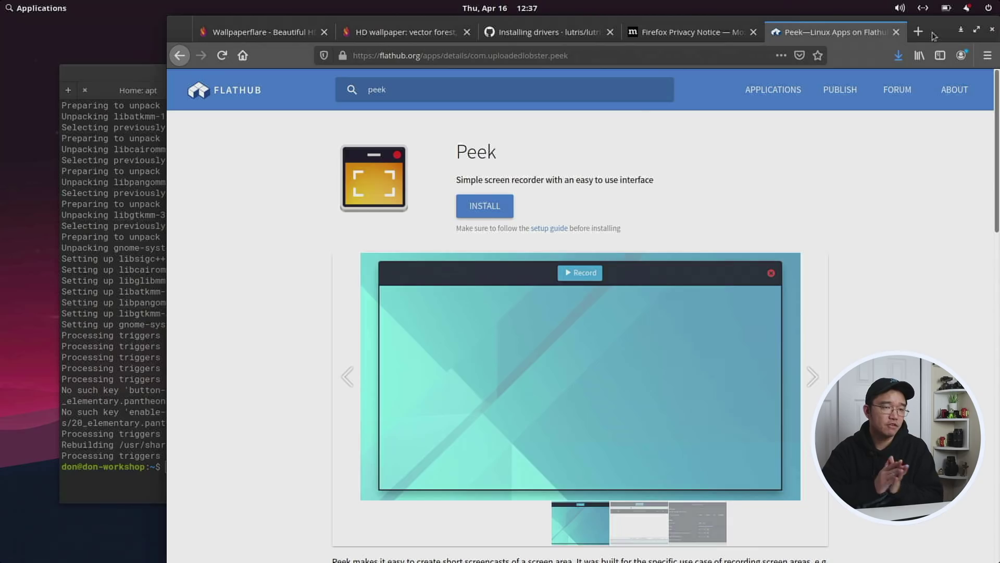
Switch Firefox to the Wallpaperflare tab and minimize it, leaving Terminal over the desktop
left_click(297, 34)
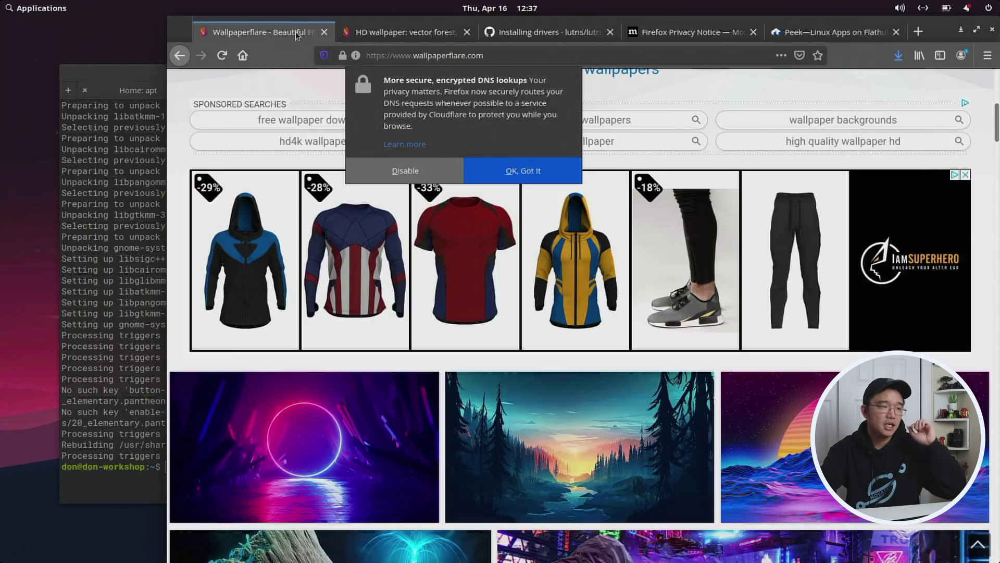
left_click(961, 29)
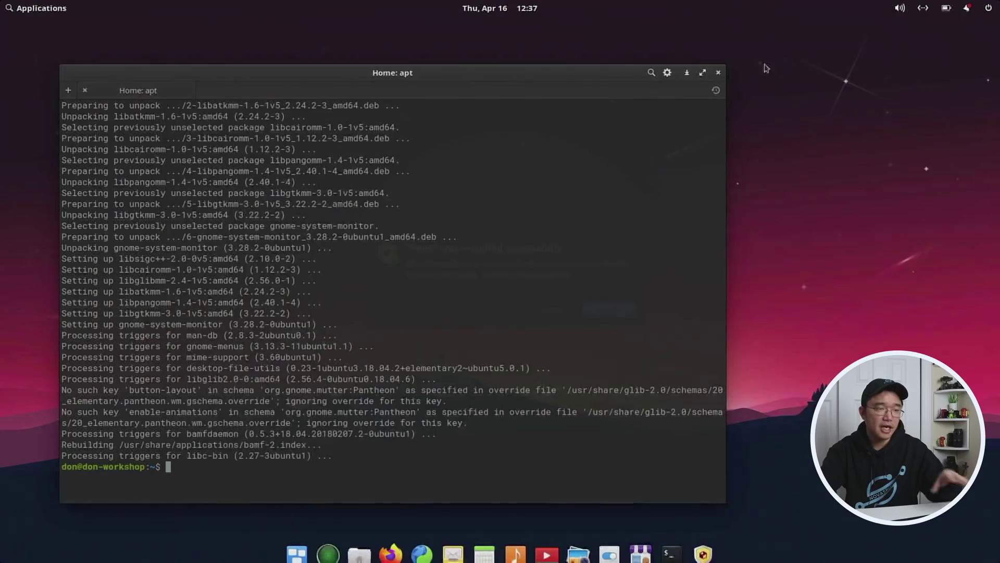